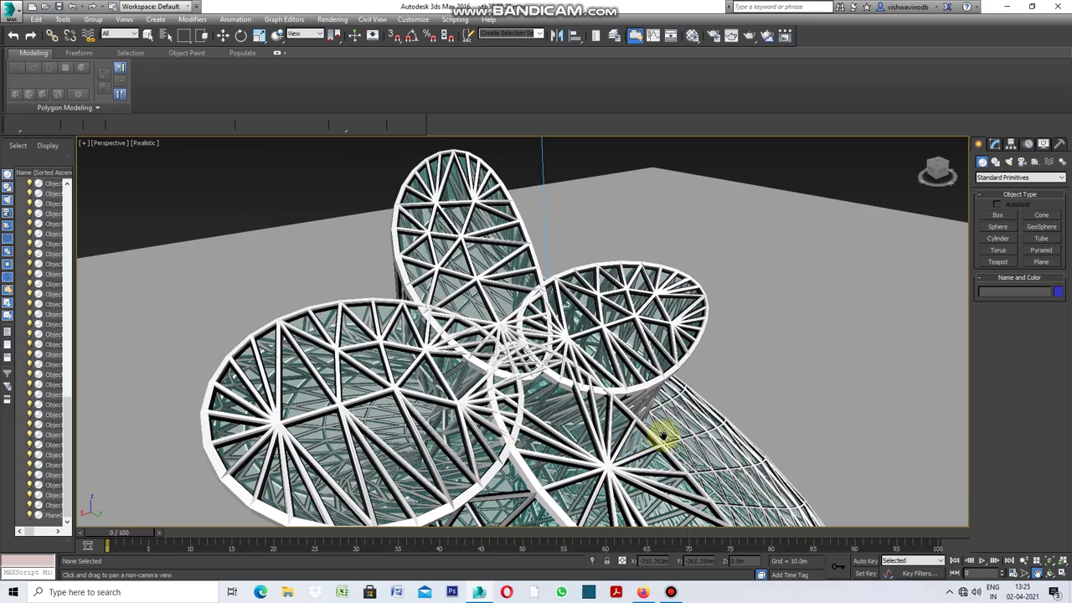
# Step: Orbit and pan the Perspective view to inspect the twisted trunk from several angles
pyautogui.keyDown('alt'); pyautogui.moveTo(661, 419); pyautogui.dragTo(660, 405, button='middle'); pyautogui.keyUp('alt')
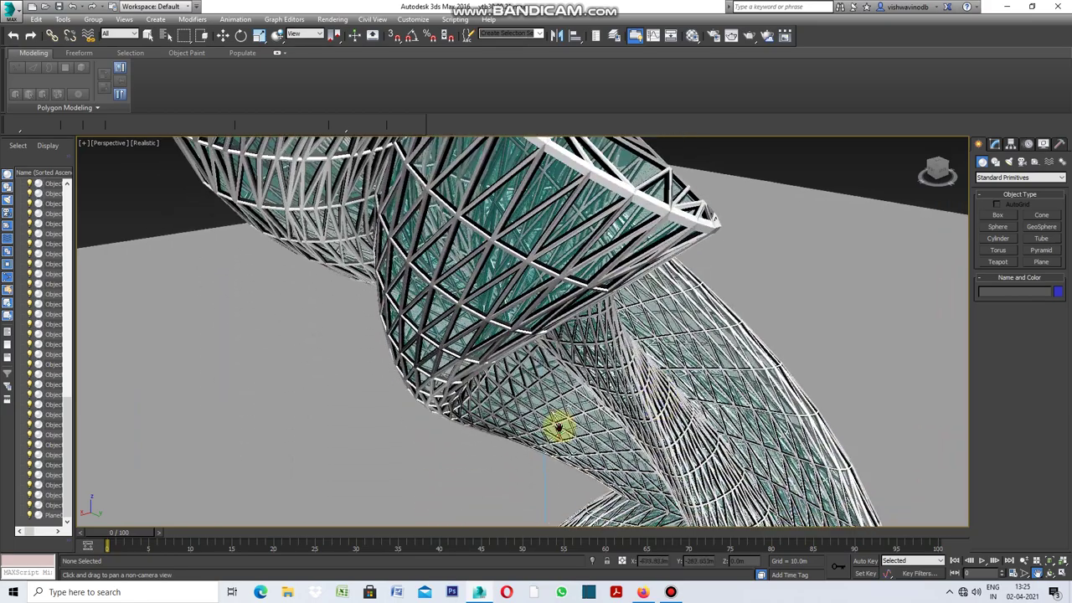
pyautogui.moveTo(557, 424)
pyautogui.keyDown('alt'); pyautogui.mouseDown(button='middle')
pyautogui.moveTo(558, 407)
pyautogui.moveTo(577, 426)
pyautogui.moveTo(562, 426)
pyautogui.moveTo(561, 405)
pyautogui.moveTo(521, 397)
pyautogui.moveTo(534, 371)
pyautogui.mouseUp(button='middle'); pyautogui.keyUp('alt')
pyautogui.keyDown('alt'); pyautogui.moveTo(538, 428); pyautogui.dragTo(565, 390, button='middle'); pyautogui.keyUp('alt')
pyautogui.keyDown('alt'); pyautogui.moveTo(622, 461); pyautogui.dragTo(608, 411, button='middle'); pyautogui.keyUp('alt')
pyautogui.moveTo(572, 455)
pyautogui.mouseDown(button='middle')
pyautogui.moveTo(514, 426)
pyautogui.moveTo(496, 438)
pyautogui.moveTo(478, 390)
pyautogui.moveTo(510, 472)
pyautogui.moveTo(495, 394)
pyautogui.moveTo(532, 446)
pyautogui.moveTo(558, 335)
pyautogui.moveTo(543, 376)
pyautogui.moveTo(570, 376)
pyautogui.mouseUp(button='middle')
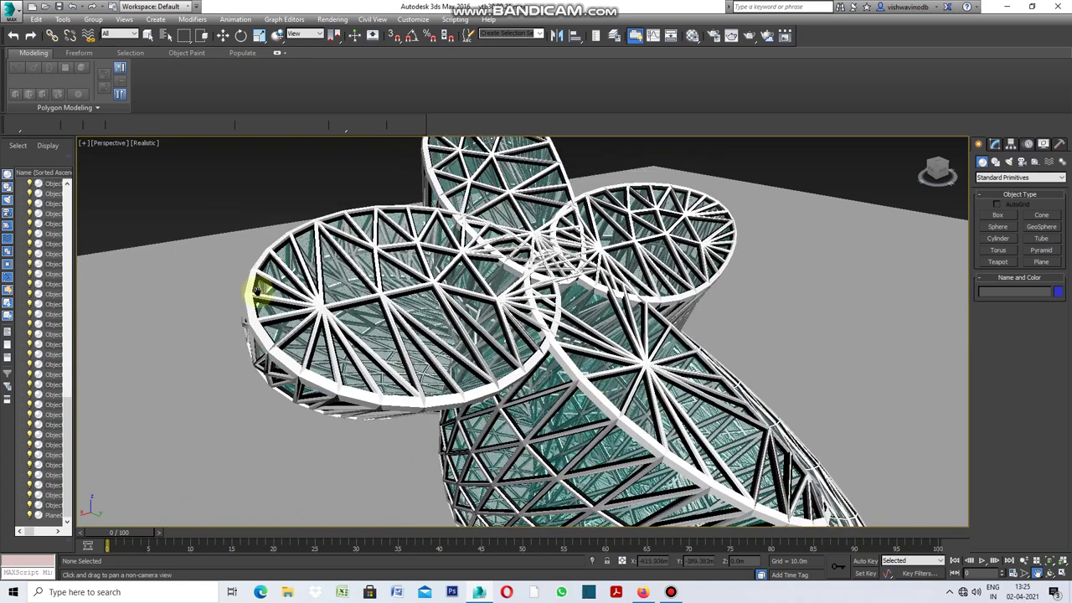
# Step: Restore the four-view layout and frame the four-ellipse flower in the Top view
pyautogui.click(83, 144)
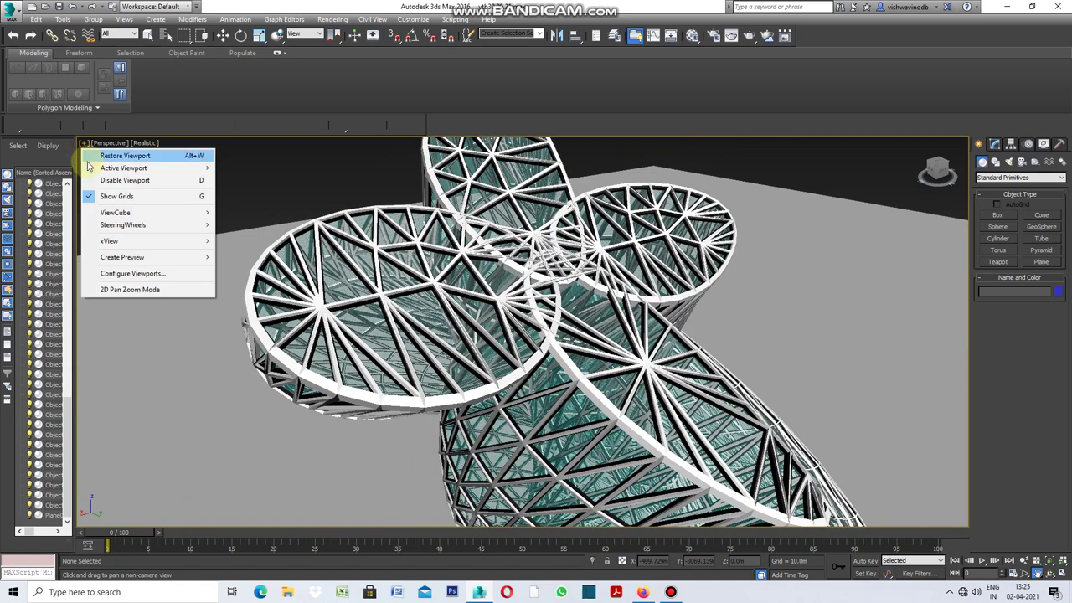
pyautogui.click(99, 158)
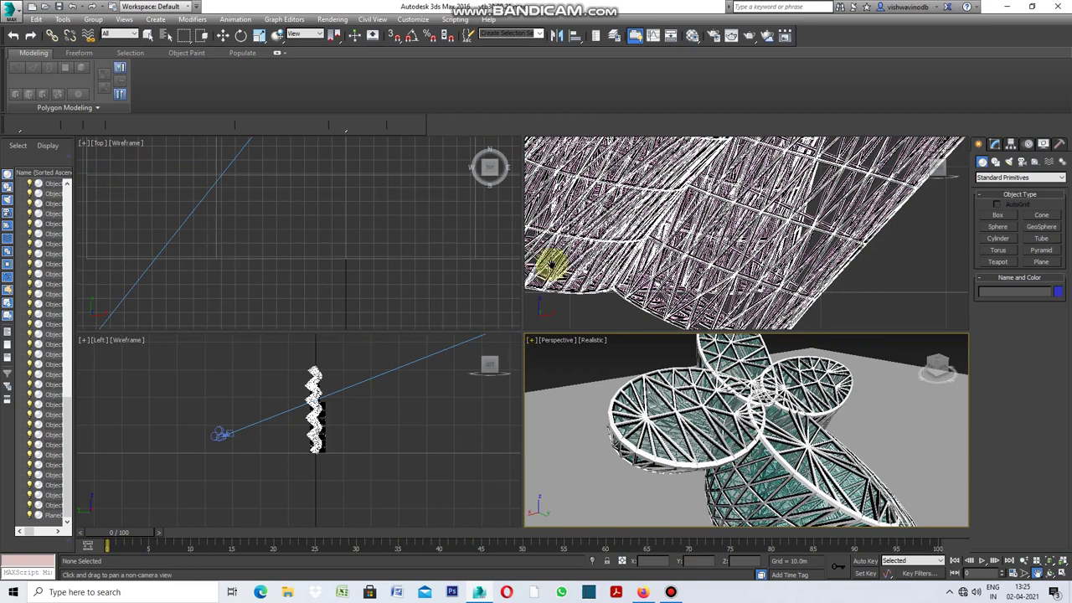
pyautogui.scroll(-3, 709, 237)
pyautogui.scroll(-3, 711, 242)
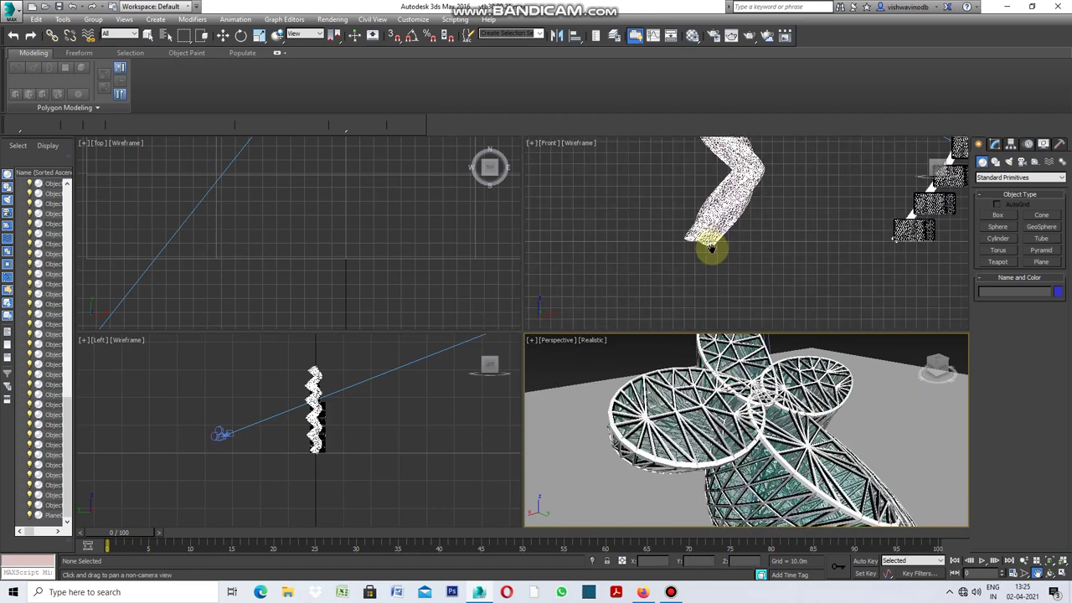
pyautogui.scroll(-3, 710, 254)
pyautogui.scroll(-1, 724, 268)
pyautogui.scroll(1, 727, 205)
pyautogui.scroll(2, 728, 180)
pyautogui.scroll(-2, 655, 229)
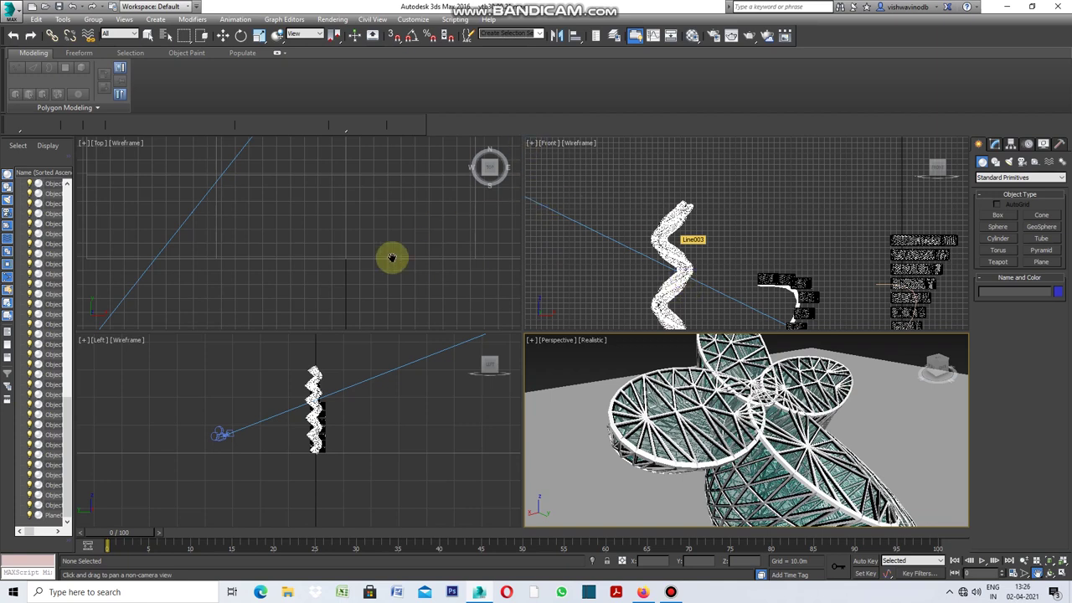
pyautogui.moveTo(318, 237)
pyautogui.mouseDown()
pyautogui.moveTo(304, 151)
pyautogui.moveTo(279, 179)
pyautogui.moveTo(293, 187)
pyautogui.moveTo(295, 174)
pyautogui.mouseUp()
pyautogui.scroll(3, 300, 184)
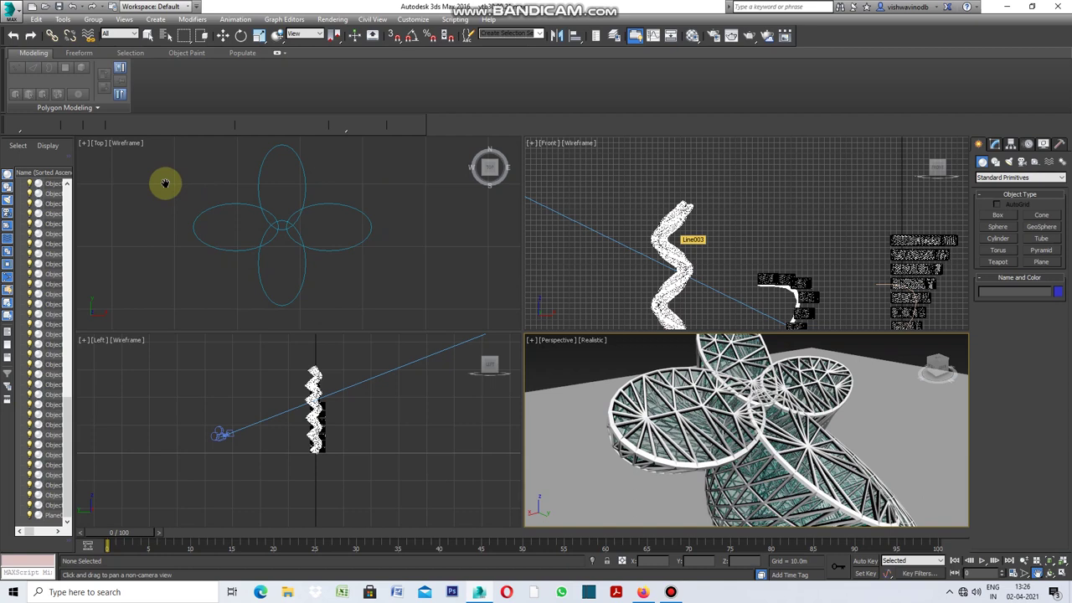
# Step: Maximize the Top viewport to fill the workspace
pyautogui.click(86, 147)
pyautogui.click(84, 144)
pyautogui.click(101, 151)
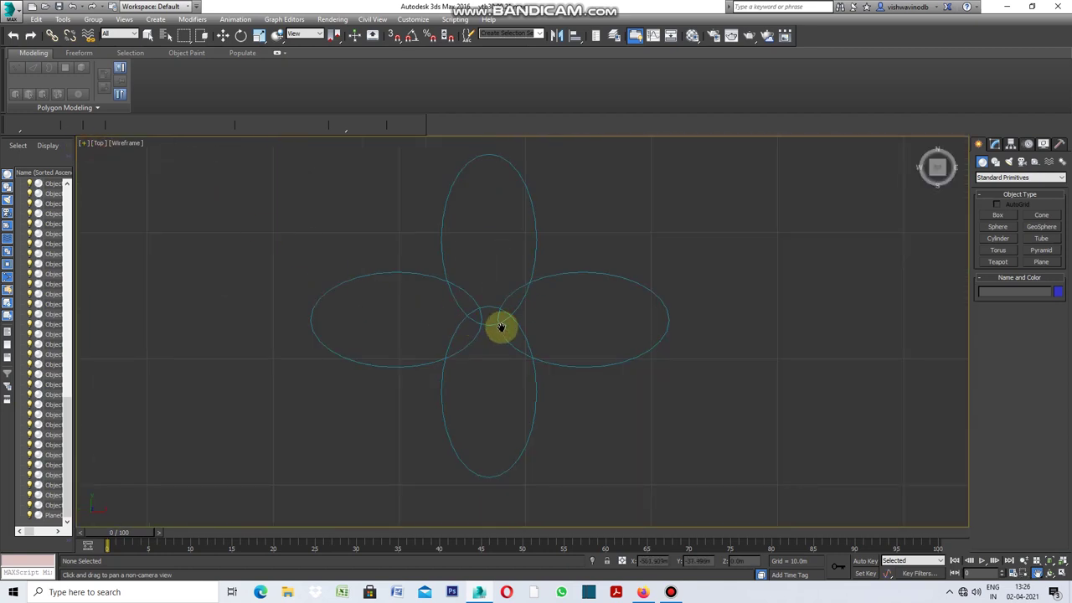
# Step: Draw Ellipse005, about 4.962 m by 9.658 m, to the right of the flower
pyautogui.click(995, 163)
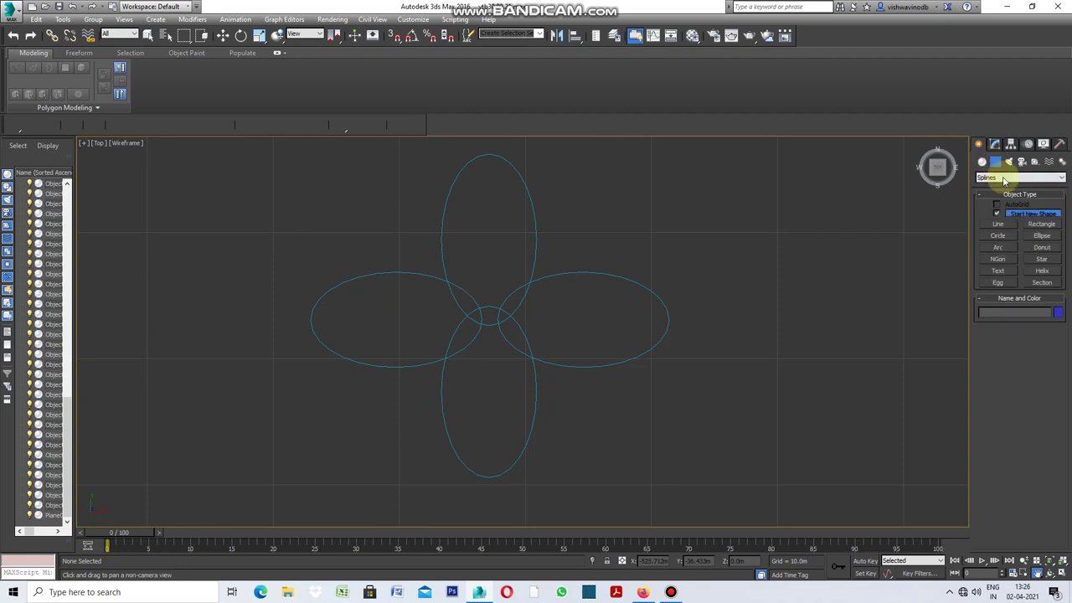
pyautogui.click(1042, 236)
pyautogui.scroll(-3, 313, 240)
pyautogui.moveTo(569, 273); pyautogui.dragTo(629, 304)
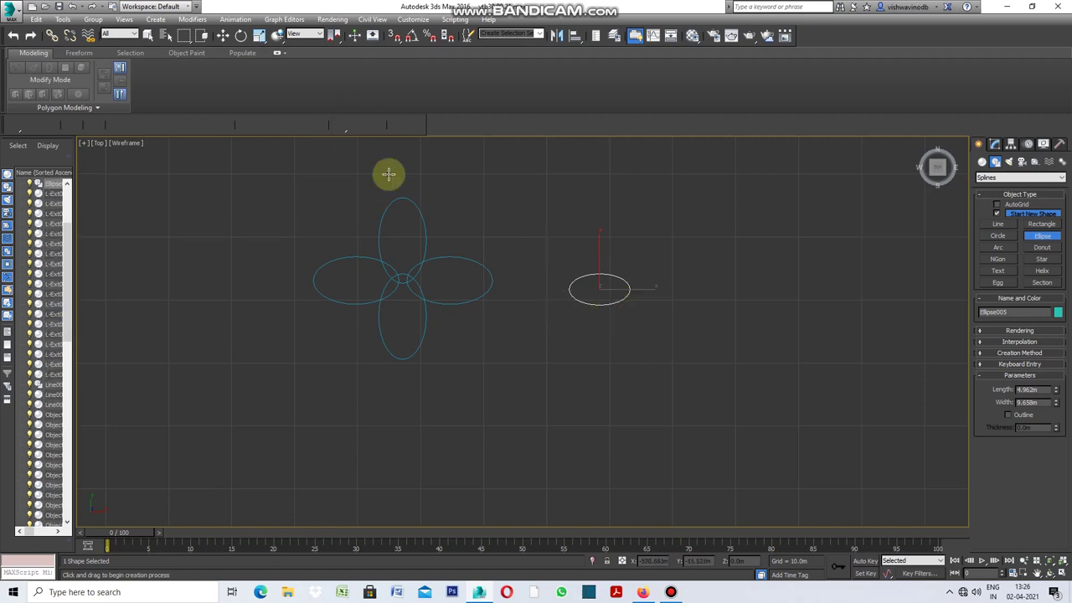
# Step: Mirror a copy of Ellipse005 on X and slide Ellipse006 left, end-to-end with it
pyautogui.click(557, 36)
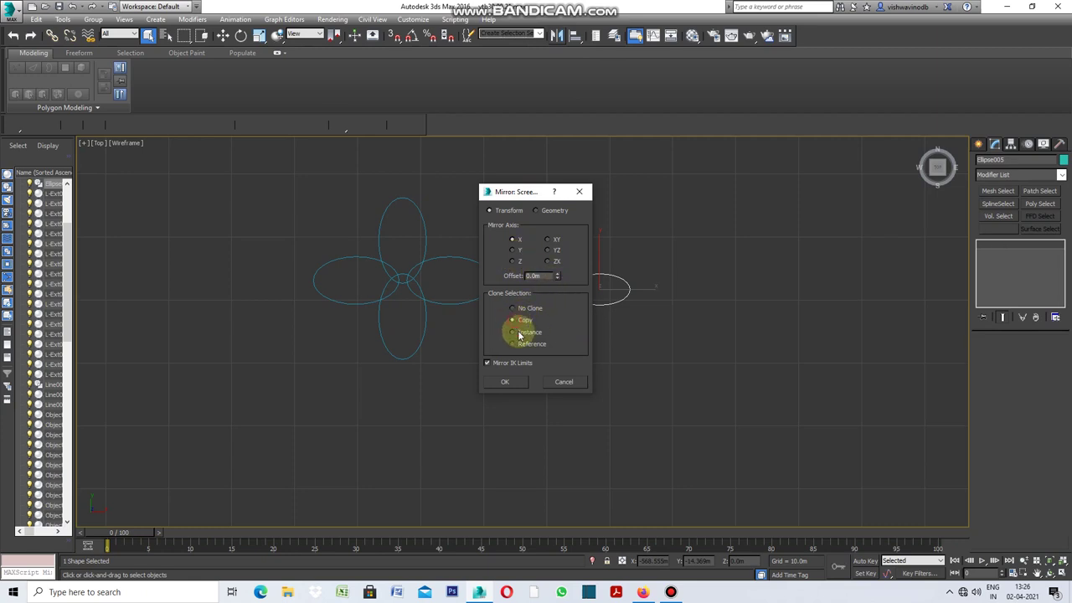
pyautogui.click(506, 378)
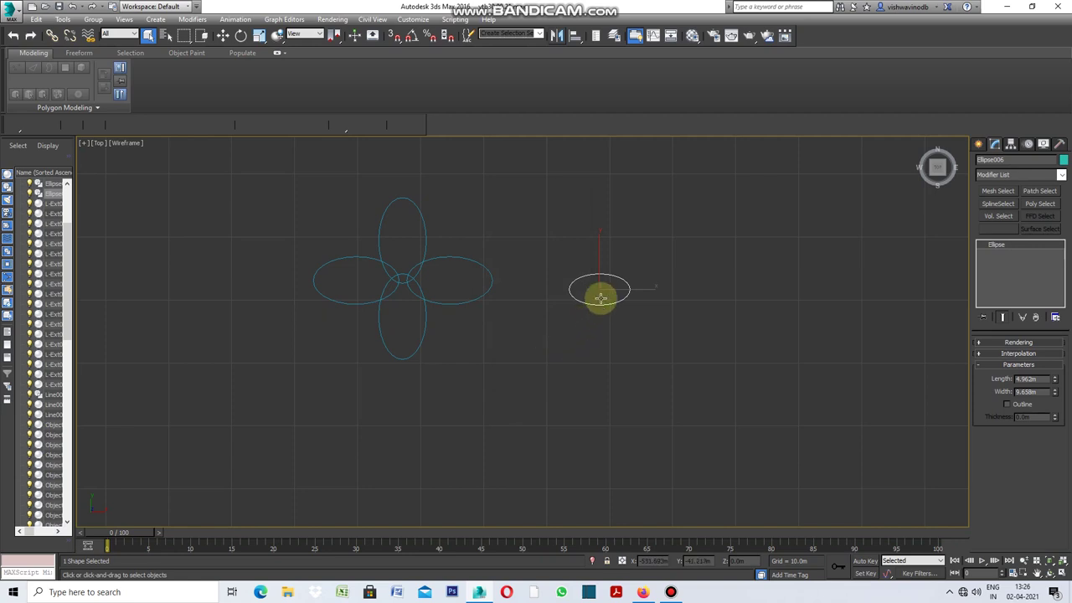
pyautogui.click(223, 36)
pyautogui.moveTo(635, 289); pyautogui.dragTo(581, 292)
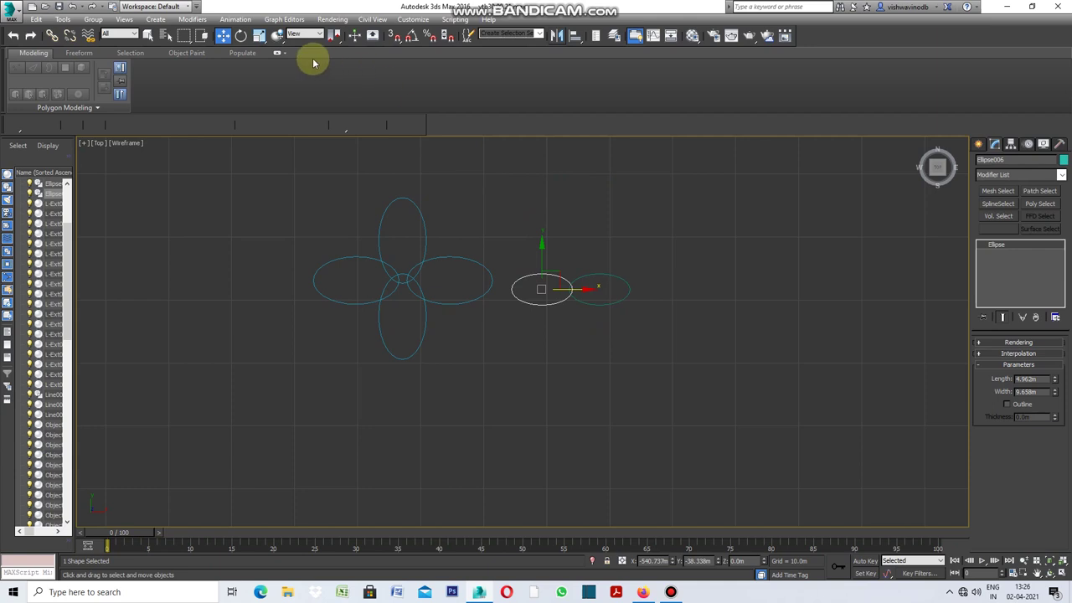
# Step: Shift-rotate a copy of the ellipse 90° so it stands vertical
pyautogui.click(246, 39)
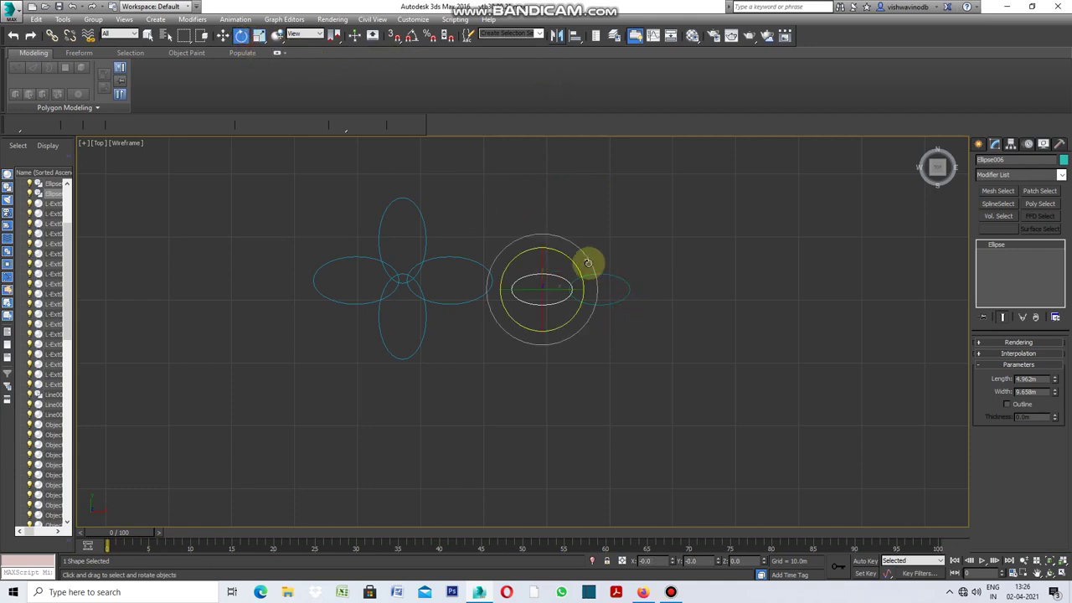
pyautogui.moveTo(583, 250); pyautogui.dragTo(608, 368)
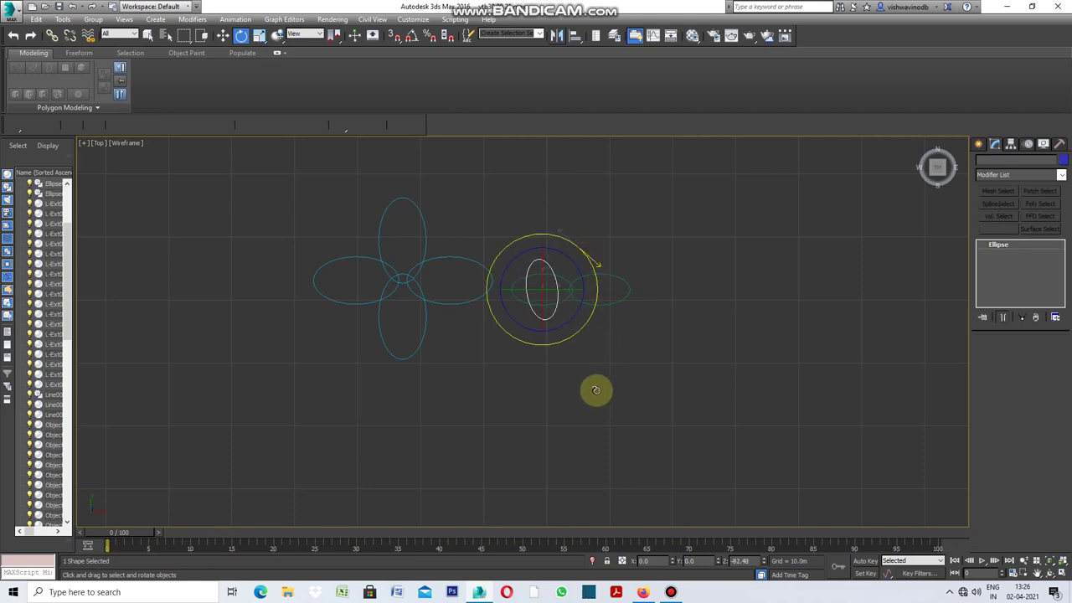
pyautogui.keyDown('shift'); pyautogui.moveTo(596, 390); pyautogui.dragTo(603, 394); pyautogui.keyUp('shift')
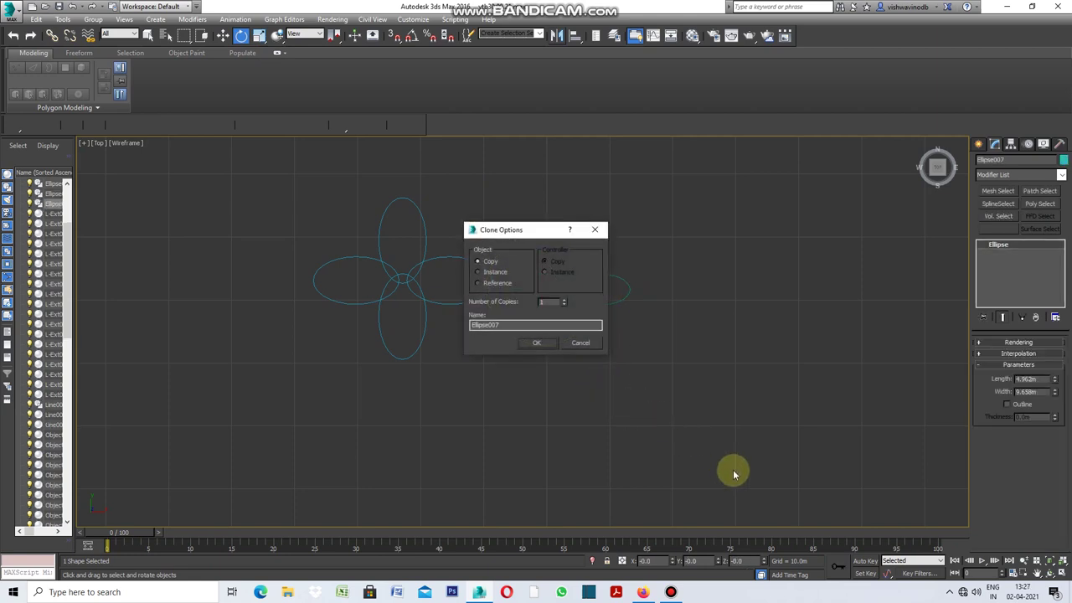
pyautogui.click(542, 344)
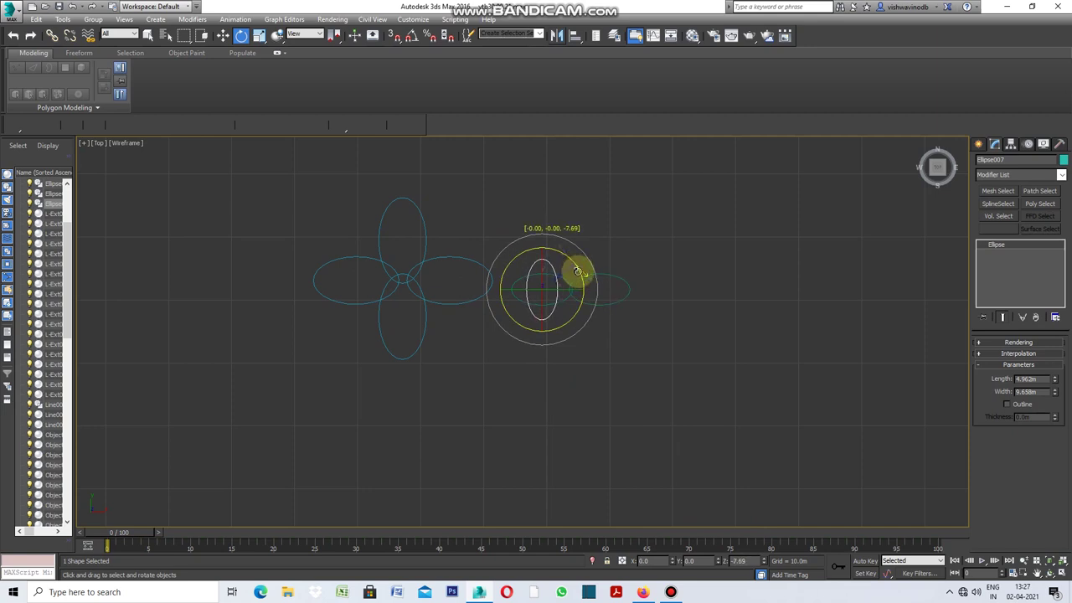
pyautogui.click(612, 339)
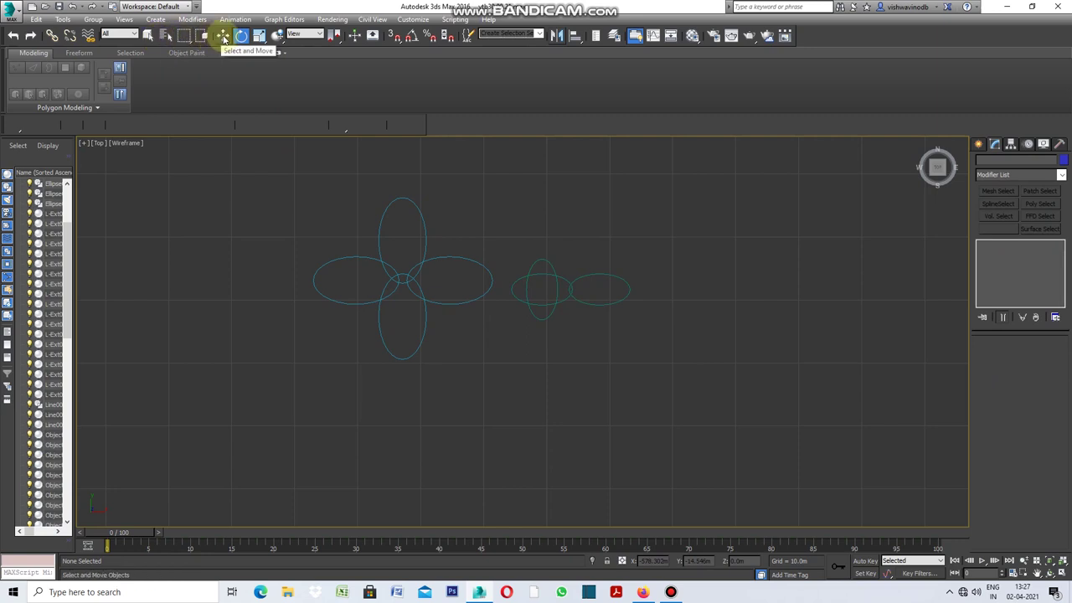
# Step: Move the vertical ellipse up to form the top petal
pyautogui.click(148, 35)
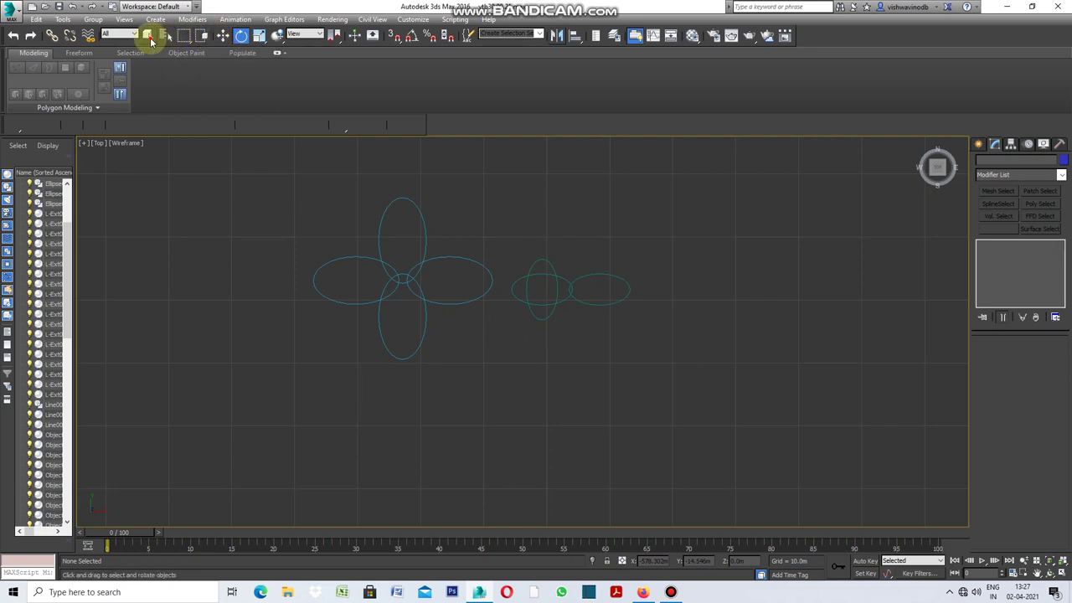
pyautogui.click(558, 287)
pyautogui.click(223, 36)
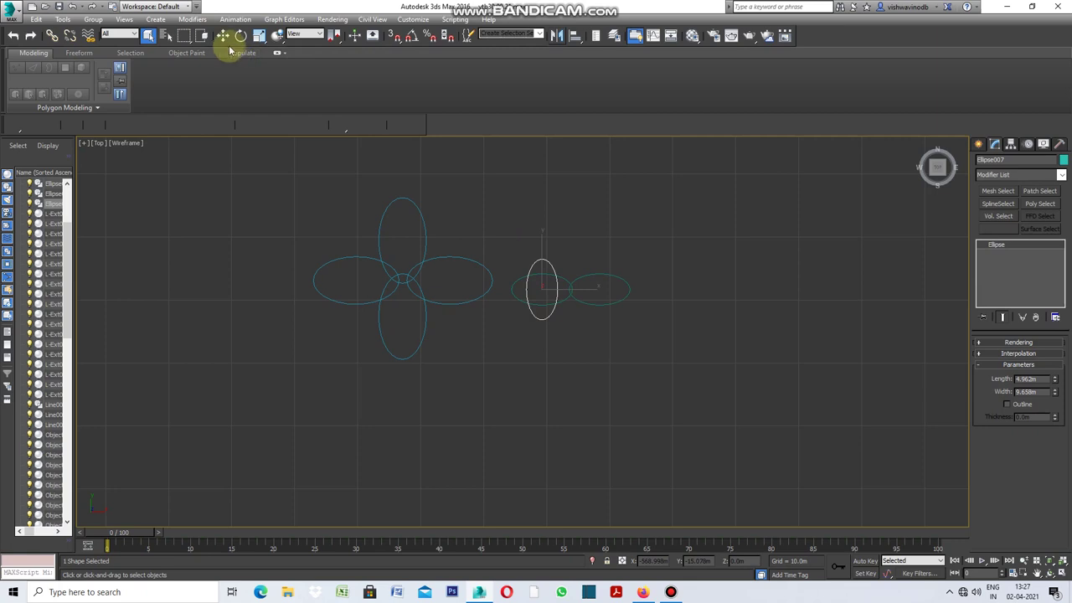
pyautogui.moveTo(550, 276); pyautogui.dragTo(580, 242)
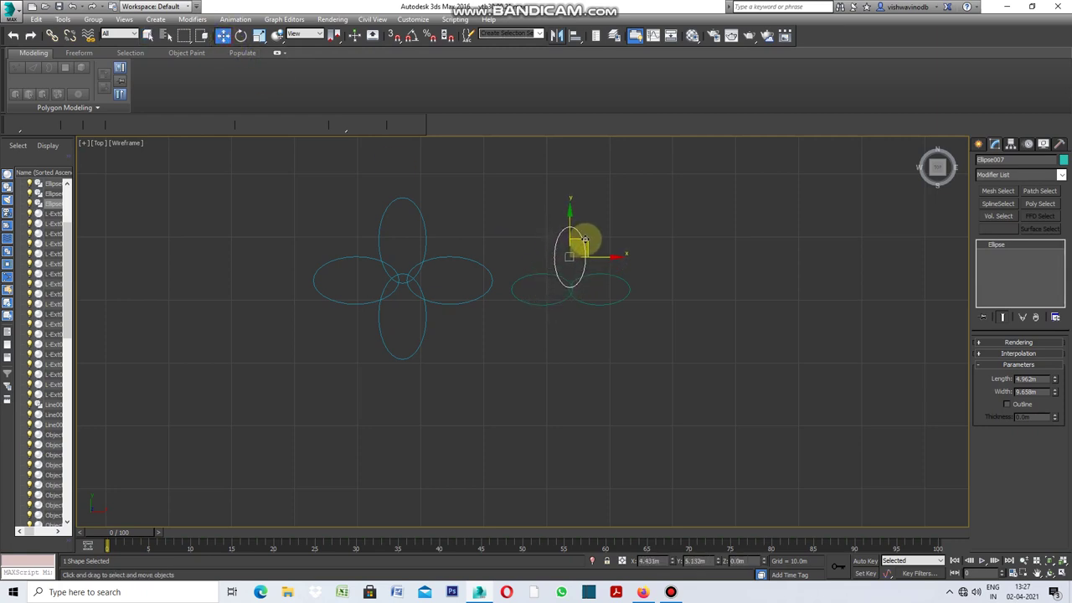
pyautogui.click(634, 338)
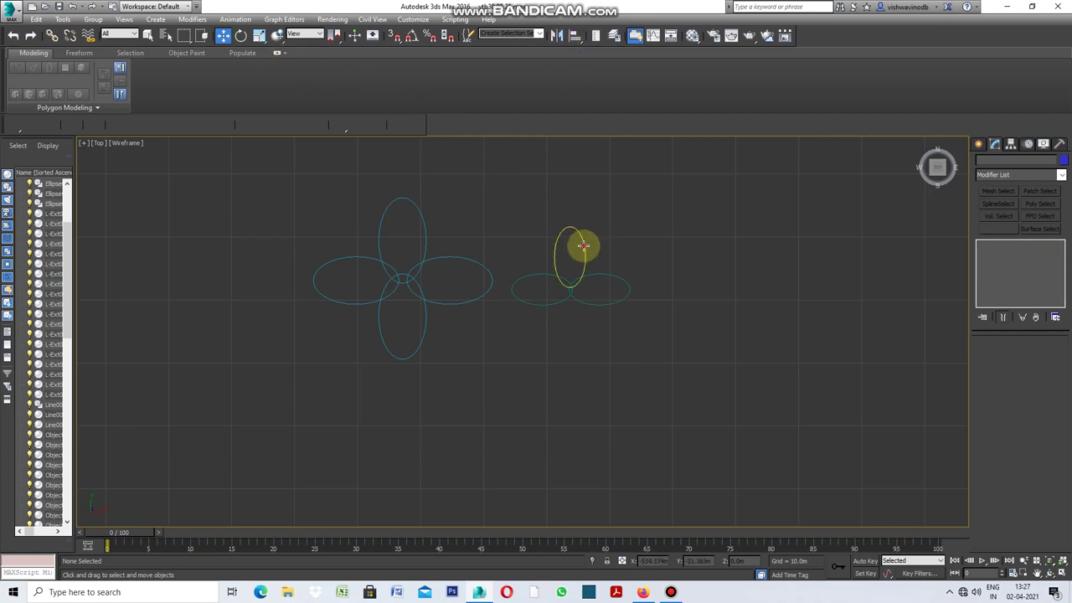
# Step: Mirror the top petal on Y as a copy and clone it below as the bottom petal, Ellipse009
pyautogui.click(584, 245)
pyautogui.click(557, 35)
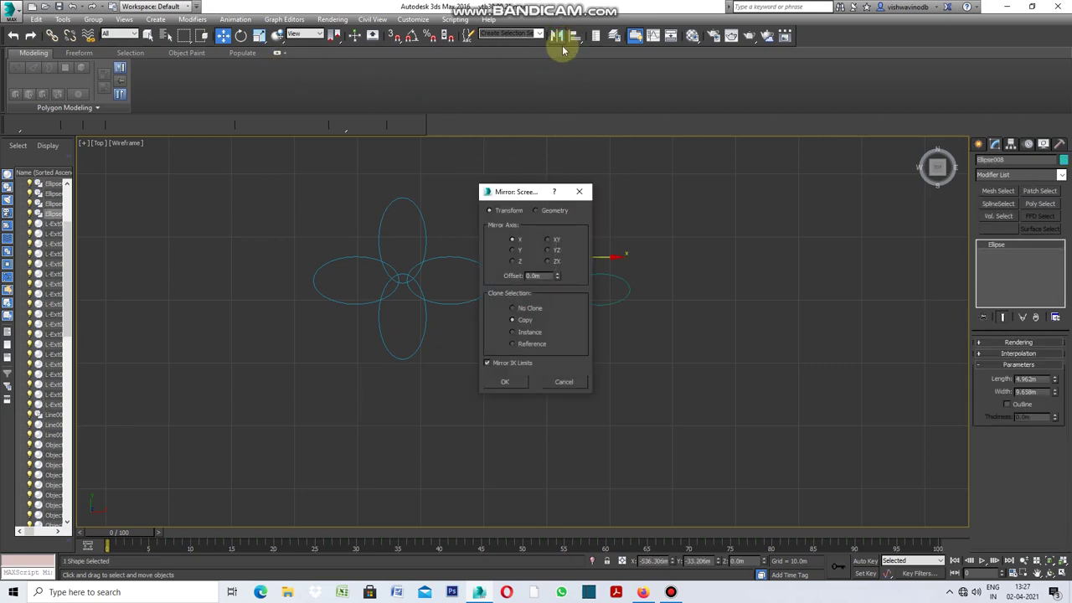
pyautogui.click(514, 249)
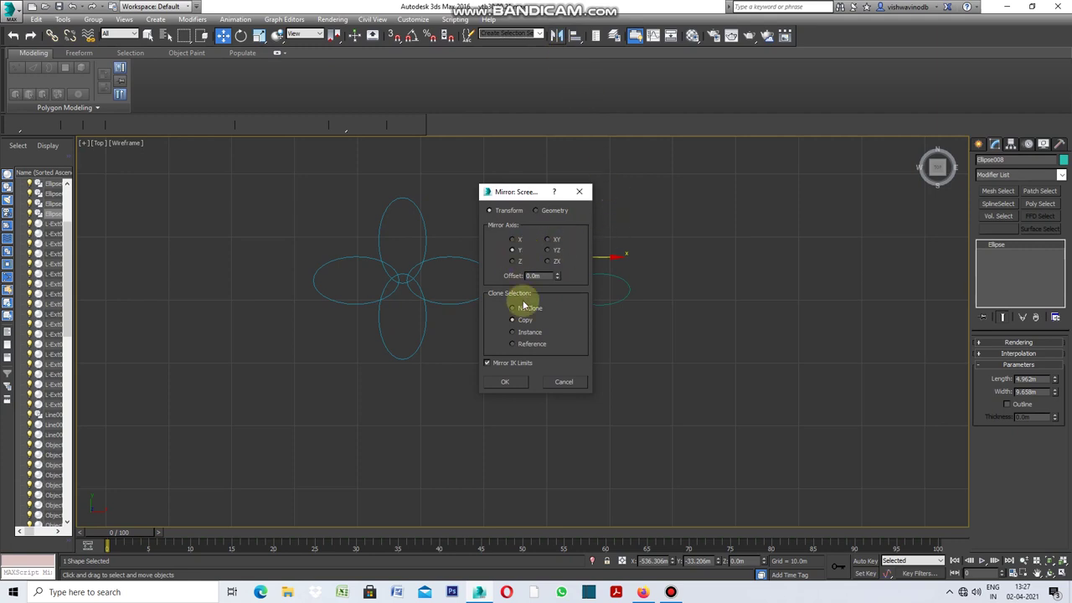
pyautogui.click(505, 381)
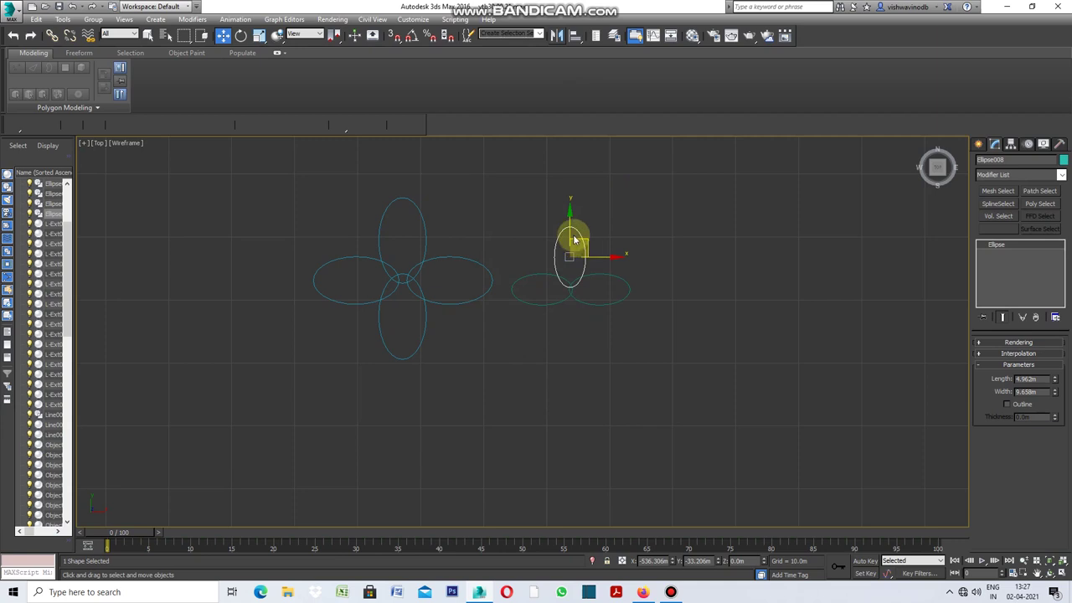
pyautogui.moveTo(571, 232); pyautogui.dragTo(579, 299)
pyautogui.click(545, 343)
pyautogui.click(679, 355)
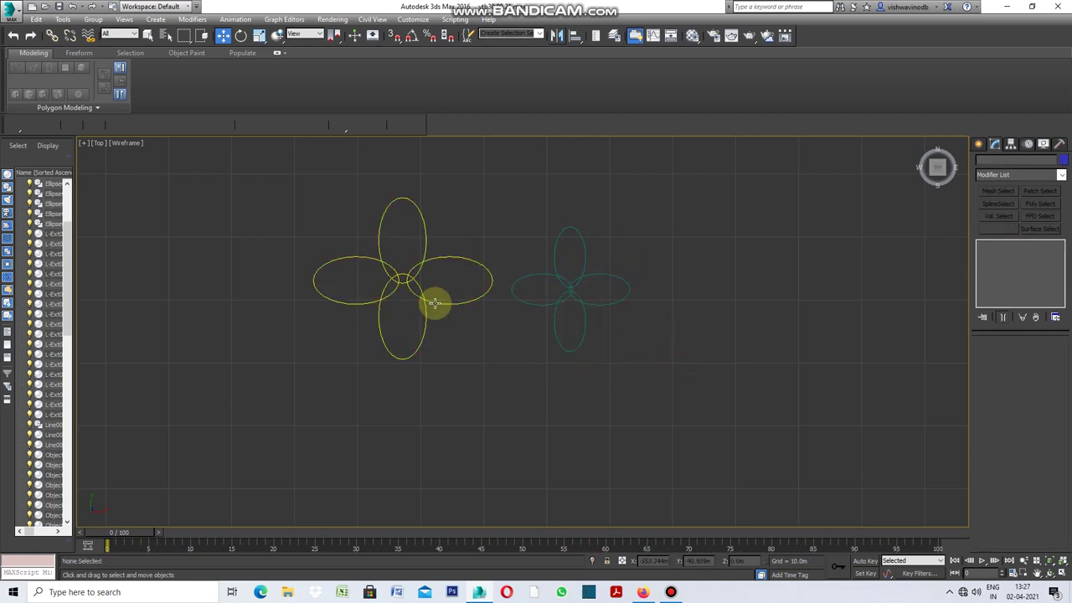
# Step: Zoom out the Top view and return to the four-view layout
pyautogui.scroll(-2, 433, 300)
pyautogui.scroll(-1, 361, 285)
pyautogui.scroll(-2, 360, 281)
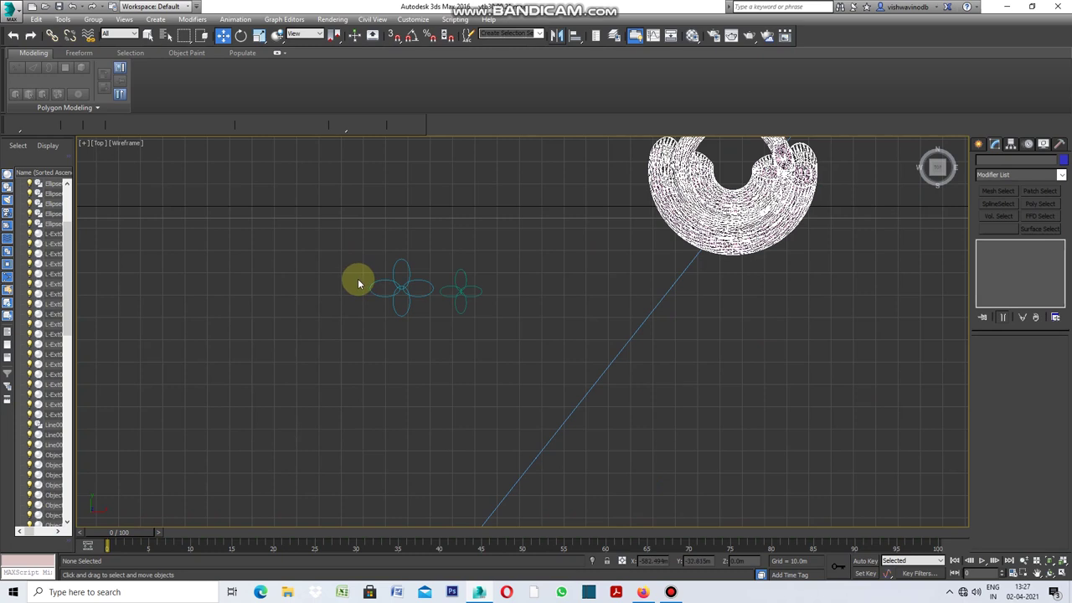
pyautogui.scroll(-2, 360, 282)
pyautogui.scroll(2, 545, 196)
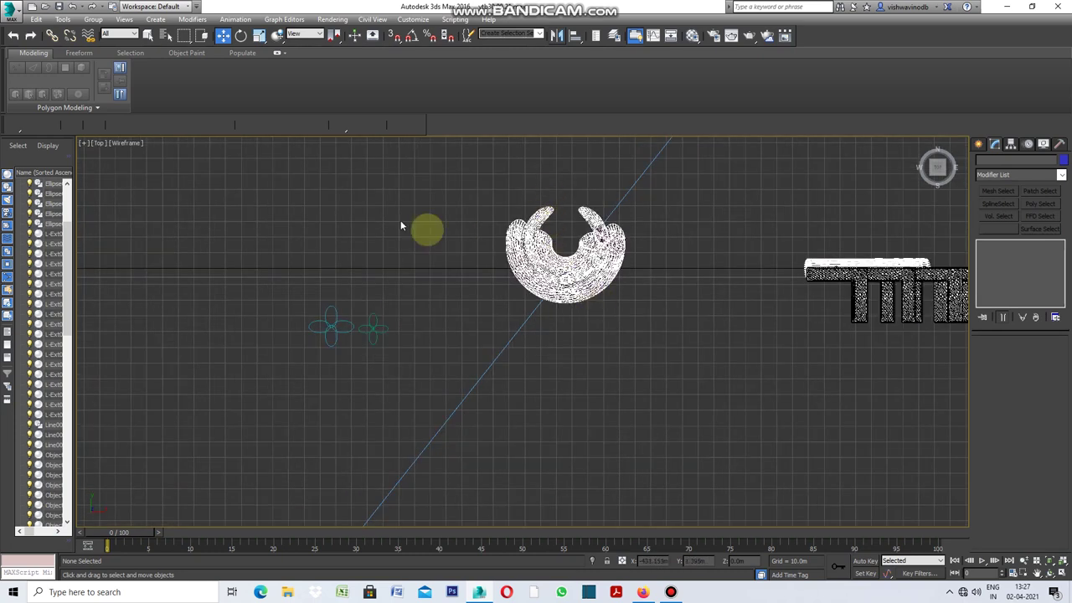
pyautogui.click(83, 145)
pyautogui.click(105, 154)
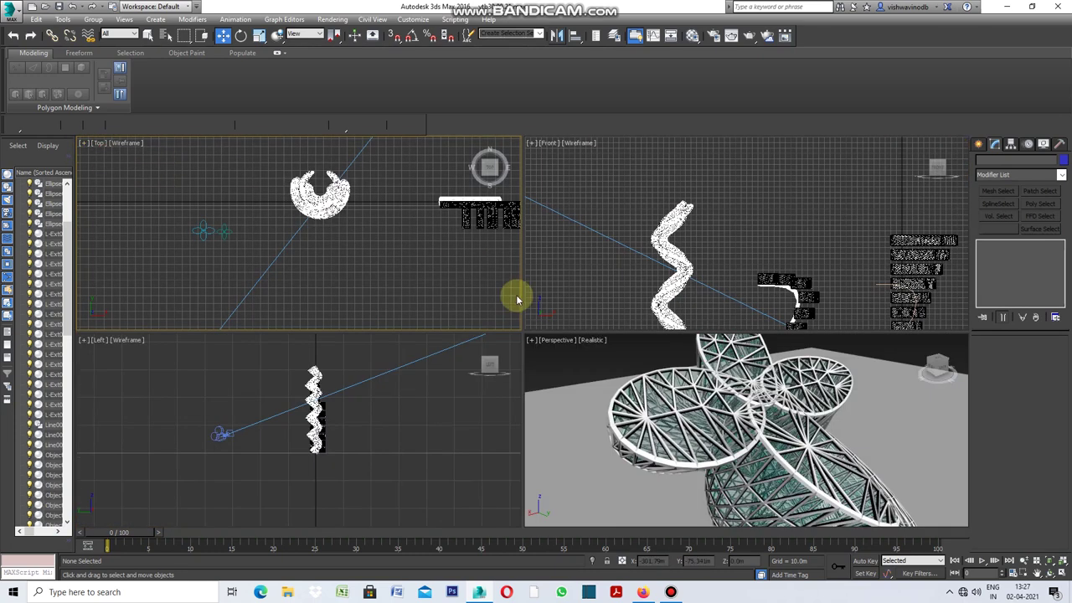
# Step: Maximize the Front viewport and pick Line from Create > Shapes > Splines
pyautogui.click(532, 149)
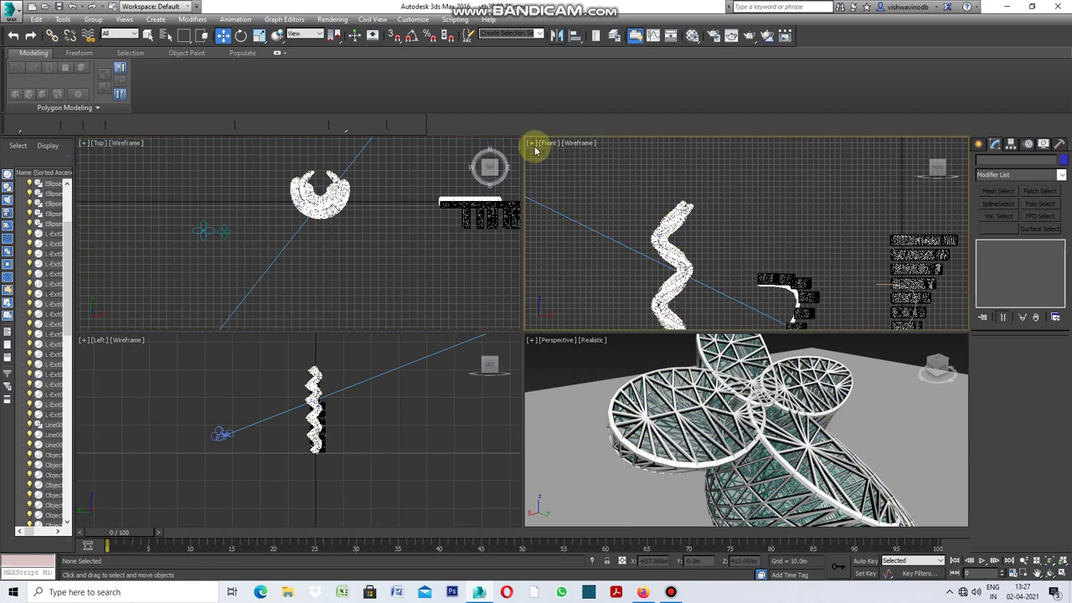
pyautogui.click(534, 149)
pyautogui.click(557, 154)
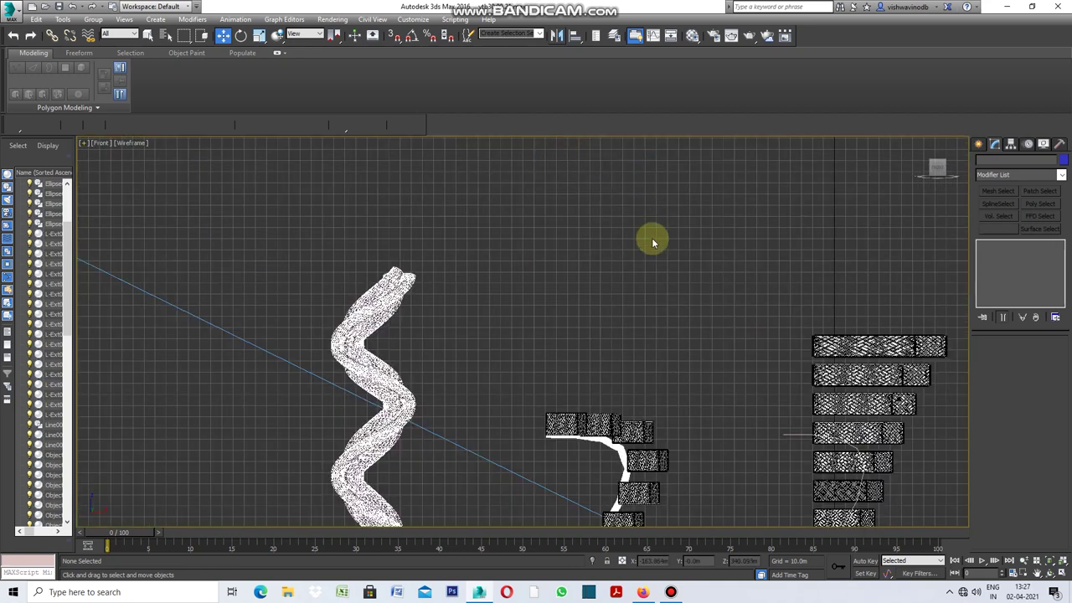
pyautogui.scroll(-4, 530, 232)
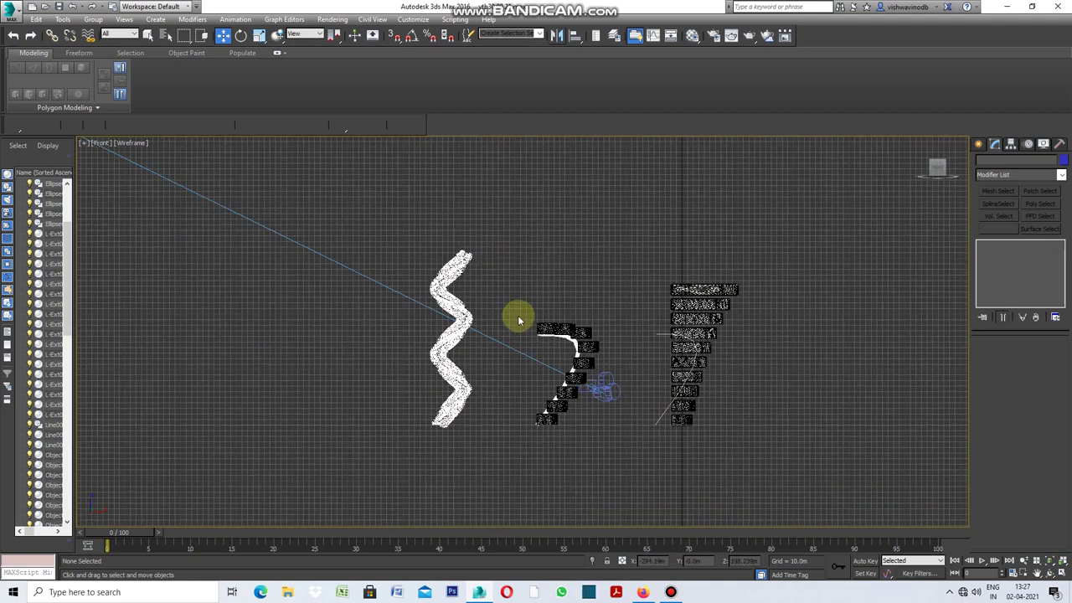
pyautogui.click(979, 145)
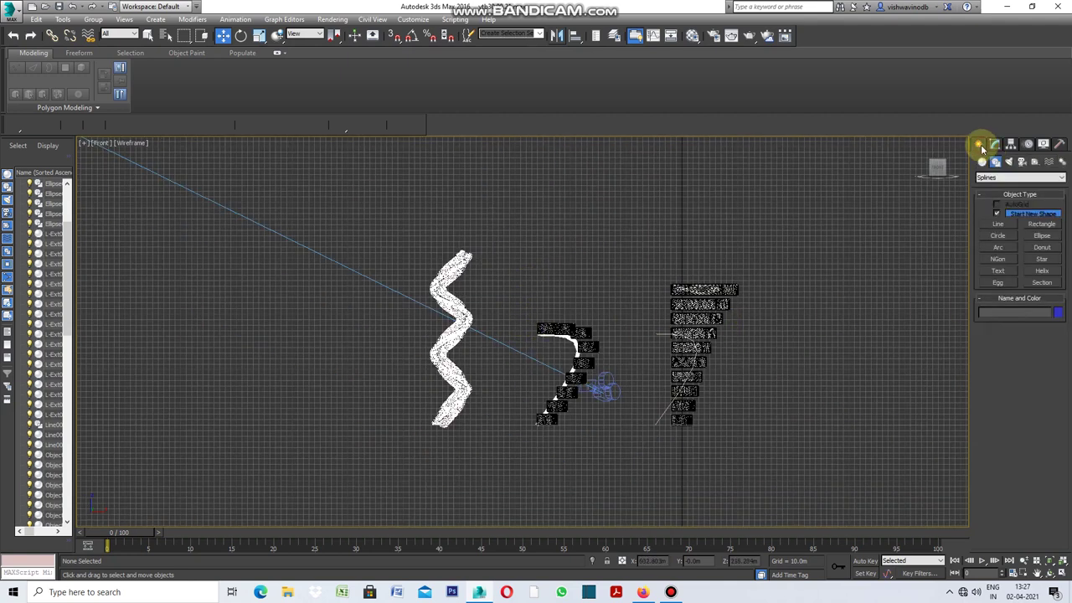
pyautogui.click(1001, 225)
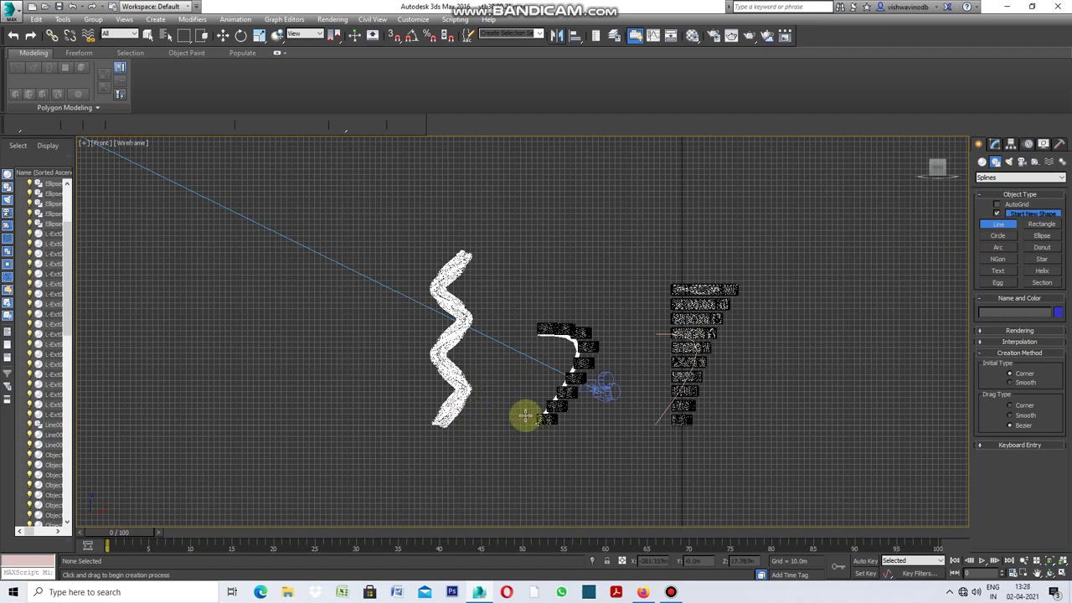
# Step: Draw the zigzag spline Line004 beside the twisted trunk in the Front view
pyautogui.scroll(-1, 522, 411)
pyautogui.scroll(1, 446, 423)
pyautogui.scroll(1, 446, 423)
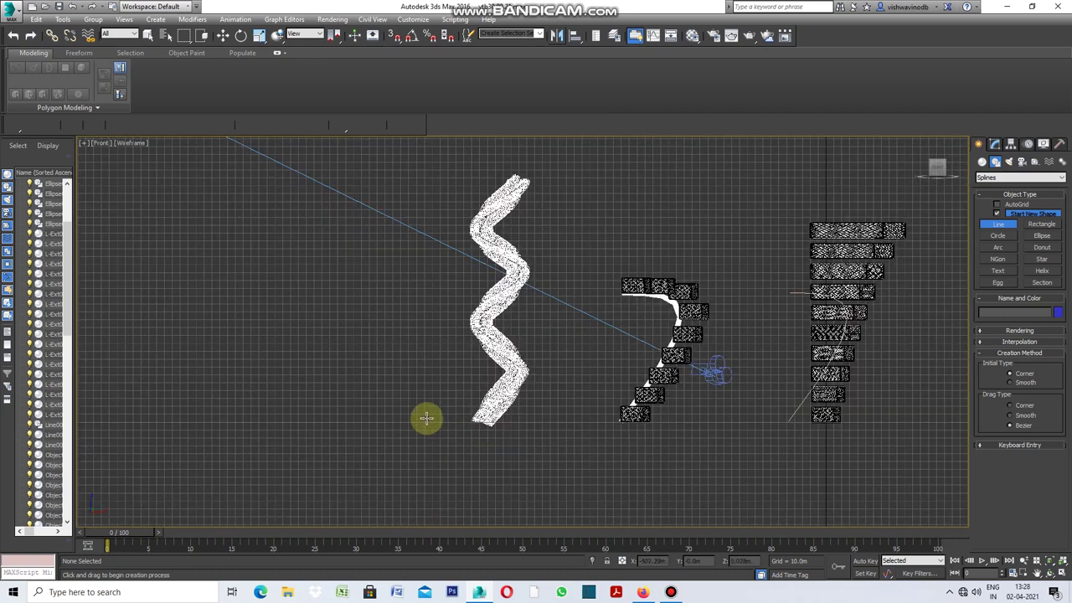
pyautogui.scroll(1, 427, 418)
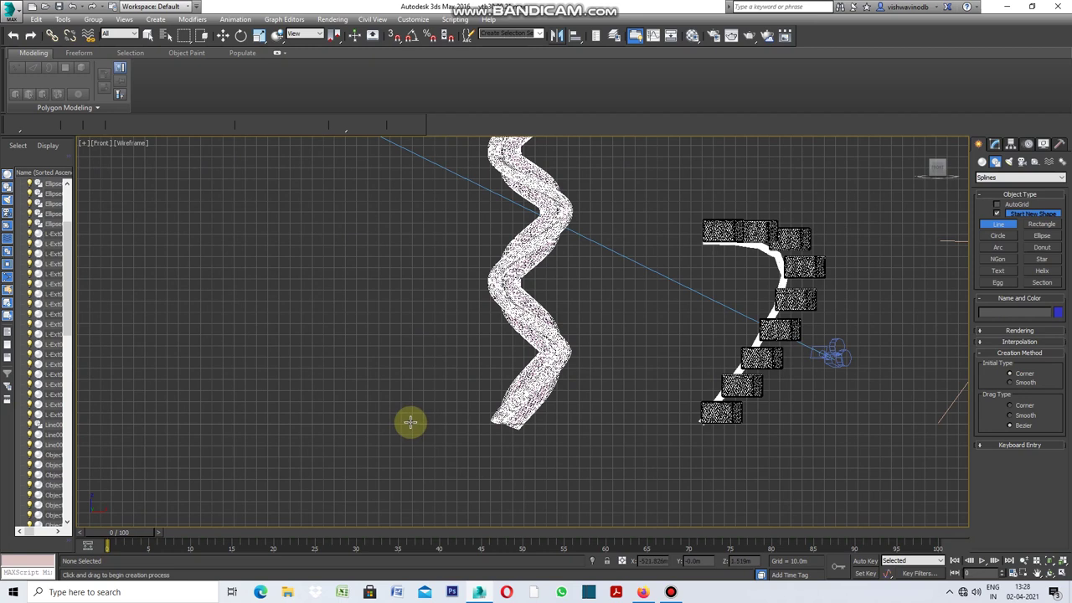
pyautogui.click(398, 422)
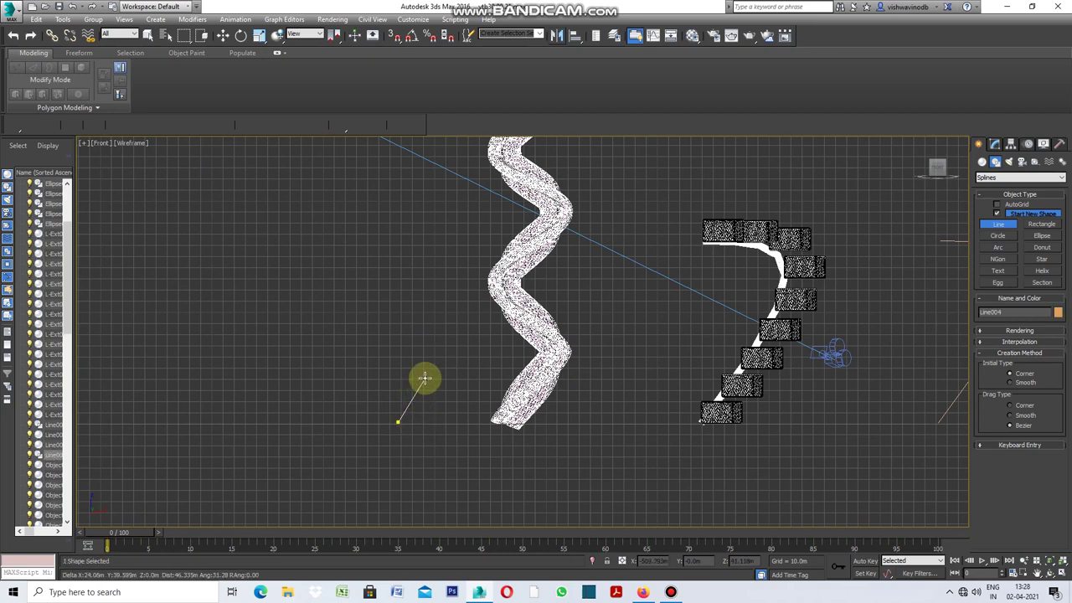
pyautogui.click(425, 379)
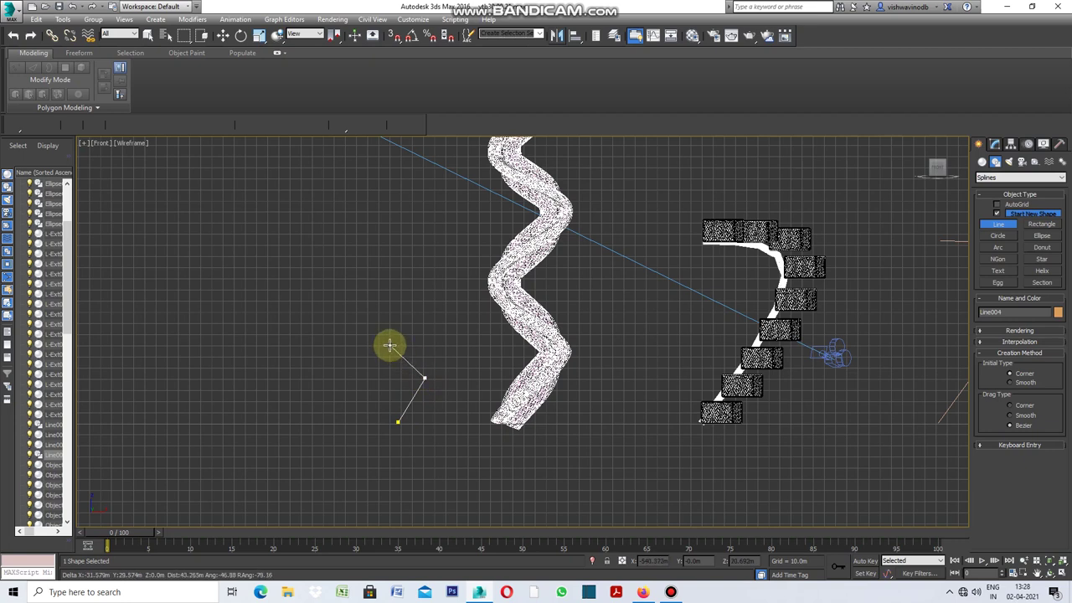
pyautogui.click(388, 342)
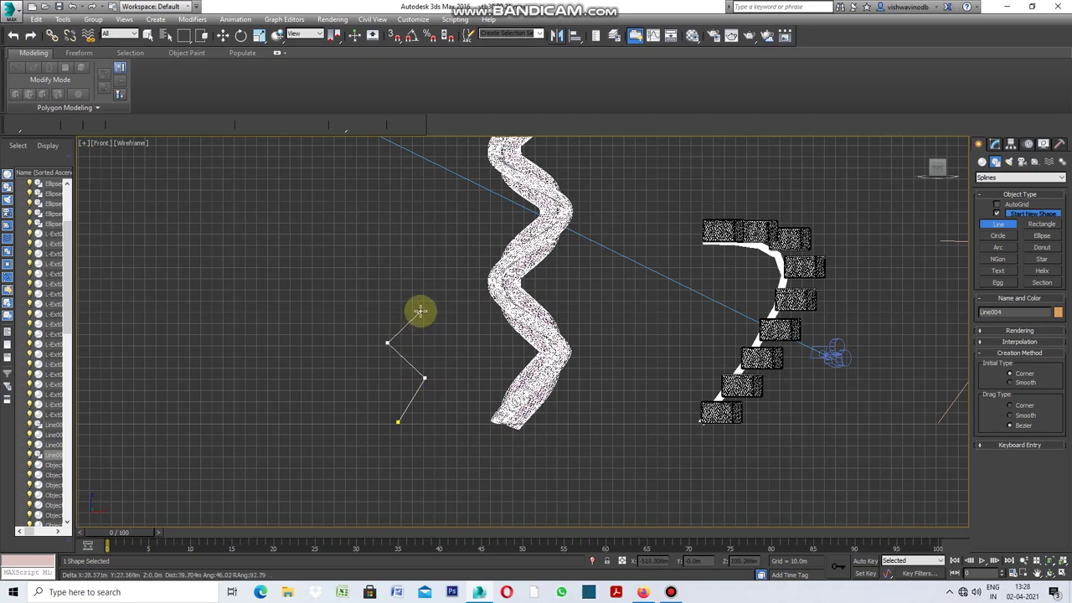
pyautogui.click(424, 302)
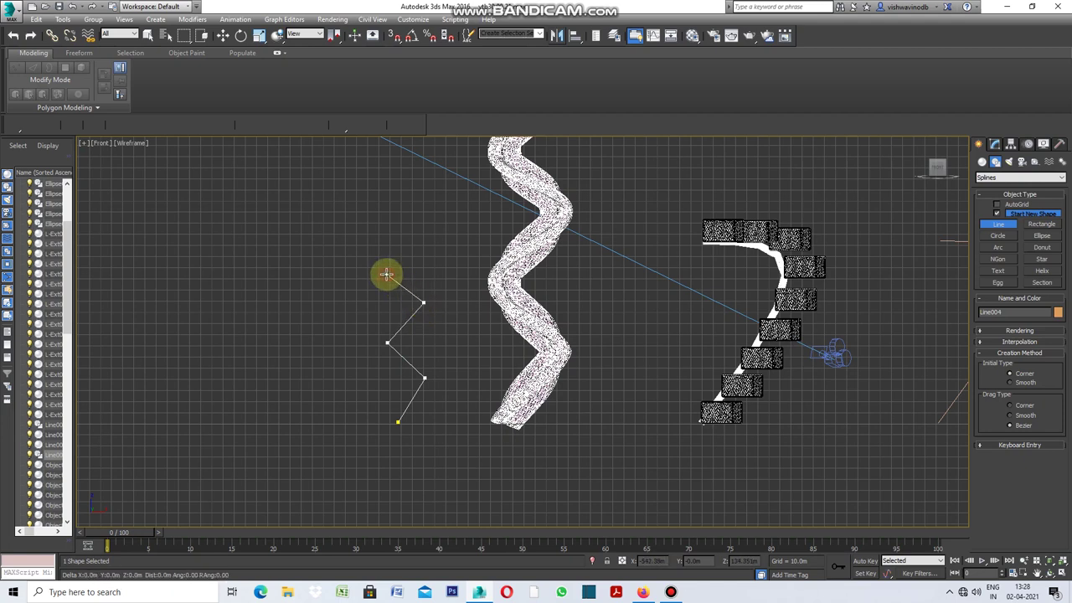
pyautogui.rightClick(386, 274)
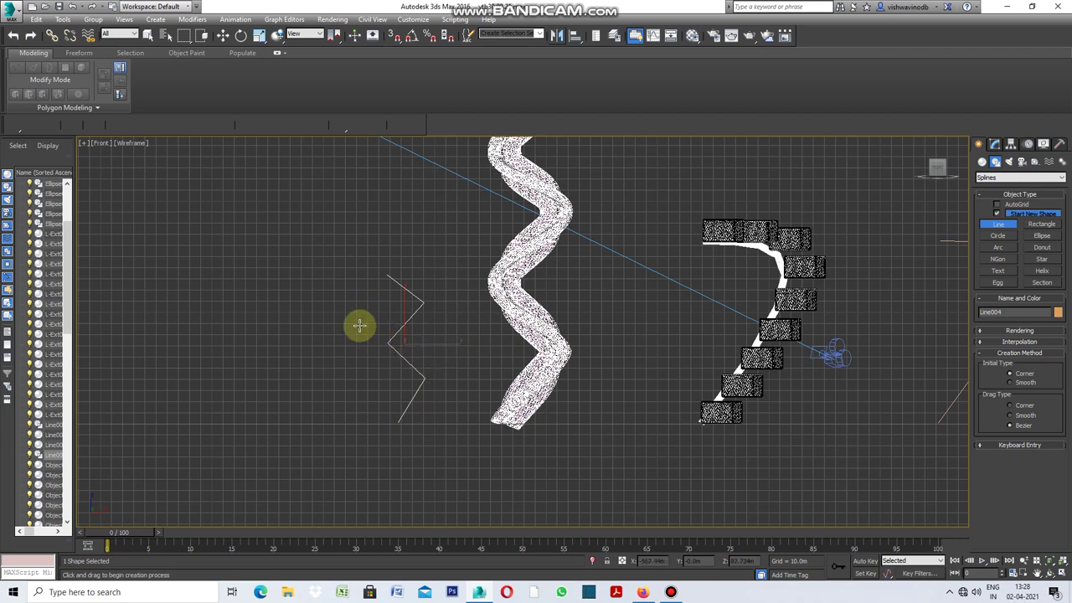
pyautogui.rightClick(360, 329)
pyautogui.rightClick(356, 315)
pyautogui.moveTo(394, 423)
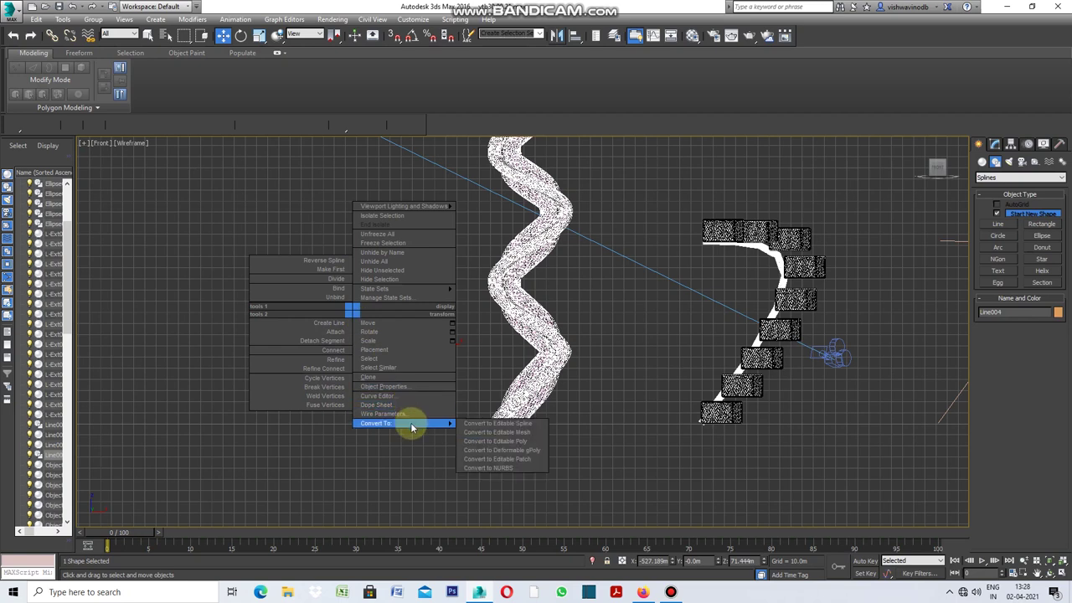
# Step: Convert Line004 to an editable spline and enter Vertex sub-object mode
pyautogui.click(470, 429)
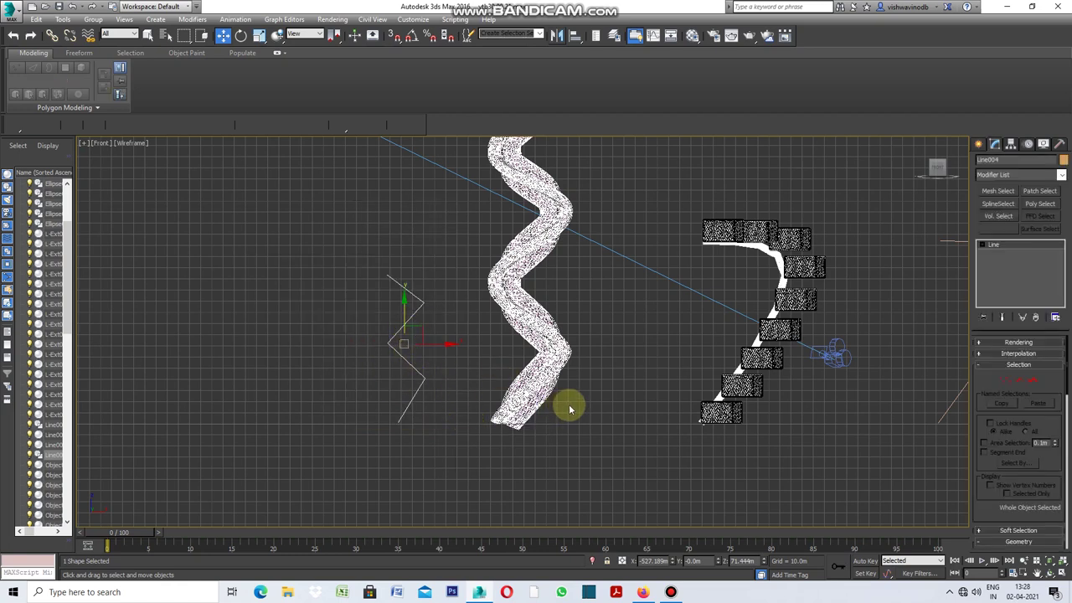
pyautogui.scroll(2, 418, 304)
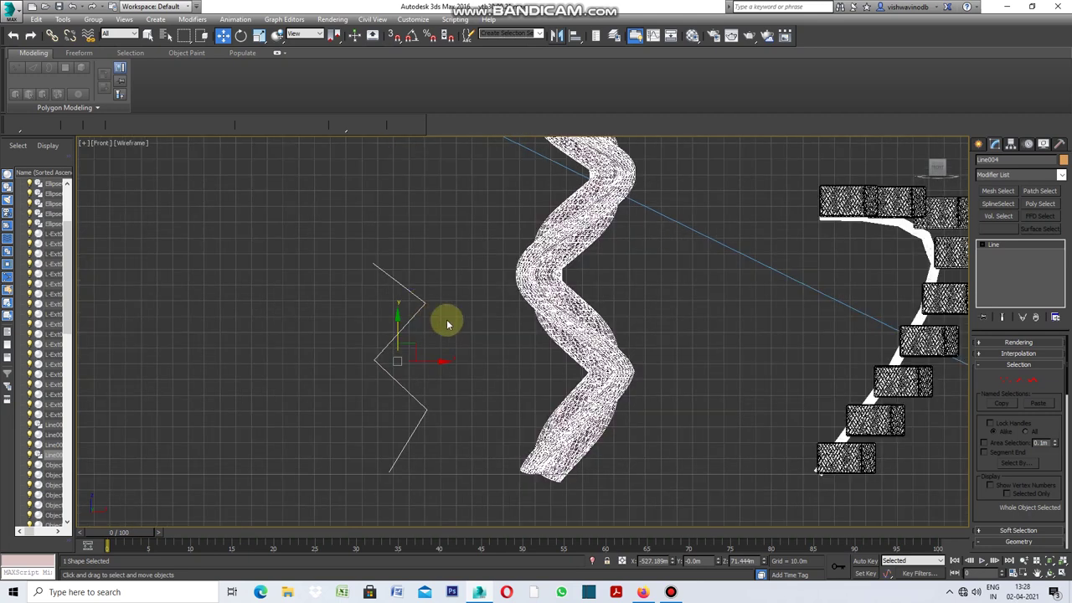
pyautogui.click(1005, 379)
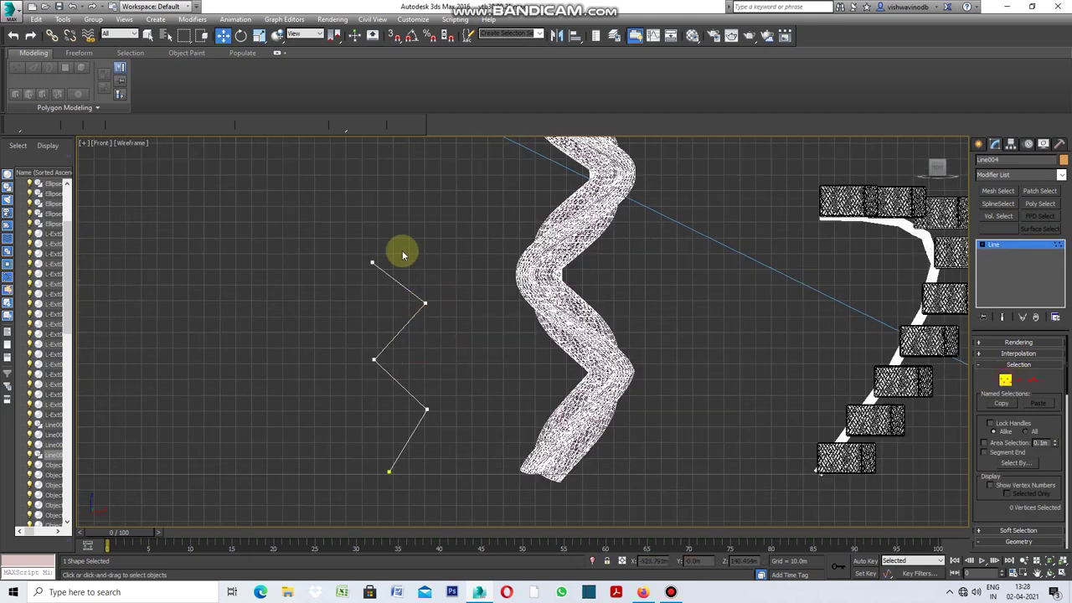
# Step: Drag Line004's top vertex higher, then deselect it and scroll to the Geometry rollout
pyautogui.click(372, 262)
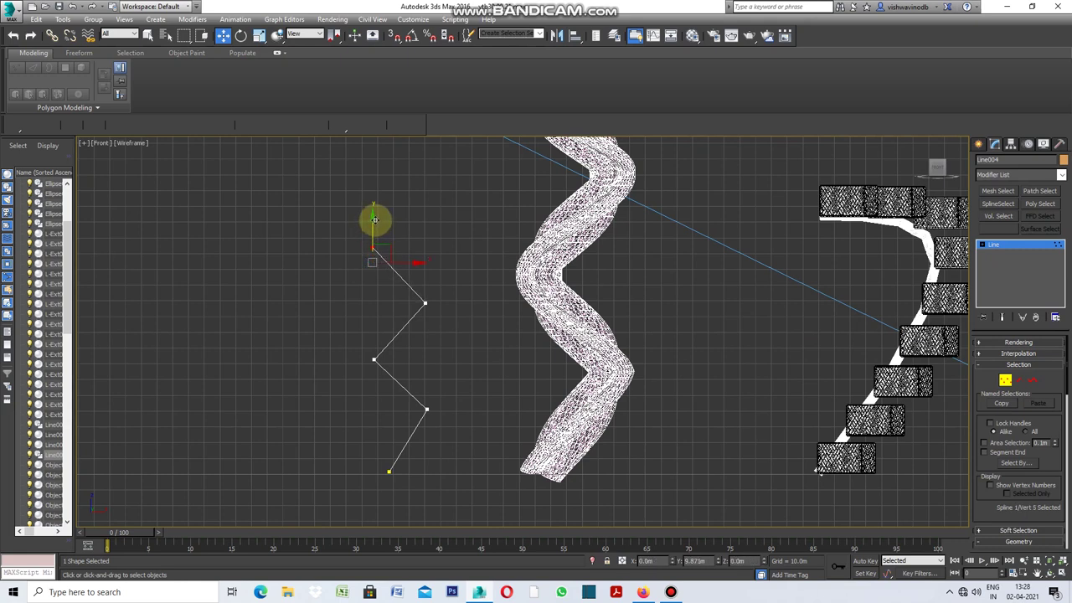
pyautogui.moveTo(375, 219); pyautogui.dragTo(373, 217)
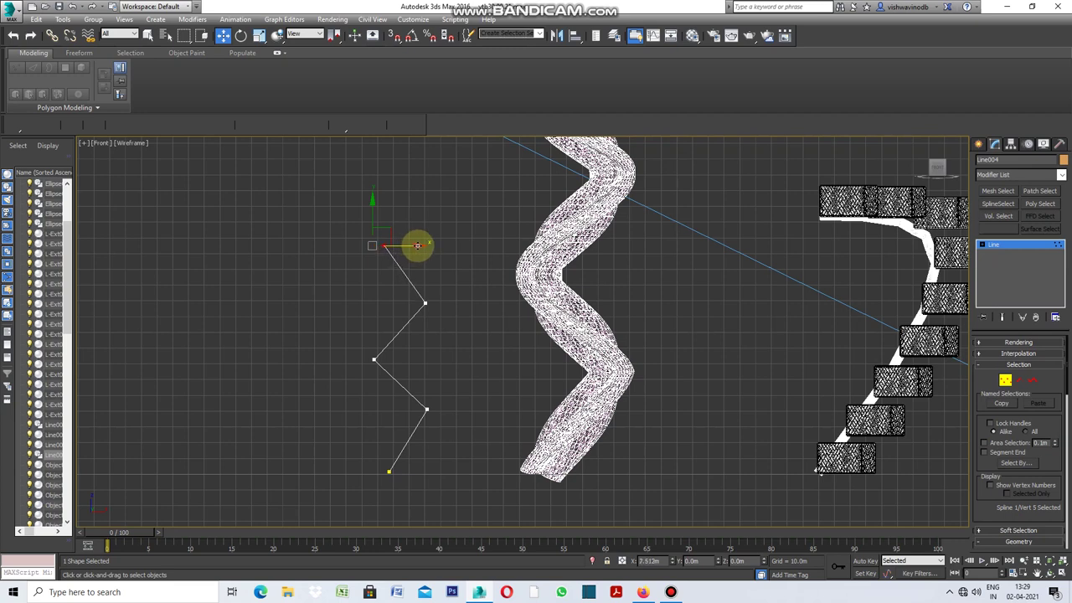
pyautogui.click(460, 455)
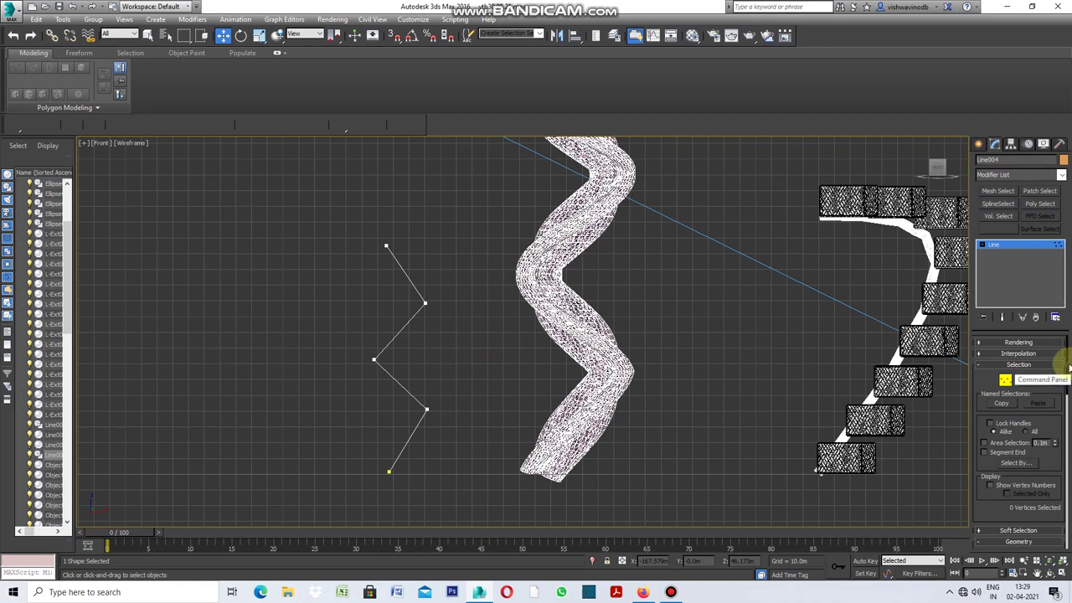
pyautogui.moveTo(1067, 371); pyautogui.dragTo(1069, 463)
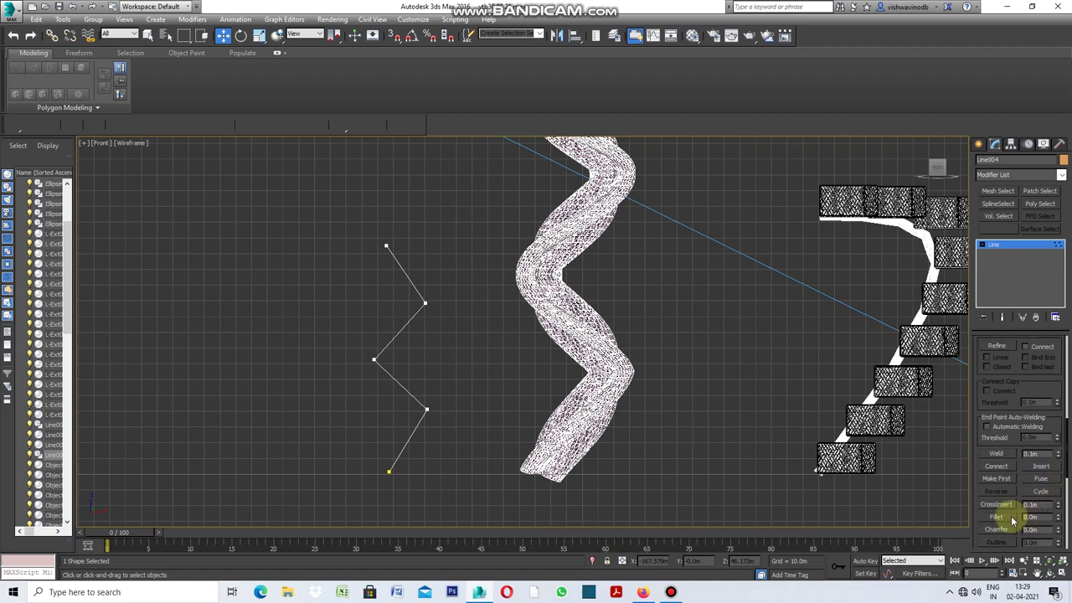
# Step: Fillet Line004's three inner corners by about 11.697m into a smooth wave
pyautogui.click(1009, 521)
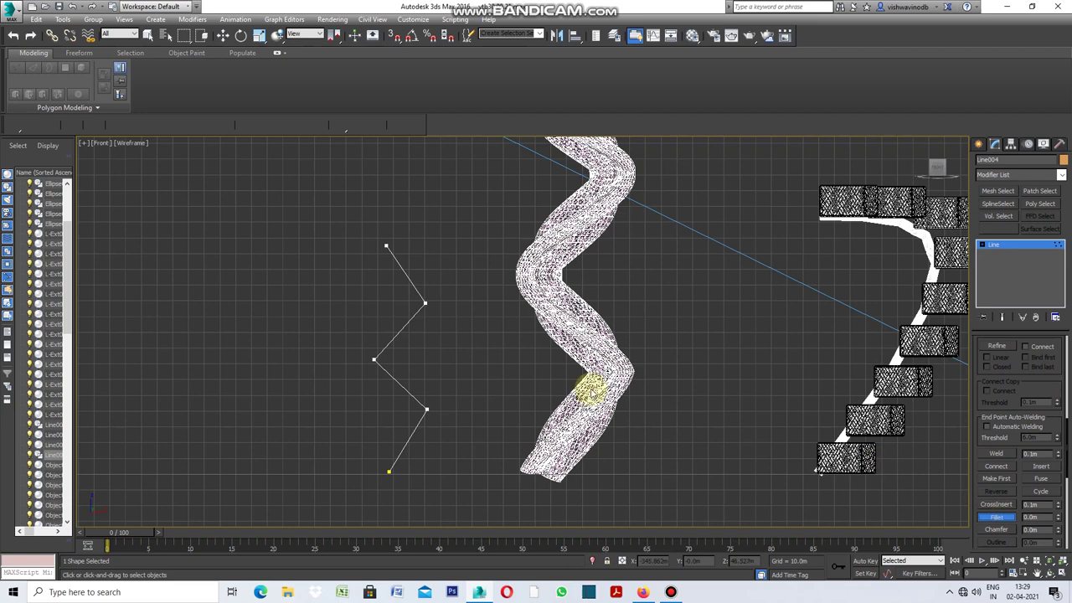
pyautogui.moveTo(454, 285); pyautogui.dragTo(401, 327)
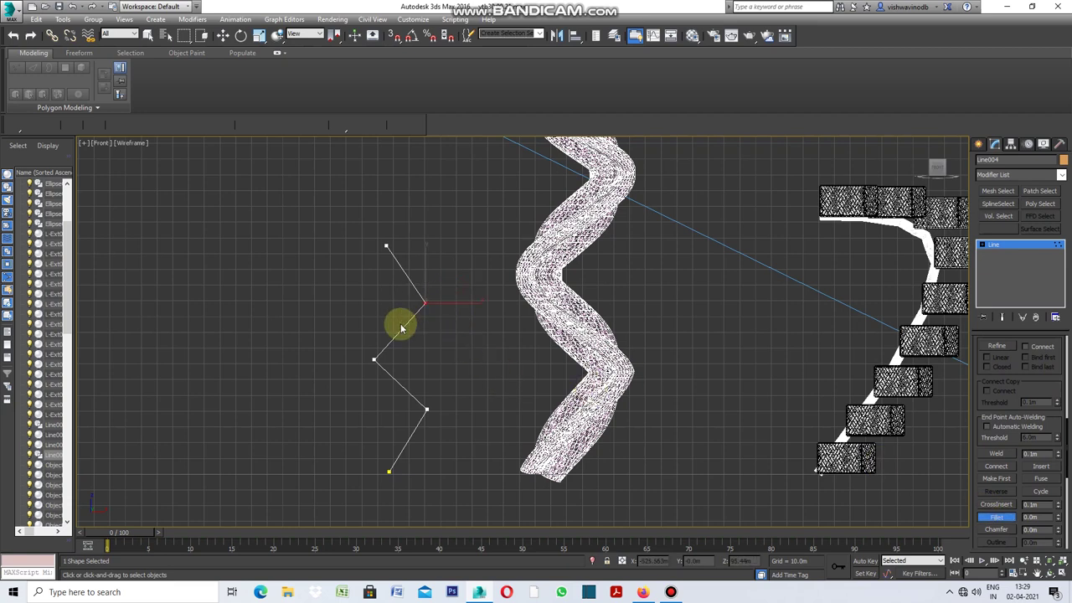
pyautogui.moveTo(479, 279)
pyautogui.mouseDown()
pyautogui.moveTo(386, 431)
pyautogui.moveTo(372, 432)
pyautogui.mouseUp()
pyautogui.moveTo(435, 403); pyautogui.dragTo(460, 390)
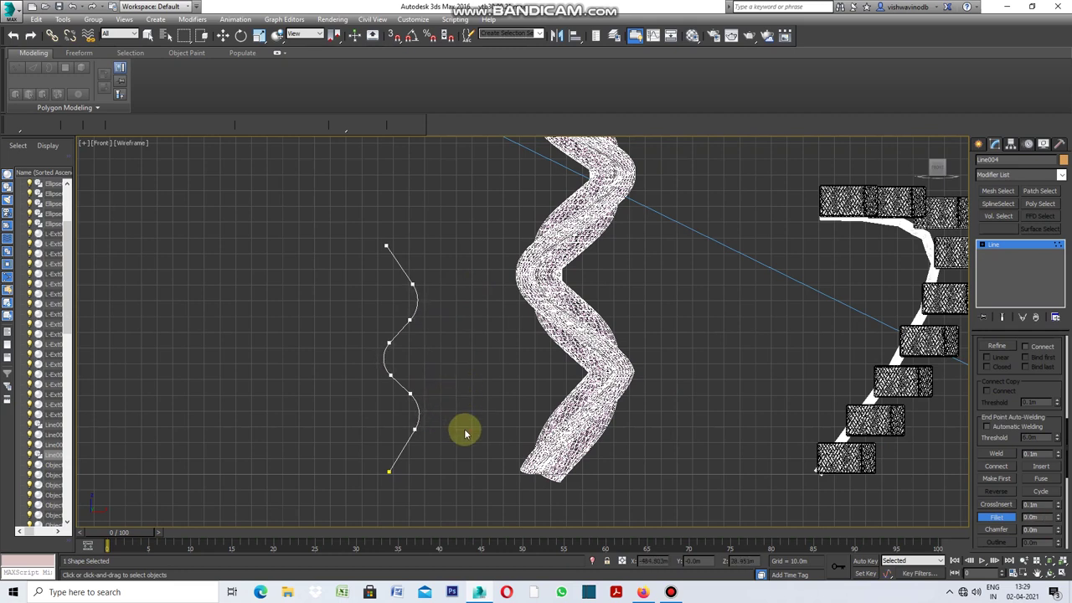
pyautogui.click(978, 144)
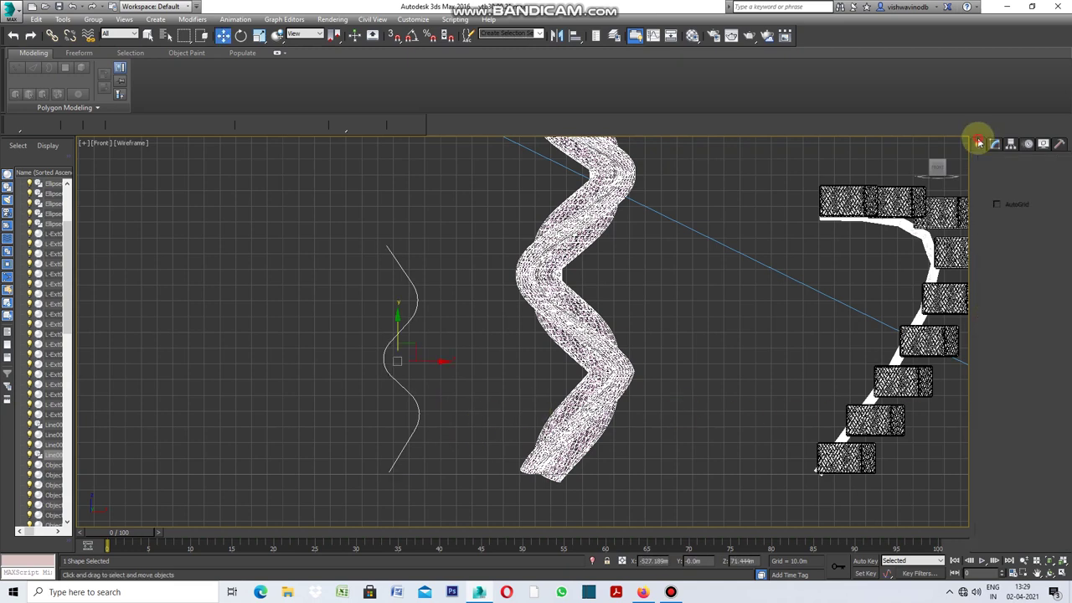
# Step: Reselect Line004 and apply a Sweep modifier, giving it a 6.0m Angle cross-section
pyautogui.click(689, 297)
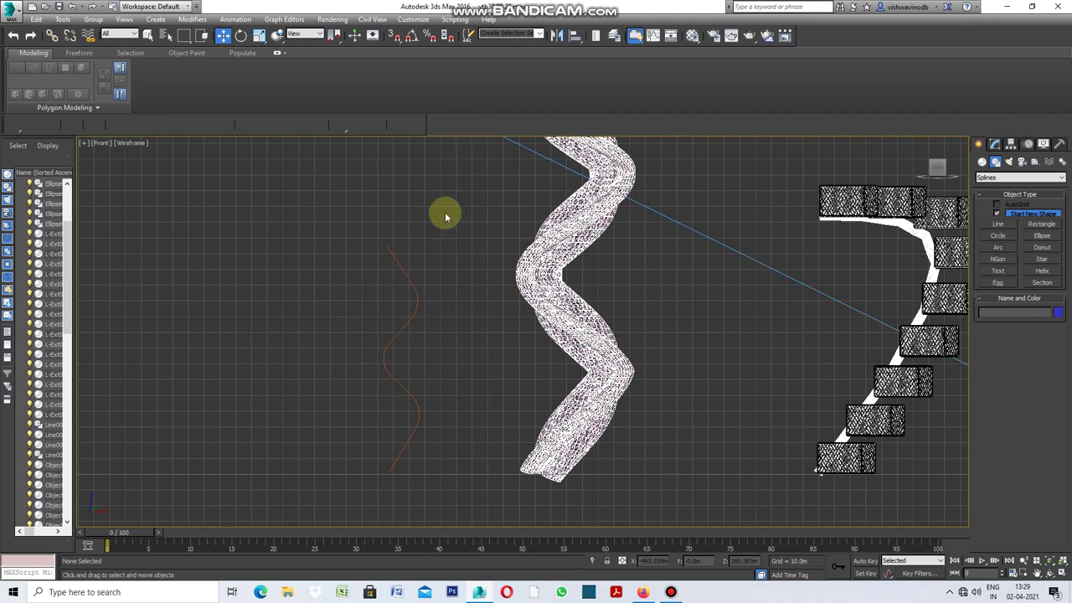
pyautogui.click(417, 303)
pyautogui.click(996, 147)
pyautogui.click(1062, 178)
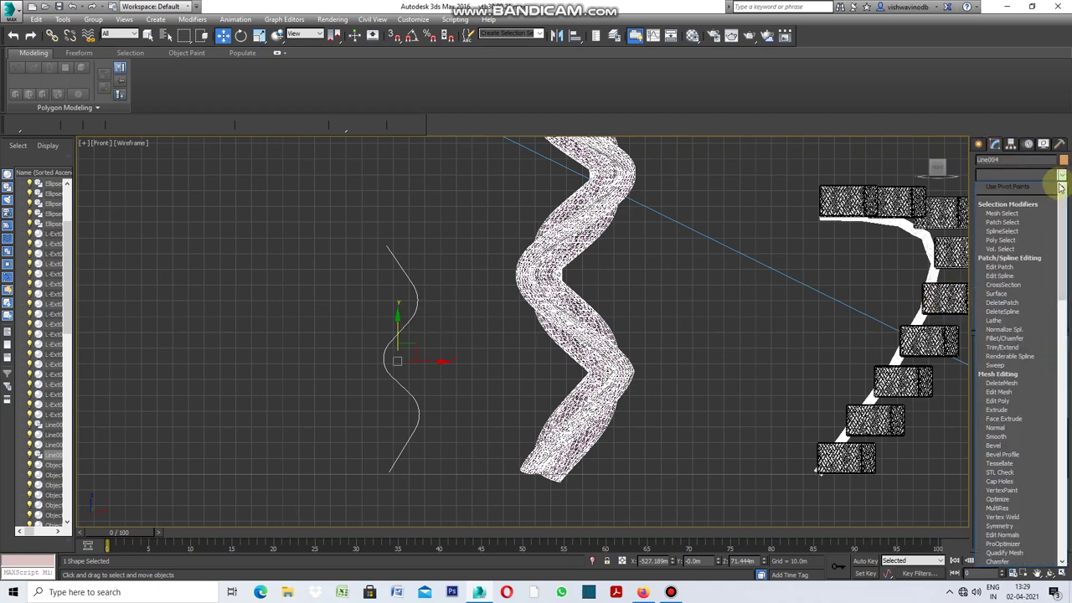
pyautogui.click(1003, 368)
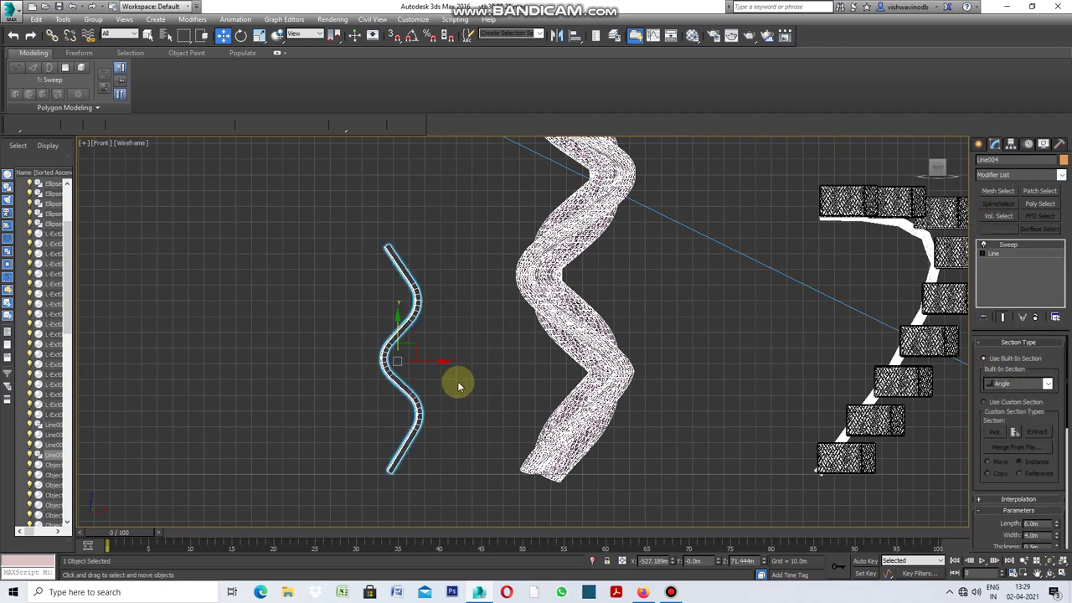
# Step: Restore the four-viewport layout and maximize the Perspective viewport
pyautogui.scroll(2, 424, 382)
pyautogui.scroll(-1, 409, 338)
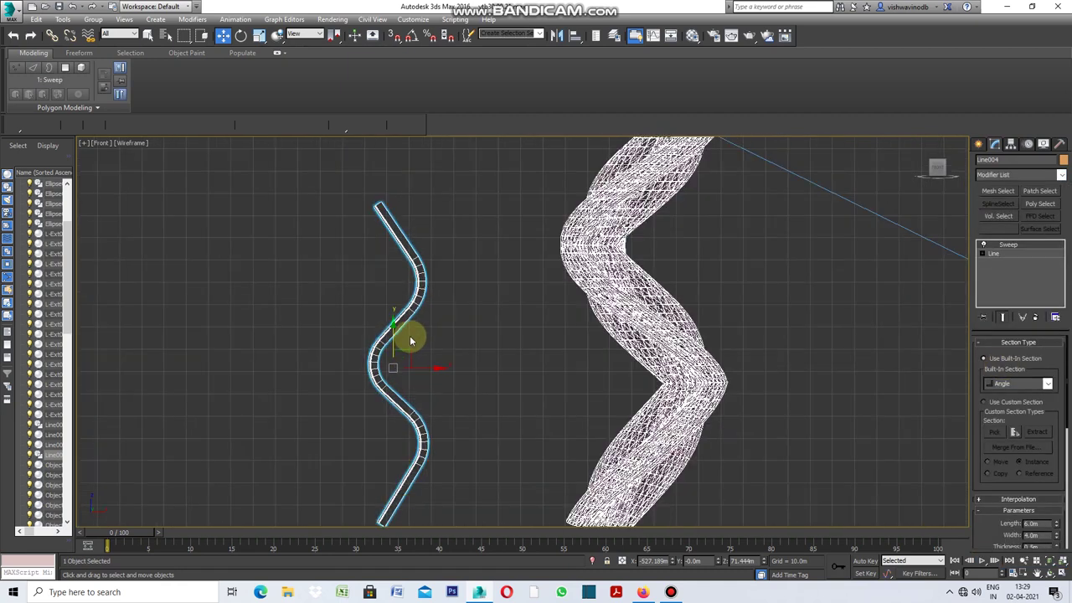
pyautogui.click(85, 144)
pyautogui.click(107, 154)
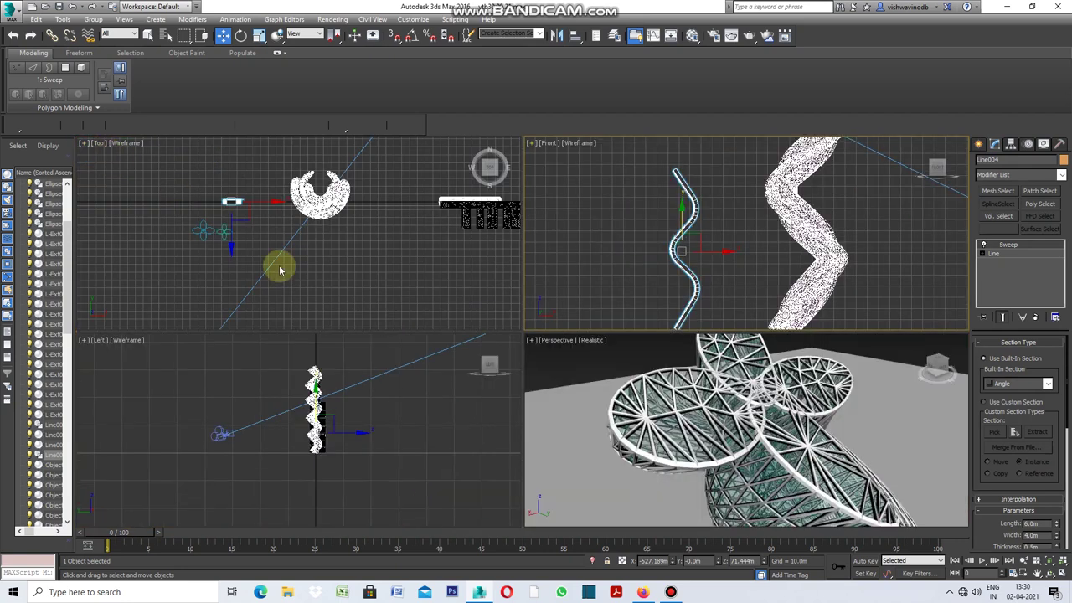
pyautogui.click(534, 344)
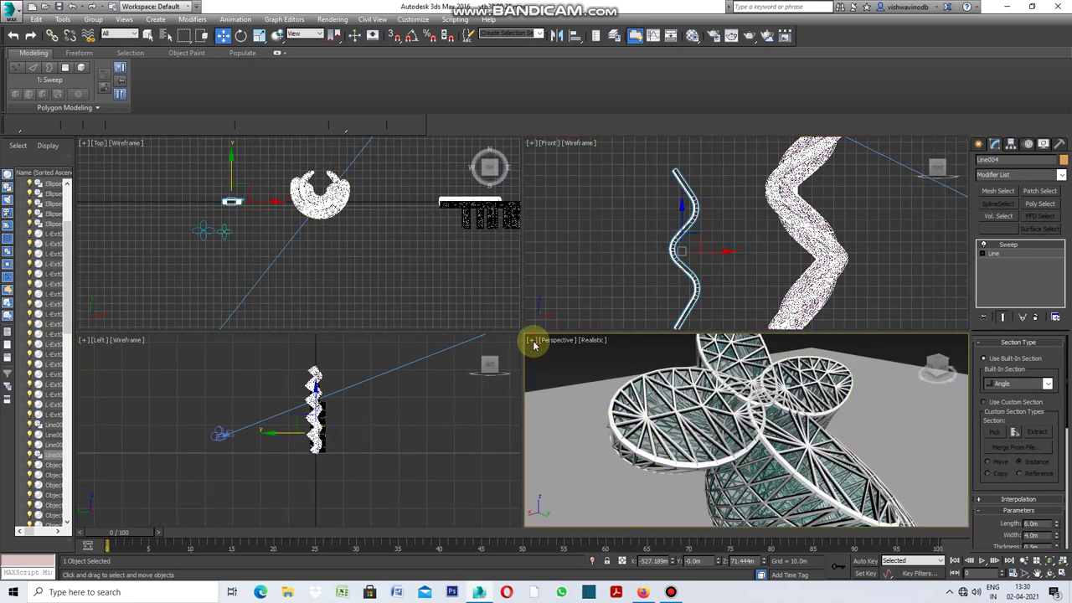
pyautogui.click(533, 346)
pyautogui.click(574, 358)
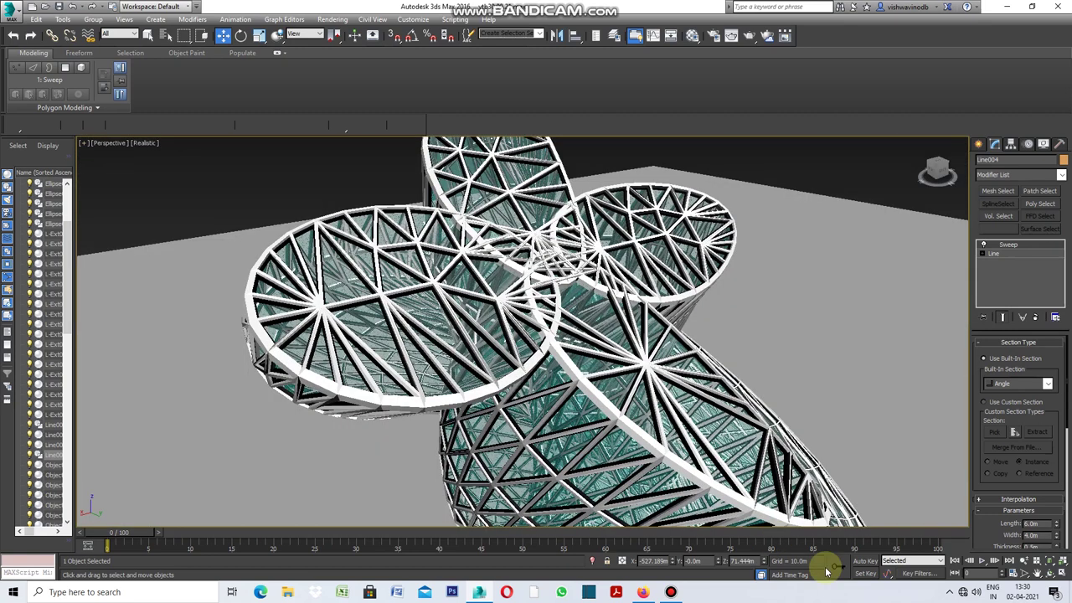
# Step: Pan the perspective view past the lattice tower to the swept wavy beam
pyautogui.click(1037, 574)
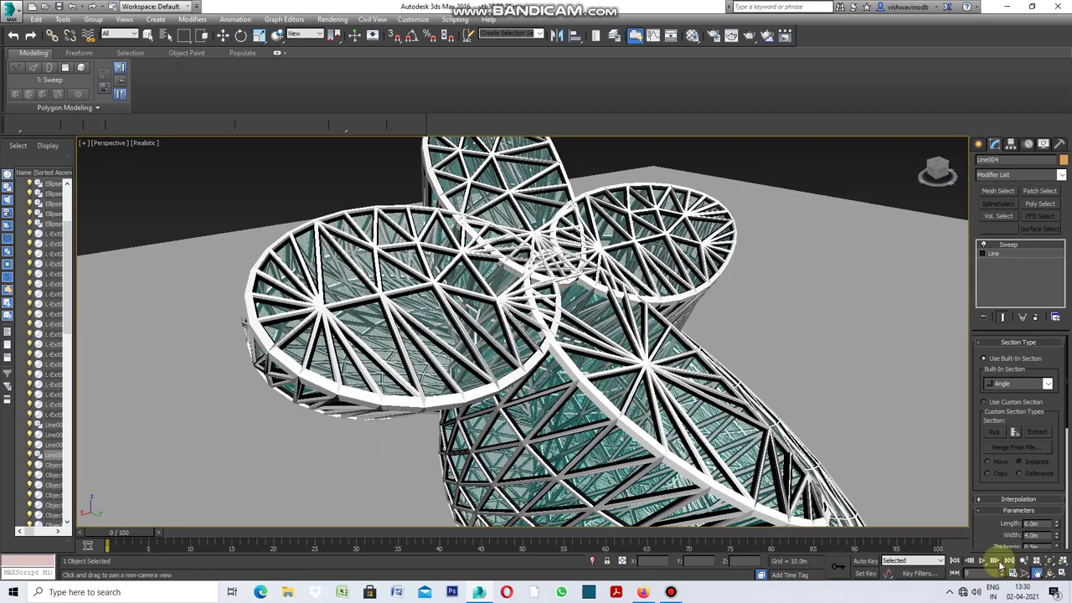
pyautogui.moveTo(764, 463)
pyautogui.mouseDown()
pyautogui.moveTo(644, 461)
pyautogui.moveTo(754, 467)
pyautogui.moveTo(802, 450)
pyautogui.moveTo(847, 407)
pyautogui.moveTo(795, 408)
pyautogui.mouseUp()
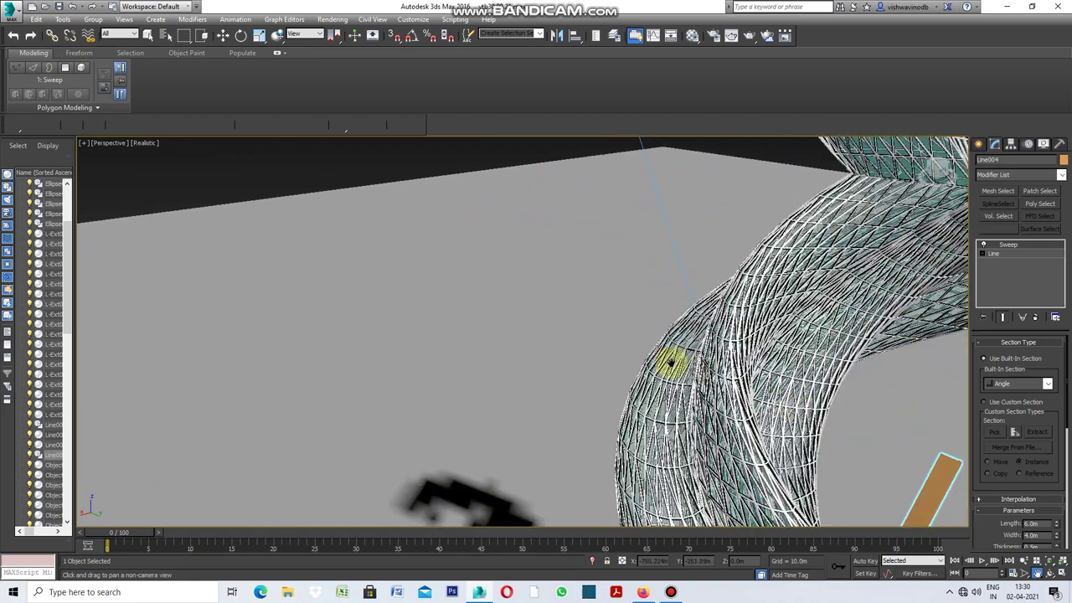
pyautogui.moveTo(718, 421)
pyautogui.mouseDown()
pyautogui.moveTo(697, 366)
pyautogui.moveTo(636, 330)
pyautogui.moveTo(622, 306)
pyautogui.moveTo(627, 271)
pyautogui.moveTo(556, 290)
pyautogui.moveTo(546, 314)
pyautogui.moveTo(553, 301)
pyautogui.mouseUp()
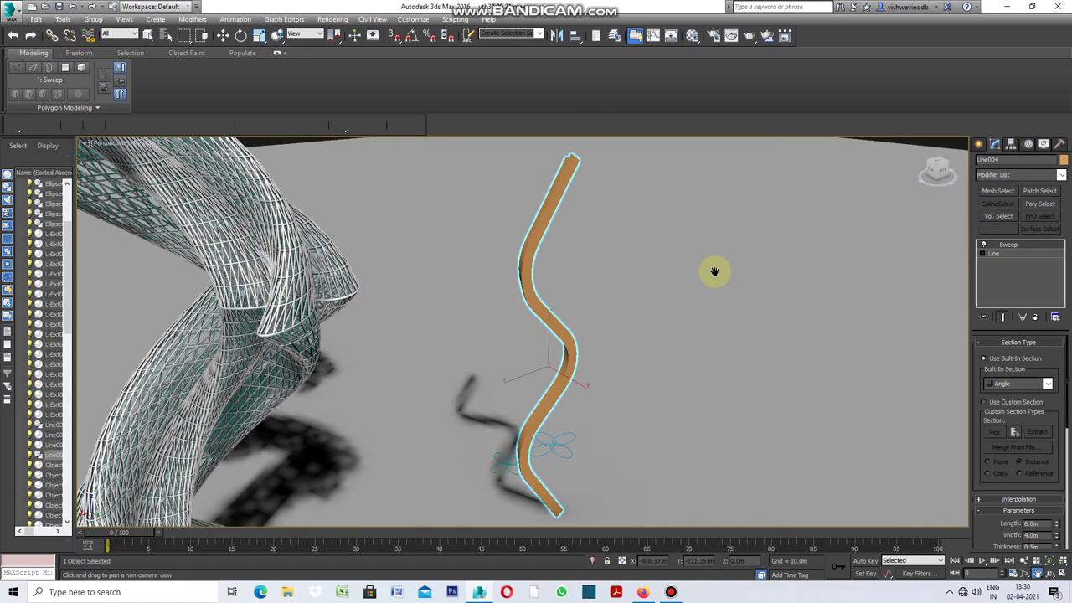
# Step: Give Line004's Sweep a custom section by picking the Ellipse004 petal shape
pyautogui.click(986, 403)
pyautogui.click(993, 432)
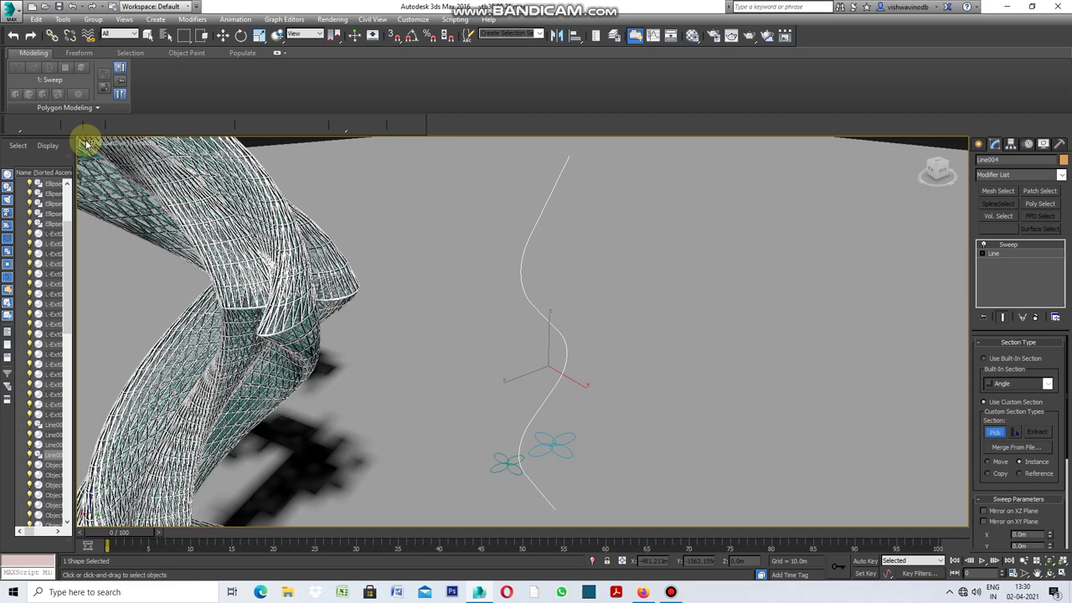
pyautogui.click(570, 453)
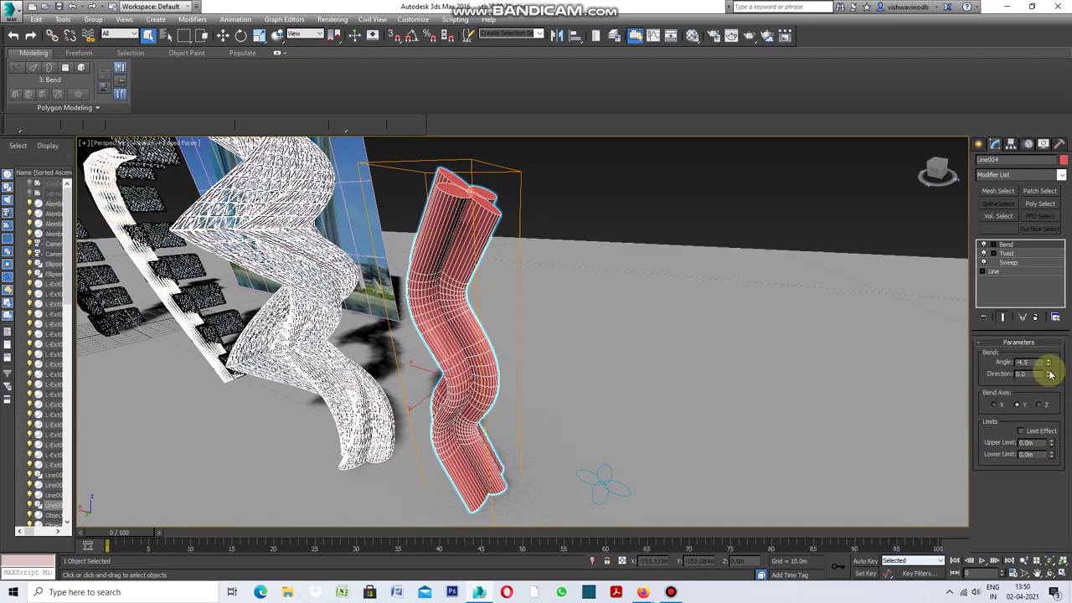
# Step: Try a strong bend on the X axis, pushing the Bend angle up to 137
pyautogui.moveTo(1048, 362)
pyautogui.mouseDown()
pyautogui.moveTo(1020, 253)
pyautogui.moveTo(1044, 417)
pyautogui.mouseUp()
pyautogui.click(996, 405)
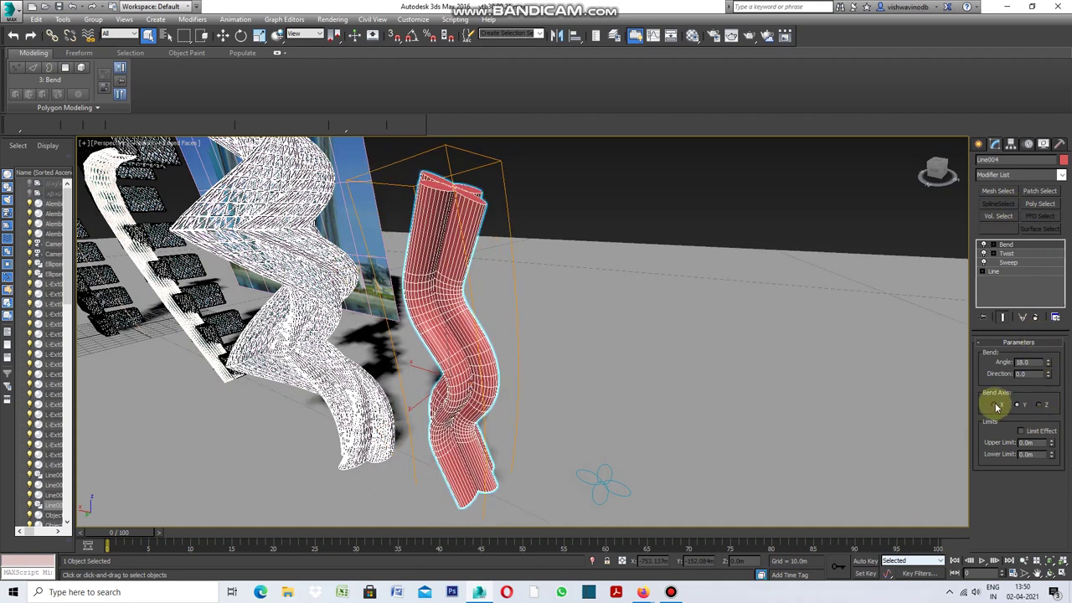
pyautogui.click(1047, 367)
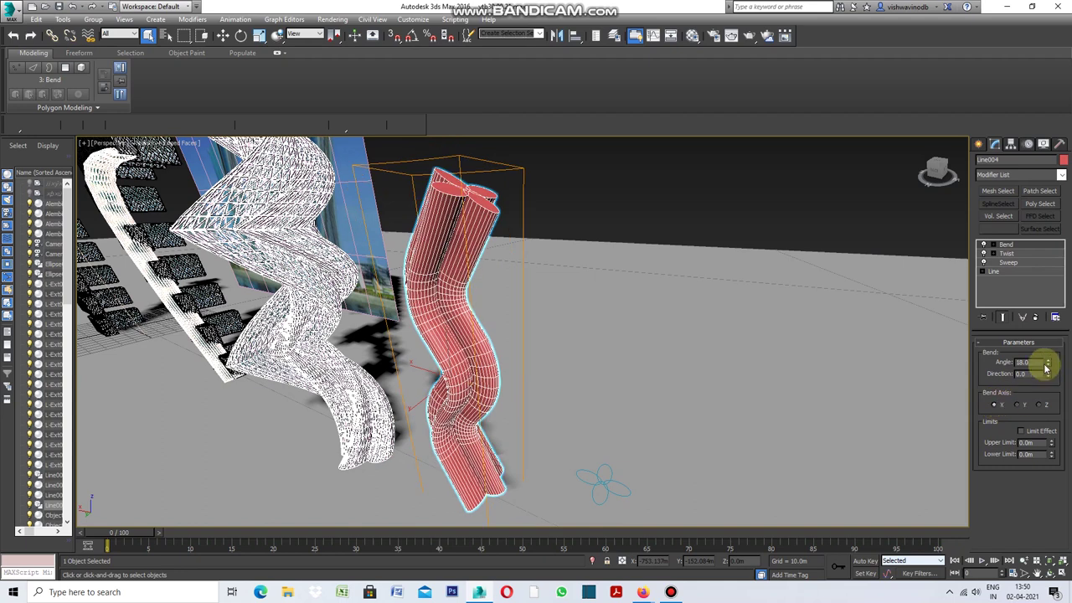
pyautogui.moveTo(1047, 366)
pyautogui.mouseDown()
pyautogui.moveTo(1028, 163)
pyautogui.moveTo(995, 36)
pyautogui.moveTo(1029, 379)
pyautogui.mouseUp()
pyautogui.moveTo(985, 259)
pyautogui.mouseDown()
pyautogui.moveTo(981, 115)
pyautogui.moveTo(991, 229)
pyautogui.moveTo(1049, 332)
pyautogui.mouseUp()
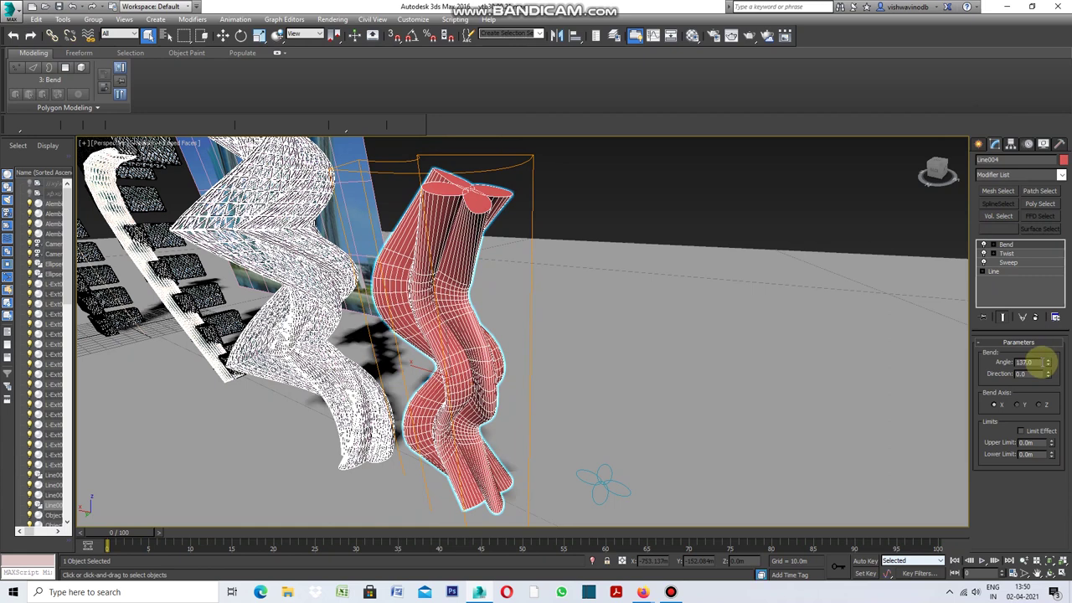
# Step: Test the Y axis, then switch the bend to Z and sweep the angle up to 406 and back down
pyautogui.click(1018, 407)
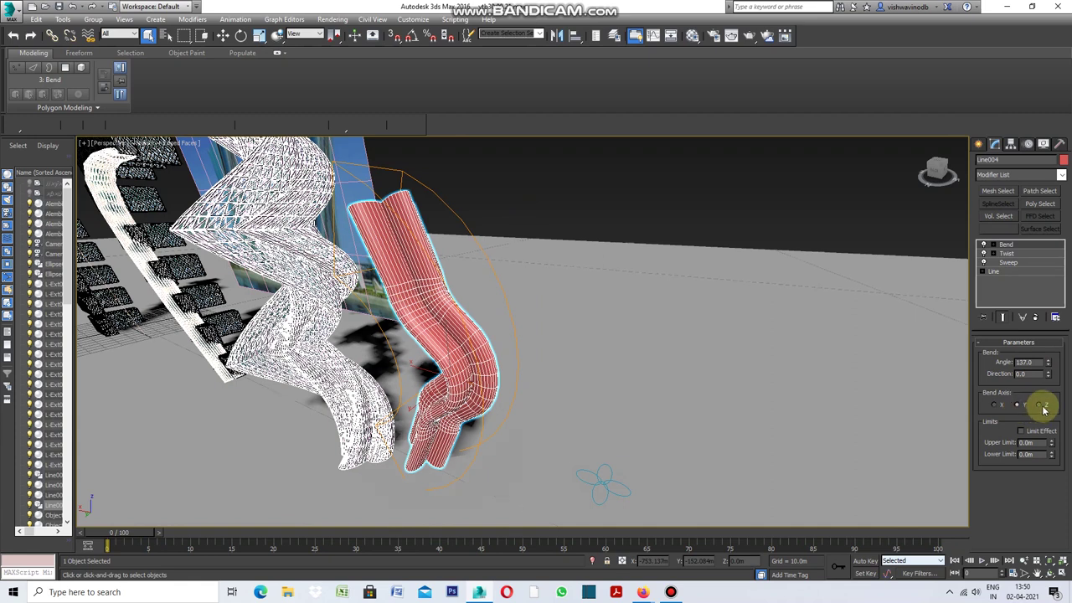
pyautogui.click(1043, 407)
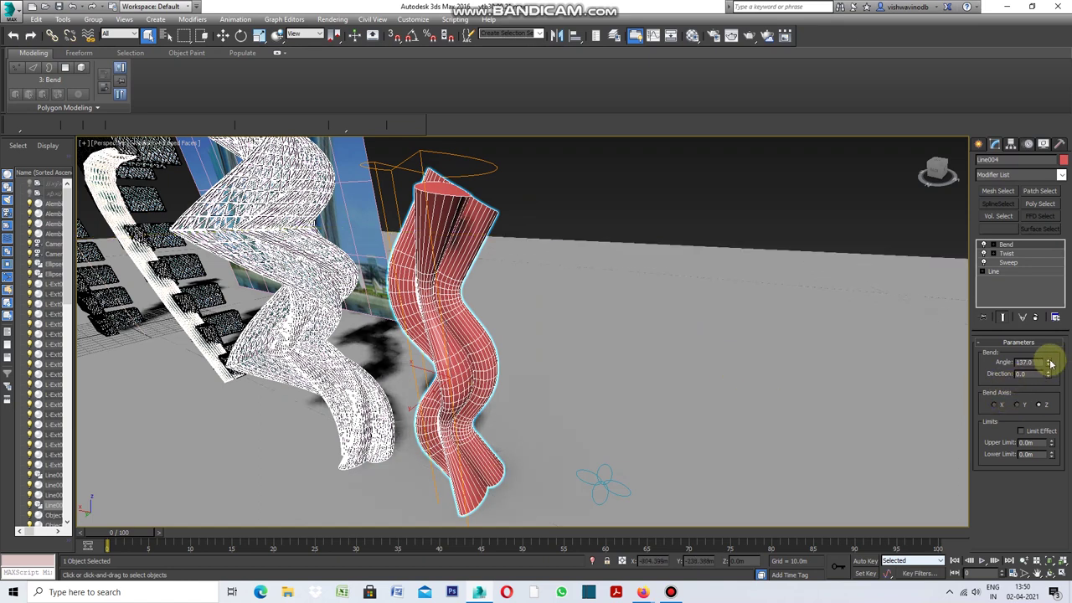
pyautogui.moveTo(1051, 362); pyautogui.dragTo(992, 39)
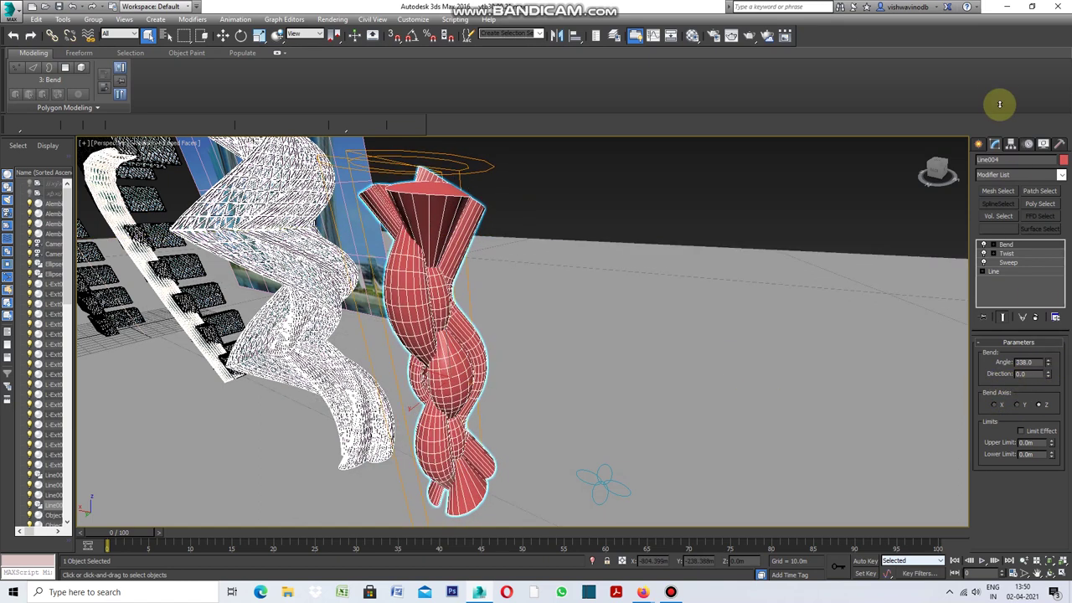
pyautogui.moveTo(992, 40)
pyautogui.mouseDown()
pyautogui.moveTo(1000, 442)
pyautogui.moveTo(963, 532)
pyautogui.mouseUp()
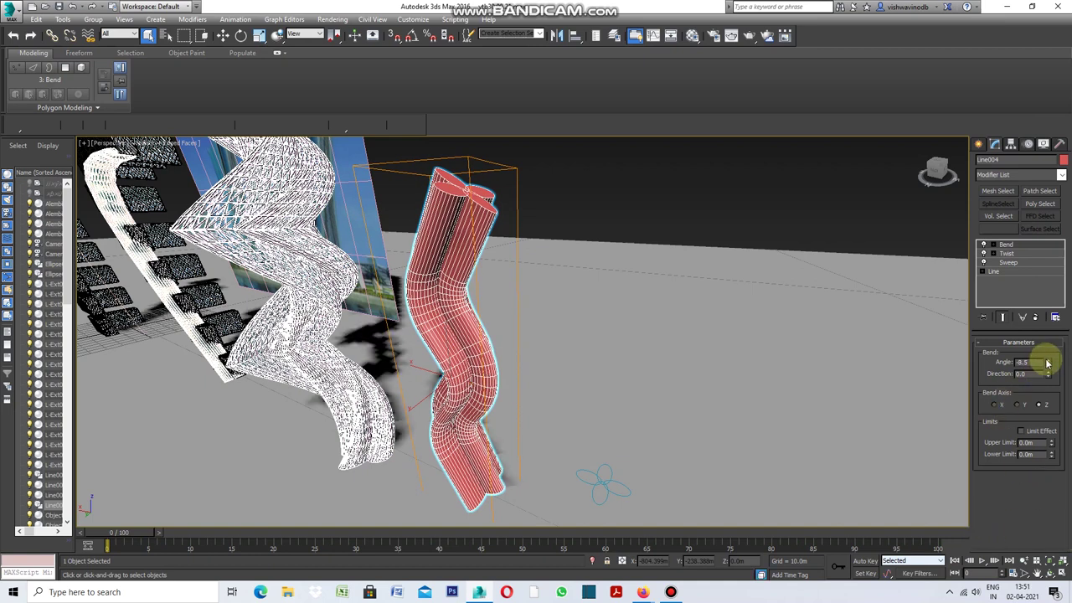
# Step: Set the Bend angle to 45 on the Y axis and orbit to inspect the curved tube
pyautogui.moveTo(1047, 366)
pyautogui.mouseDown()
pyautogui.moveTo(1000, 59)
pyautogui.moveTo(998, 253)
pyautogui.moveTo(985, 348)
pyautogui.moveTo(947, 453)
pyautogui.moveTo(890, 489)
pyautogui.moveTo(734, 524)
pyautogui.moveTo(651, 528)
pyautogui.moveTo(790, 462)
pyautogui.moveTo(912, 313)
pyautogui.moveTo(931, 271)
pyautogui.moveTo(945, 282)
pyautogui.mouseUp()
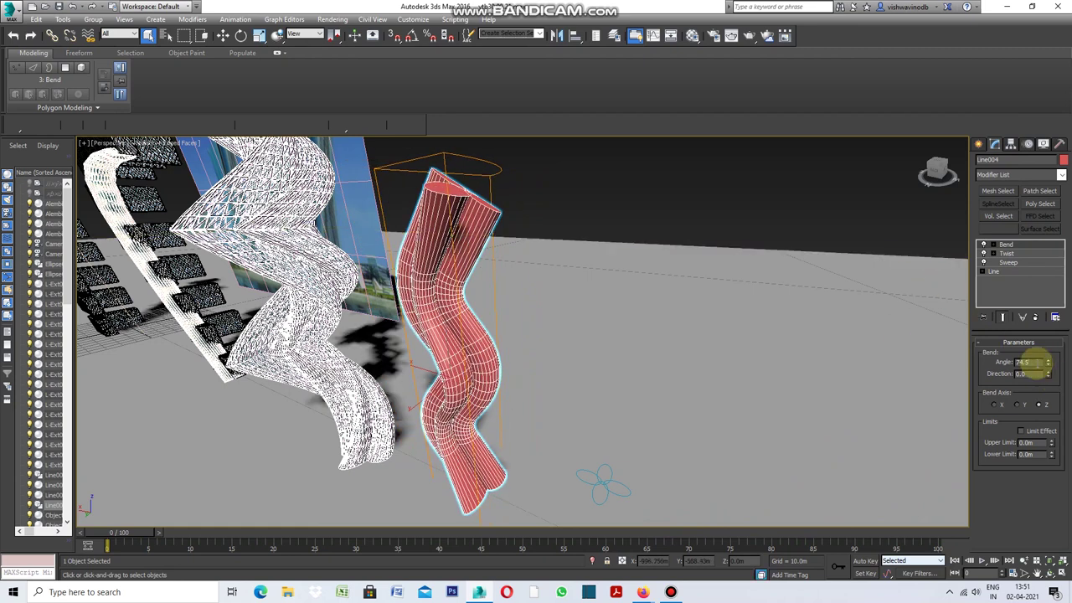
pyautogui.moveTo(1037, 363); pyautogui.dragTo(1036, 363)
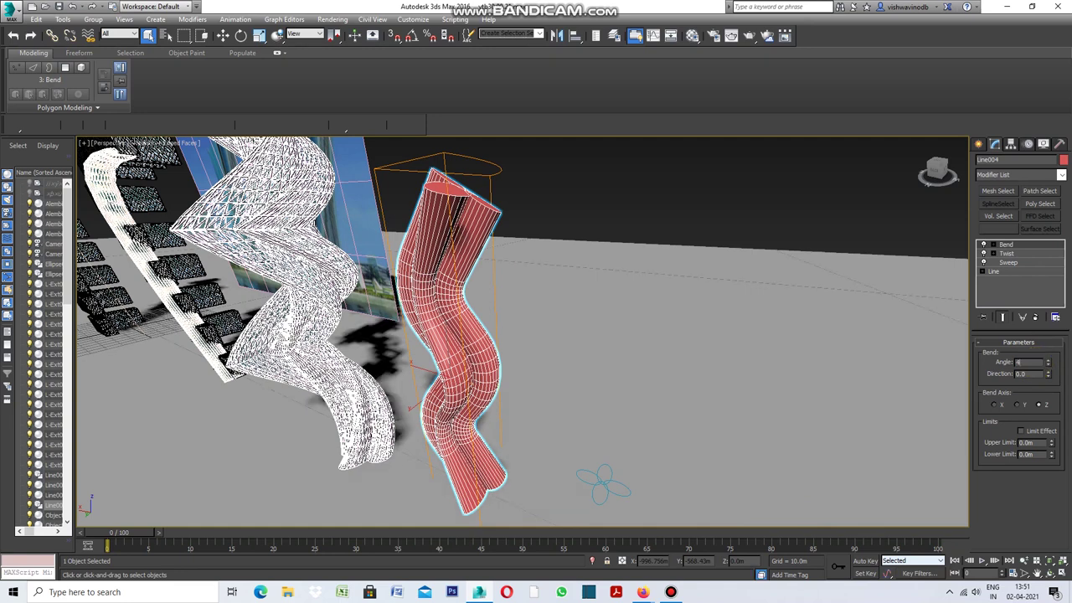
pyautogui.write('5')
pyautogui.press('Return')
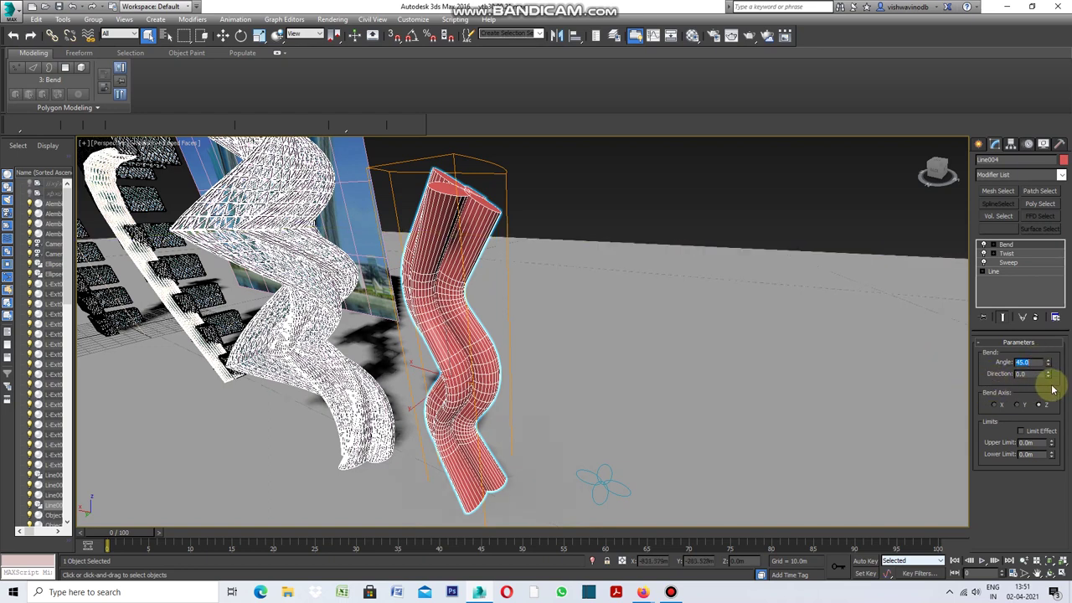
pyautogui.click(1019, 406)
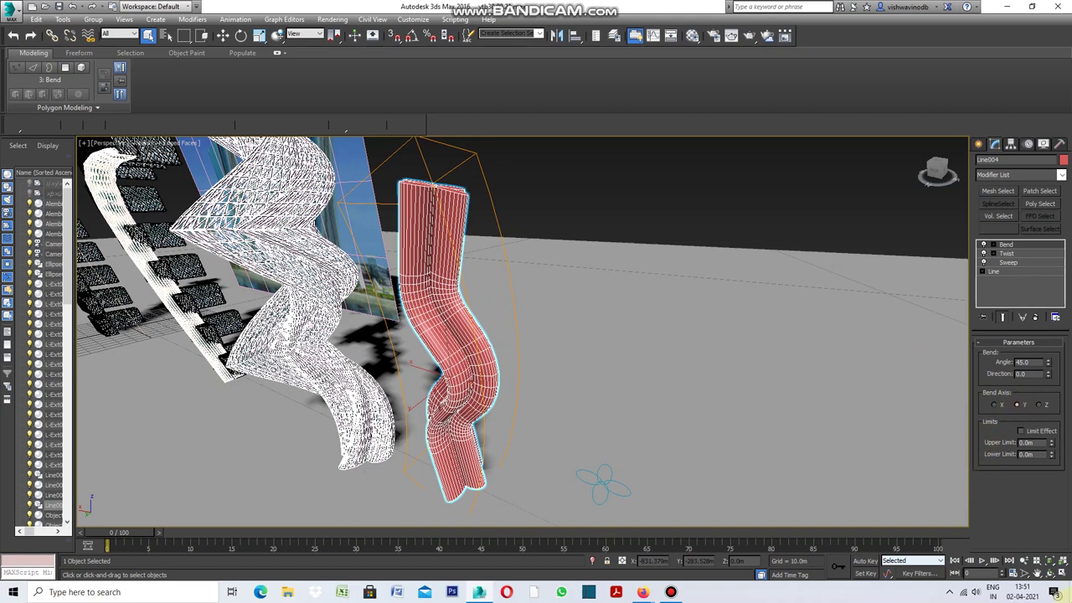
pyautogui.click(1049, 572)
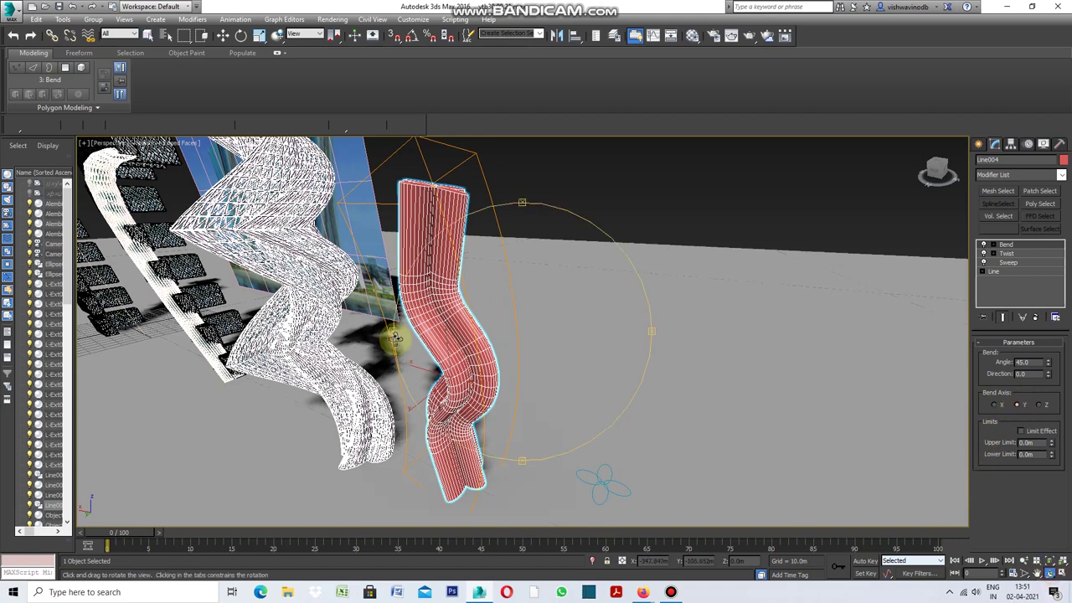
pyautogui.moveTo(392, 335)
pyautogui.mouseDown()
pyautogui.moveTo(471, 351)
pyautogui.moveTo(495, 337)
pyautogui.moveTo(415, 347)
pyautogui.mouseUp()
pyautogui.moveTo(645, 335)
pyautogui.mouseDown()
pyautogui.moveTo(556, 344)
pyautogui.moveTo(665, 337)
pyautogui.mouseUp()
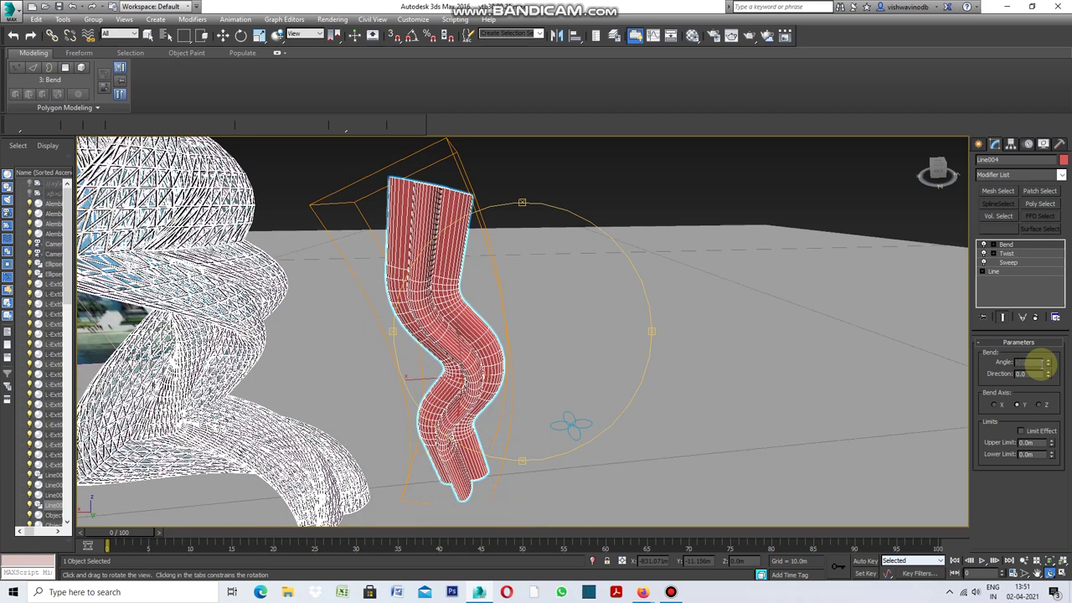
pyautogui.write('90')
# Step: Change the Bend angle from 90 to 30 on the Z axis, viewing the tower from above
pyautogui.press('Return')
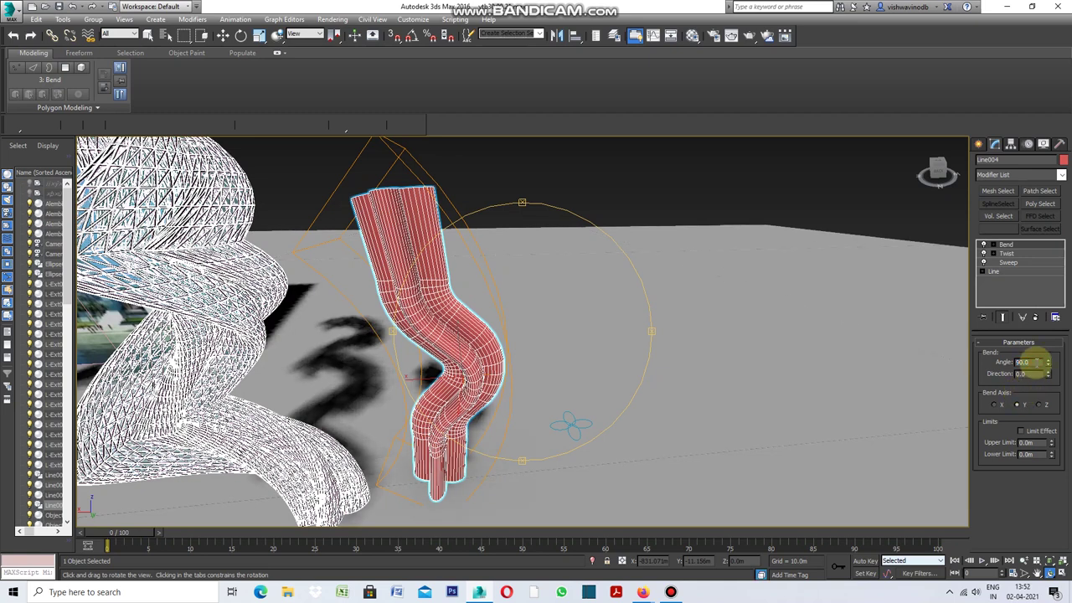
pyautogui.click(1037, 362)
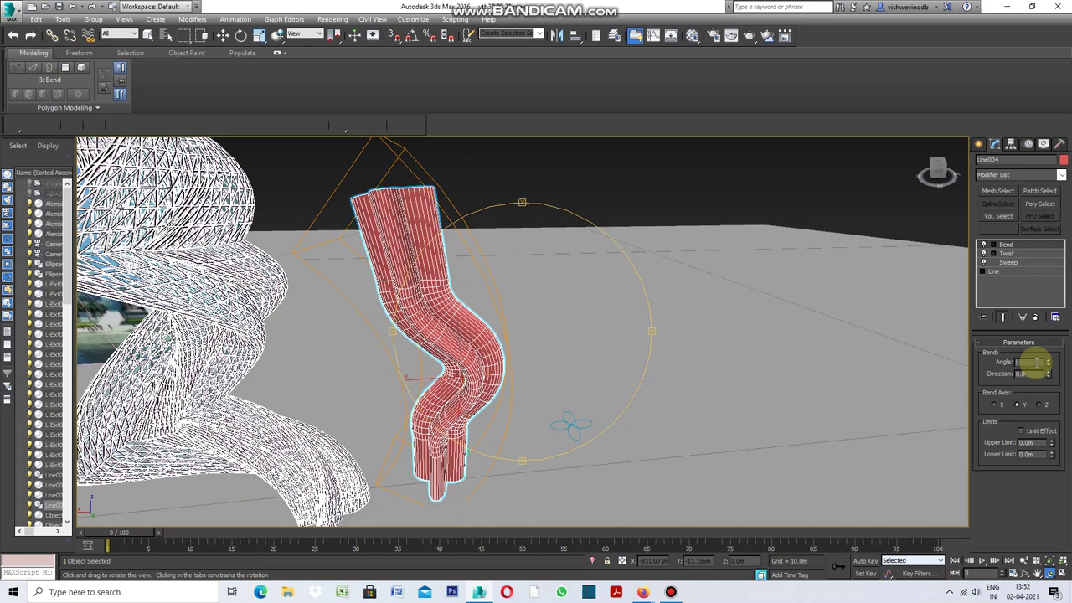
pyautogui.write('30')
pyautogui.press('Return')
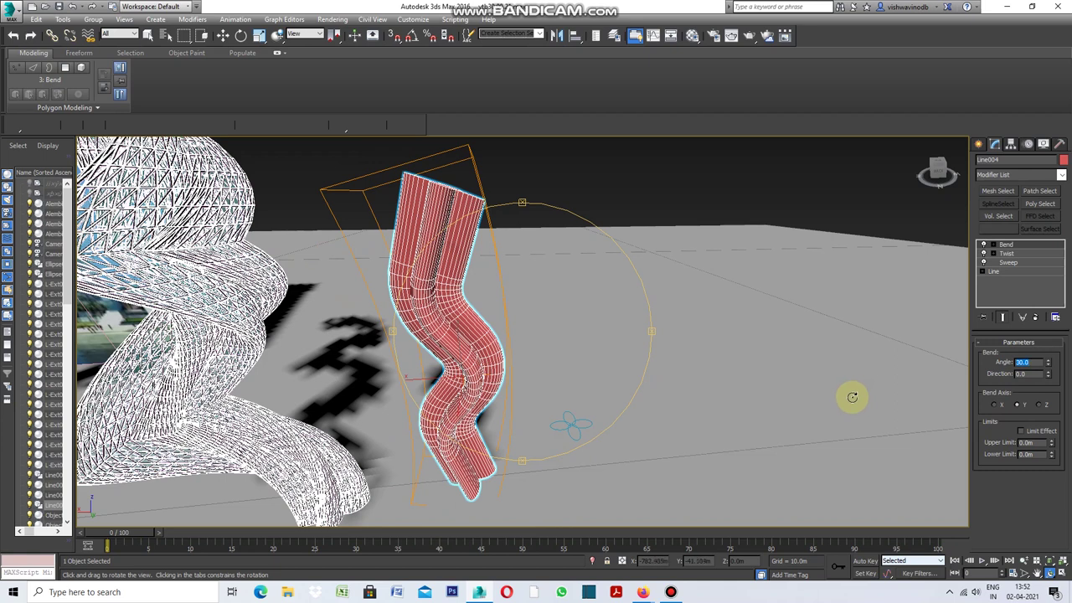
pyautogui.click(1040, 406)
pyautogui.moveTo(647, 334)
pyautogui.mouseDown()
pyautogui.moveTo(576, 351)
pyautogui.moveTo(653, 322)
pyautogui.mouseUp()
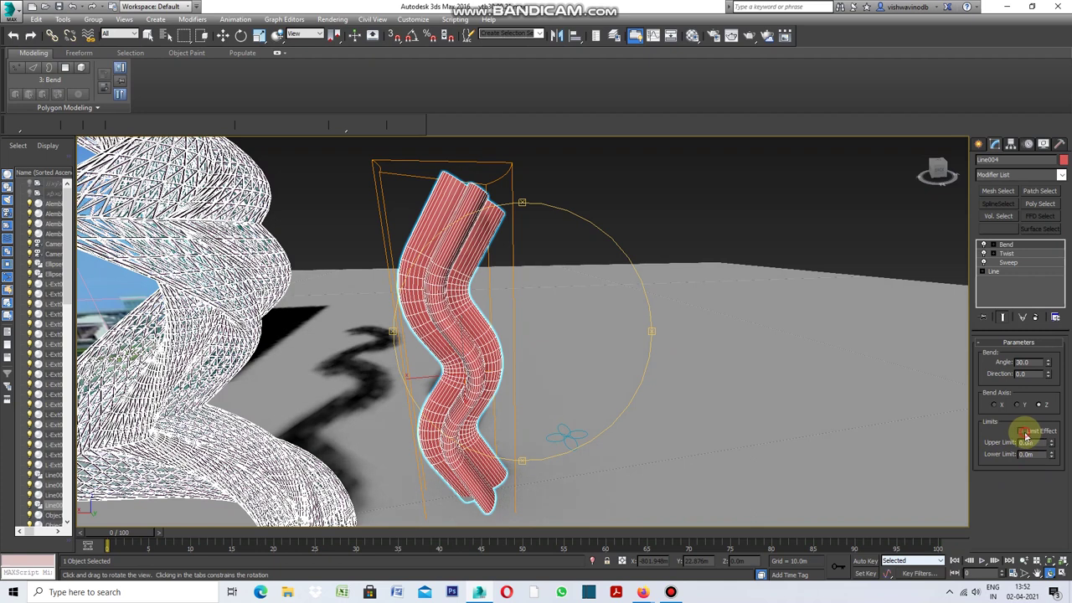
# Step: Enable Limit Effect on the Bend with an upper limit of 50m
pyautogui.click(1023, 432)
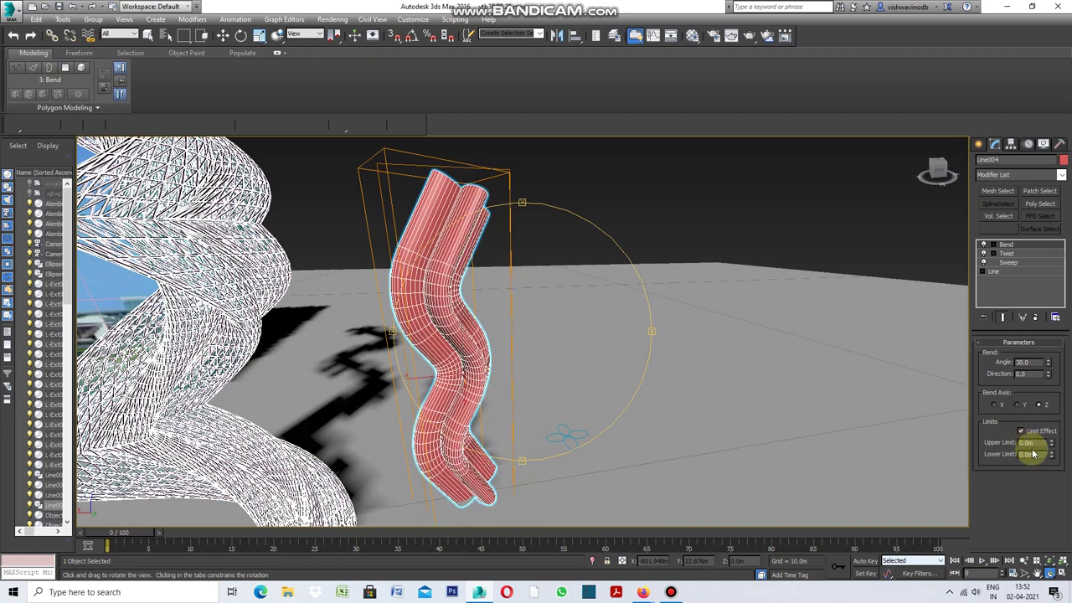
pyautogui.moveTo(1053, 447)
pyautogui.mouseDown()
pyautogui.moveTo(963, 122)
pyautogui.moveTo(893, 170)
pyautogui.moveTo(854, 411)
pyautogui.moveTo(879, 427)
pyautogui.moveTo(899, 179)
pyautogui.mouseUp()
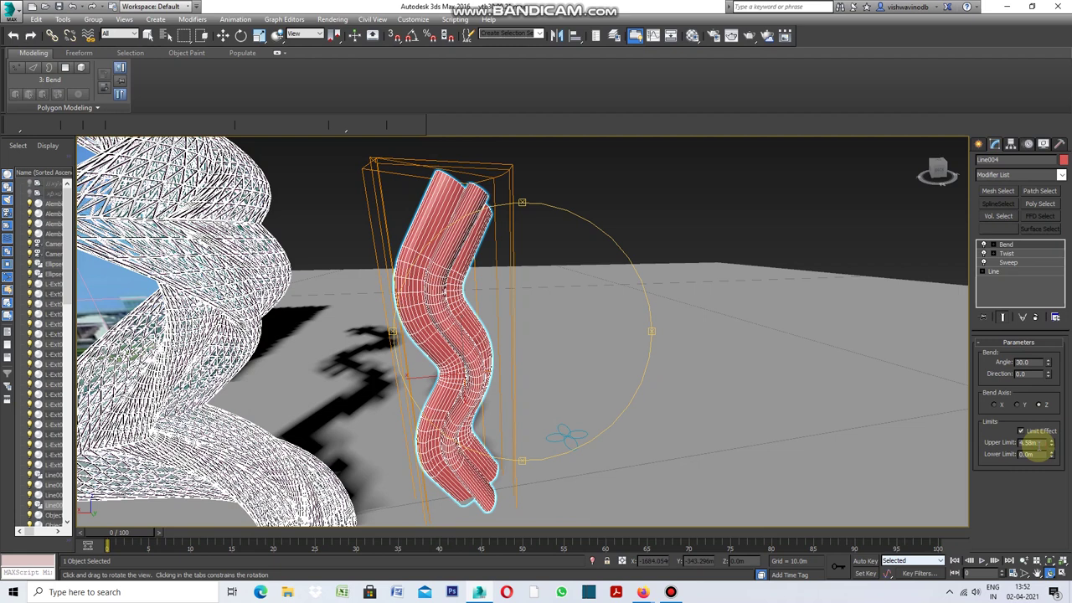
pyautogui.click(1038, 450)
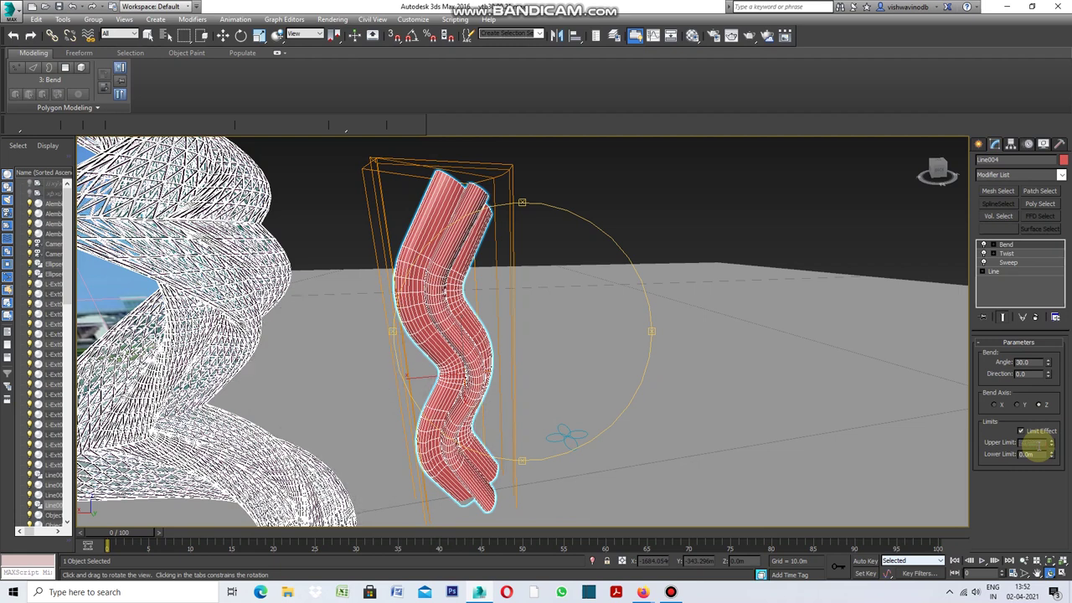
pyautogui.write('50')
pyautogui.press('Return')
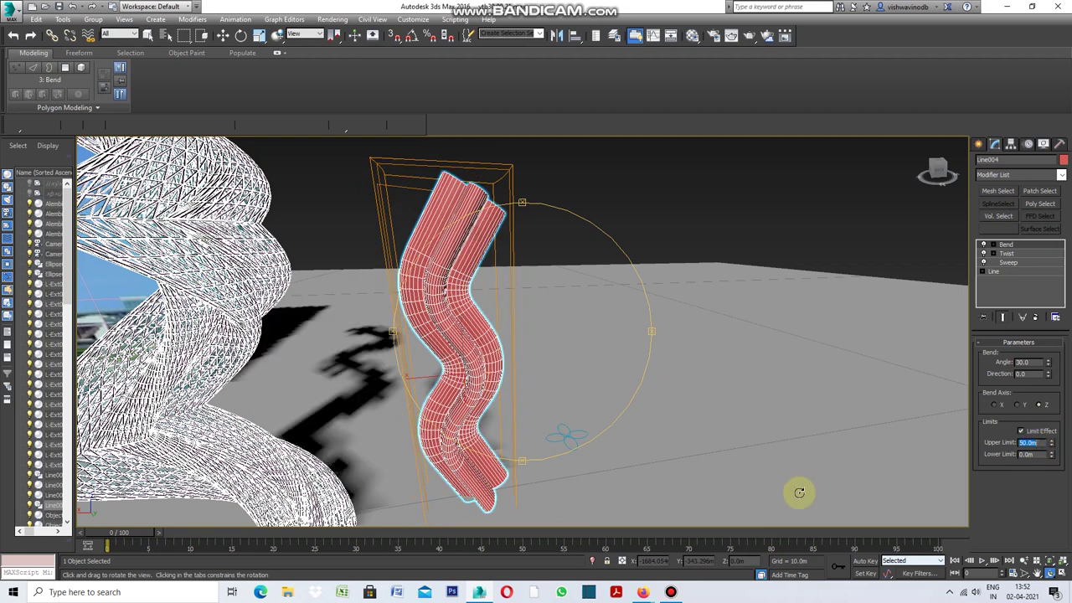
pyautogui.moveTo(640, 335)
pyautogui.mouseDown()
pyautogui.moveTo(626, 347)
pyautogui.moveTo(639, 344)
pyautogui.mouseUp()
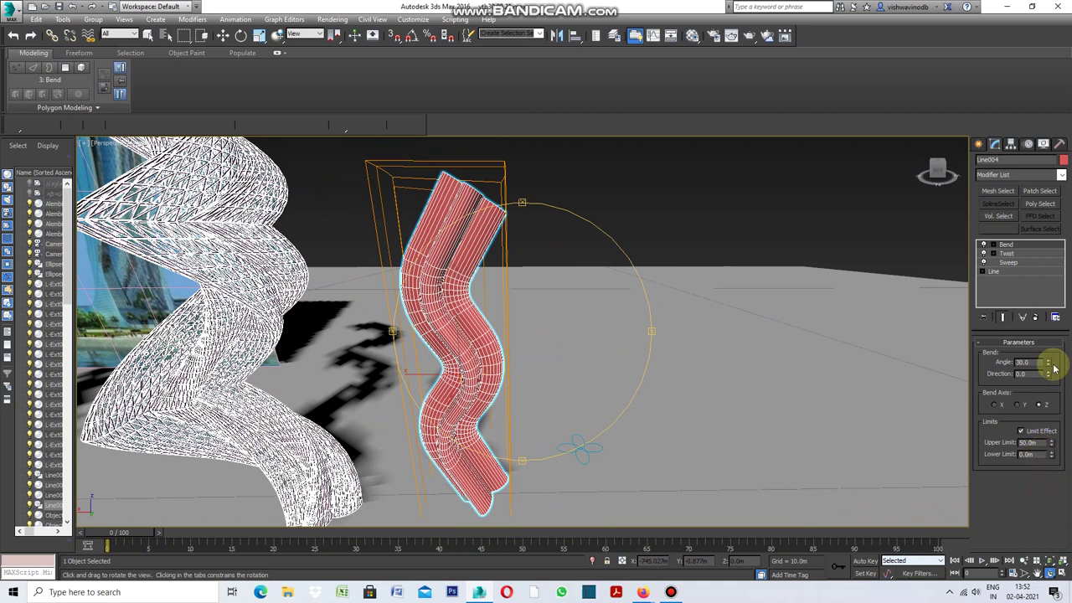
# Step: Switch the bend to the Y axis, turn the limits off, and set the angle to 35
pyautogui.click(1016, 405)
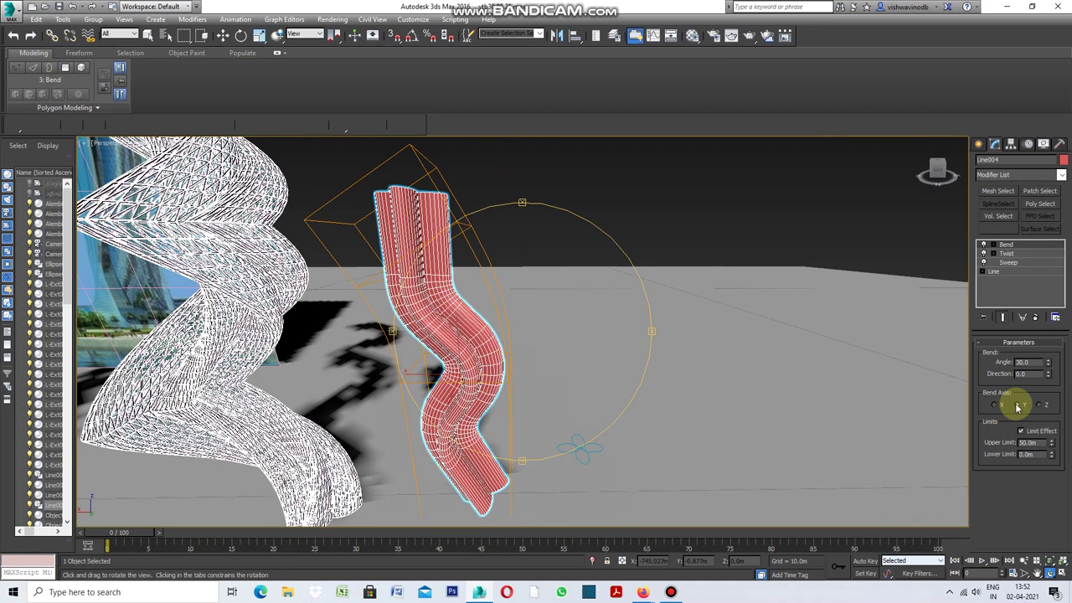
pyautogui.moveTo(1049, 367)
pyautogui.mouseDown()
pyautogui.moveTo(999, 239)
pyautogui.moveTo(909, 177)
pyautogui.moveTo(1018, 375)
pyautogui.mouseUp()
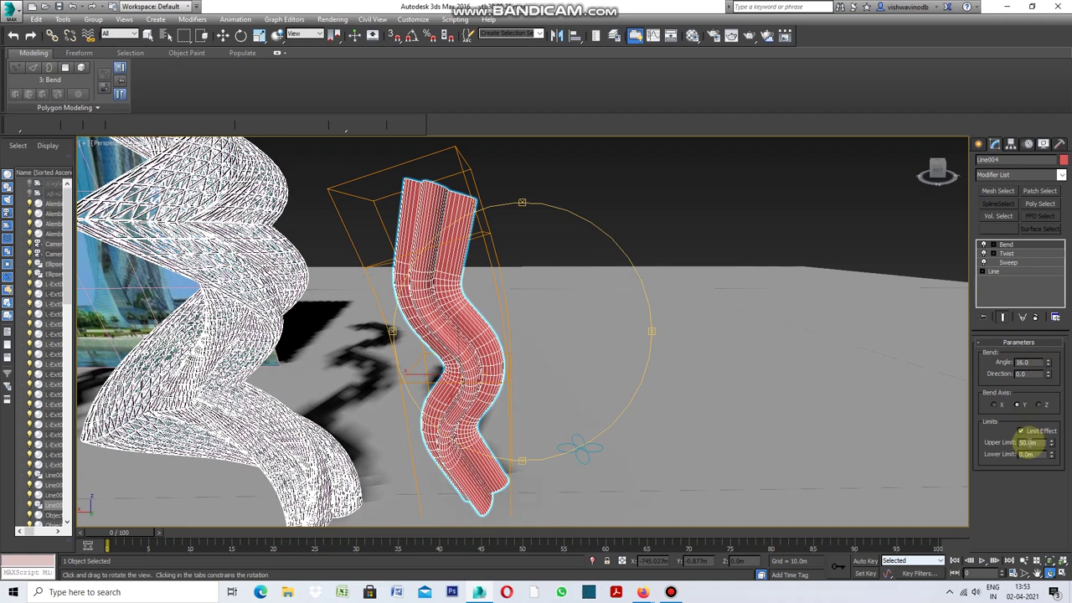
pyautogui.click(1021, 432)
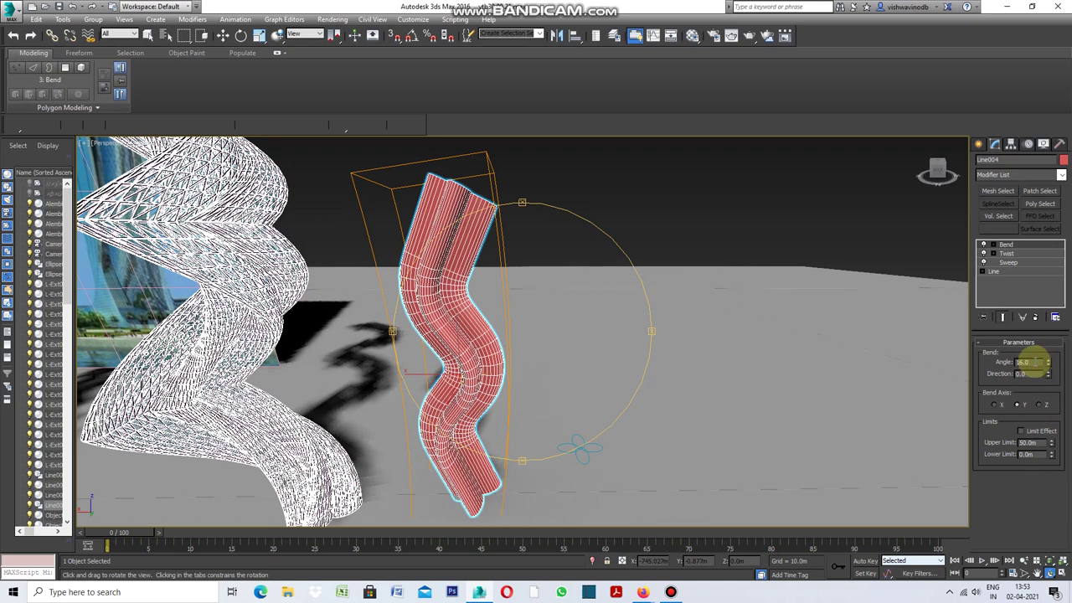
pyautogui.write('16')
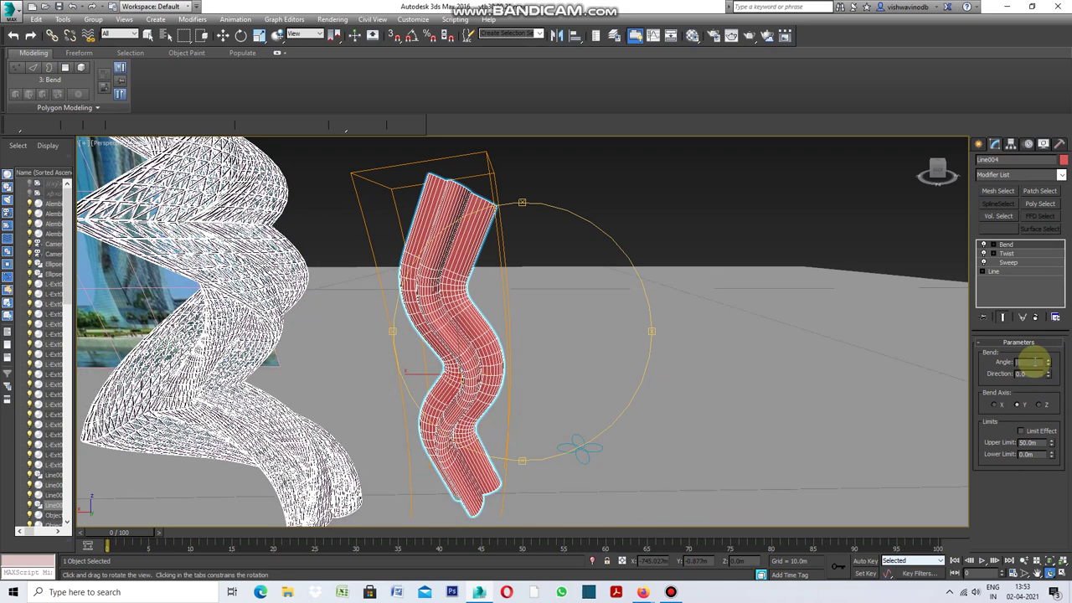
pyautogui.write('20')
pyautogui.press('Return')
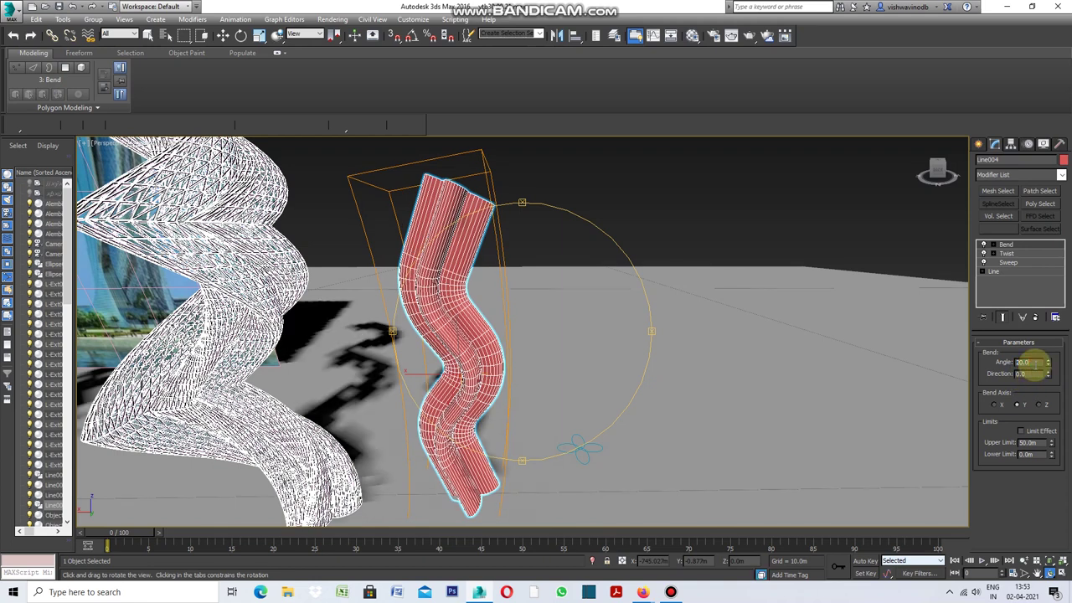
pyautogui.write('2')
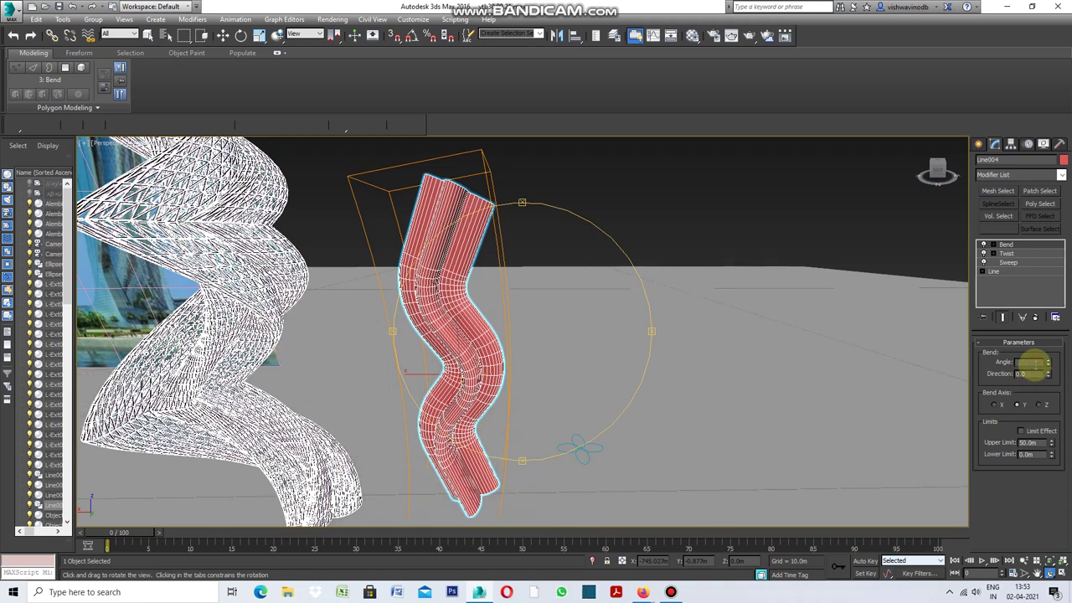
pyautogui.write('5')
pyautogui.press('Return')
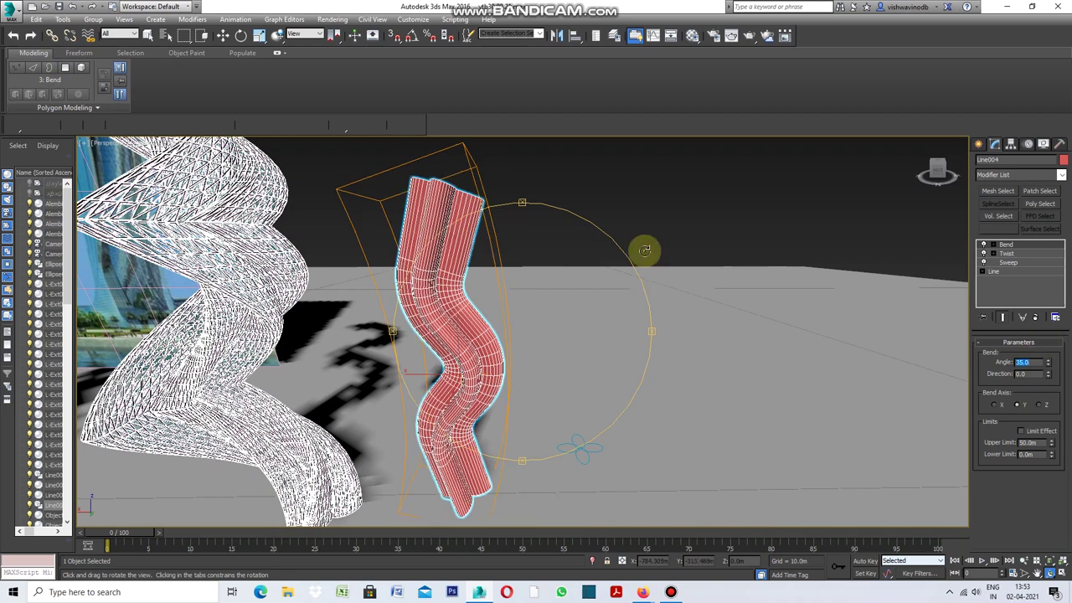
pyautogui.moveTo(654, 335)
pyautogui.mouseDown()
pyautogui.moveTo(634, 371)
pyautogui.moveTo(608, 364)
pyautogui.moveTo(608, 343)
pyautogui.moveTo(642, 348)
pyautogui.mouseUp()
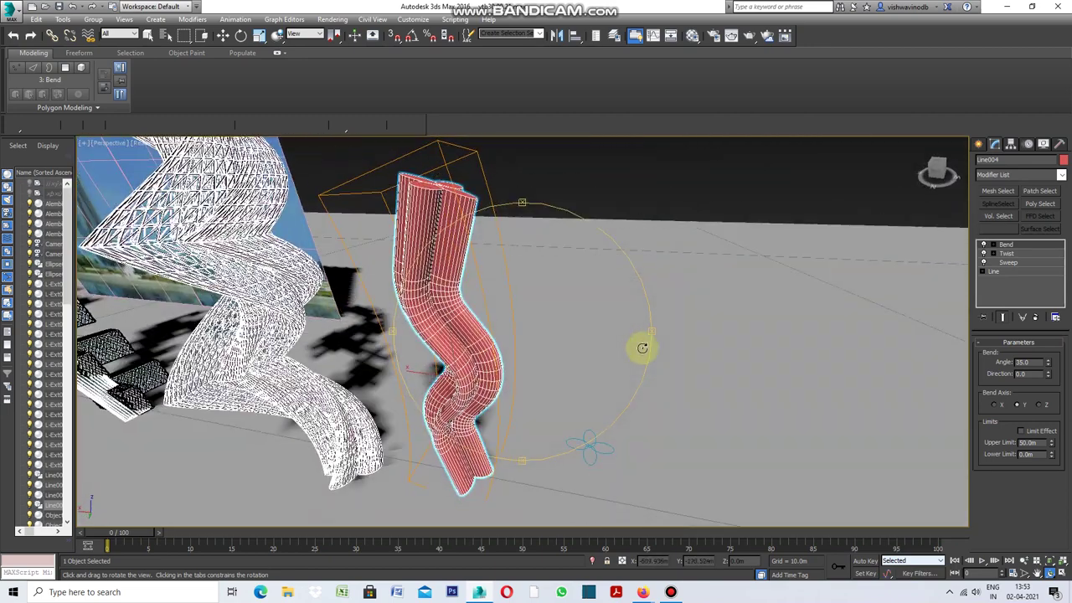
pyautogui.rightClick(662, 201)
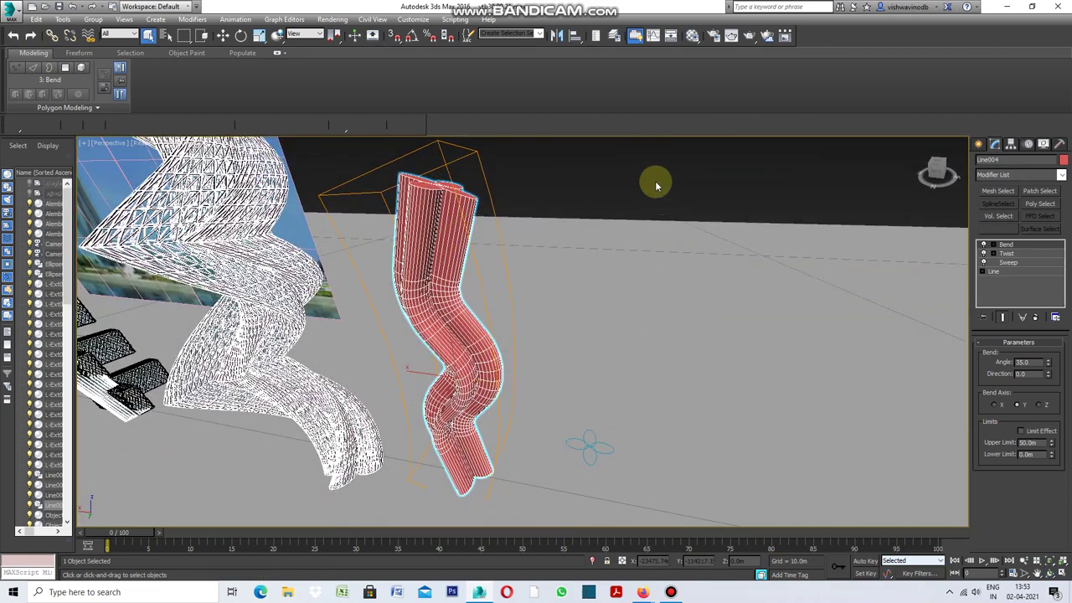
# Step: Clone the red tube twice as independent copies, Line005 and Line006, in a row to its right
pyautogui.click(658, 192)
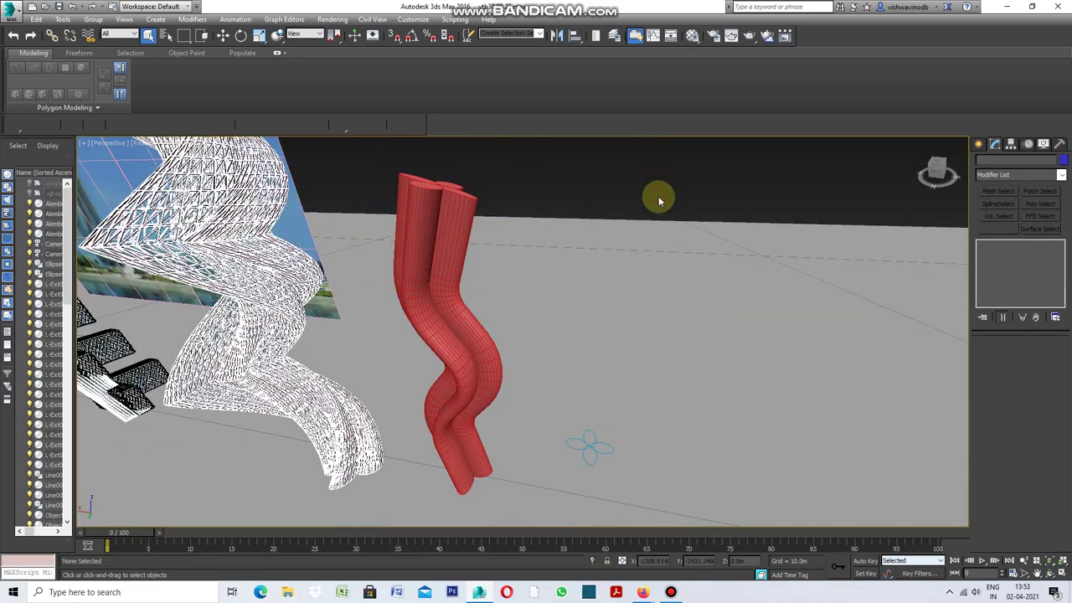
pyautogui.click(464, 203)
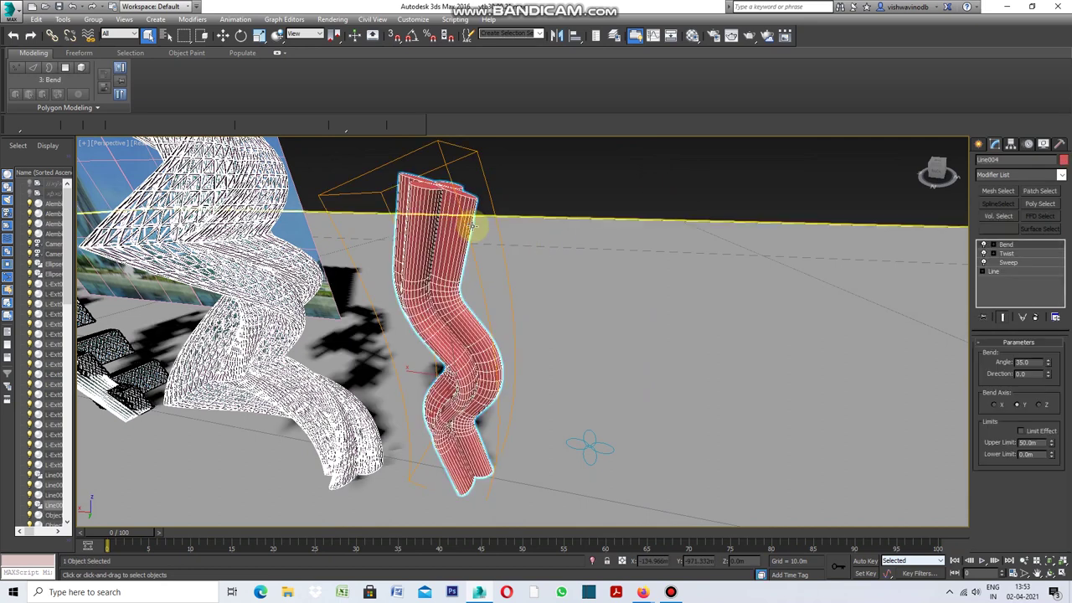
pyautogui.click(222, 35)
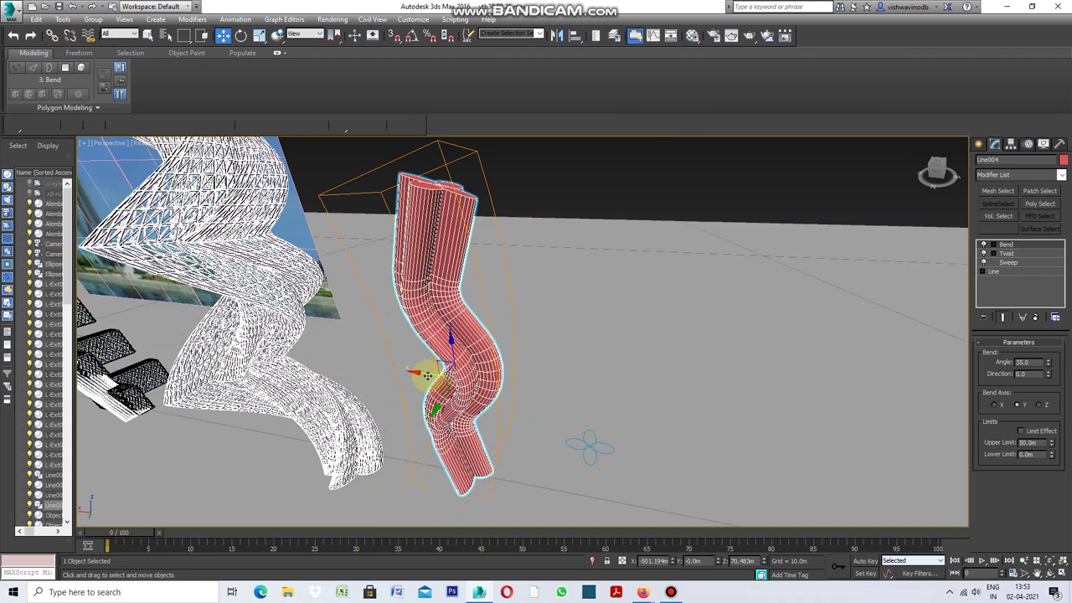
pyautogui.moveTo(459, 403)
pyautogui.mouseDown()
pyautogui.moveTo(458, 383)
pyautogui.moveTo(685, 444)
pyautogui.mouseUp()
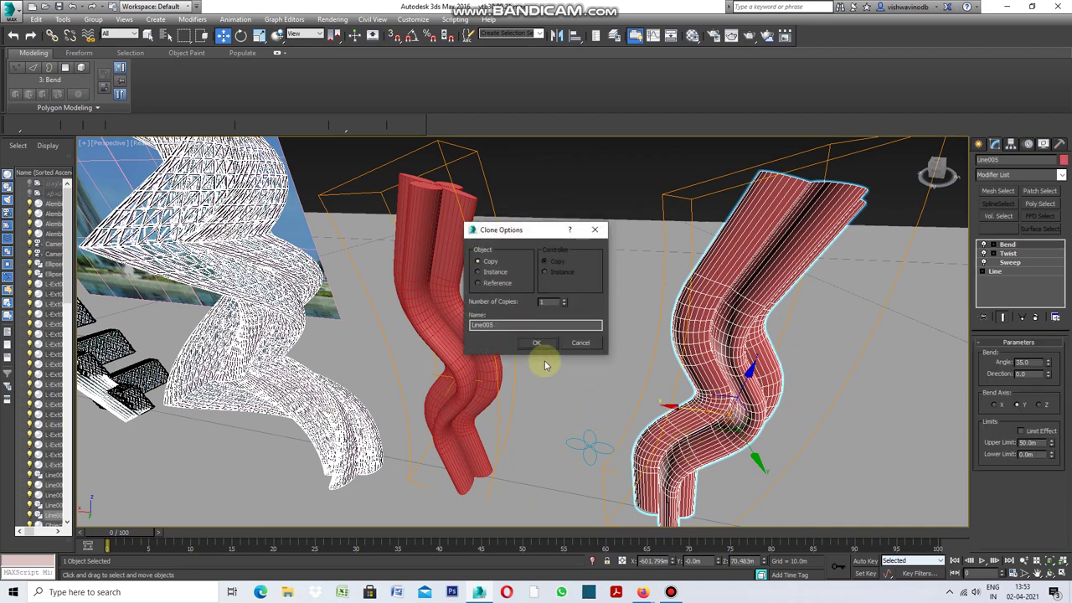
pyautogui.click(539, 342)
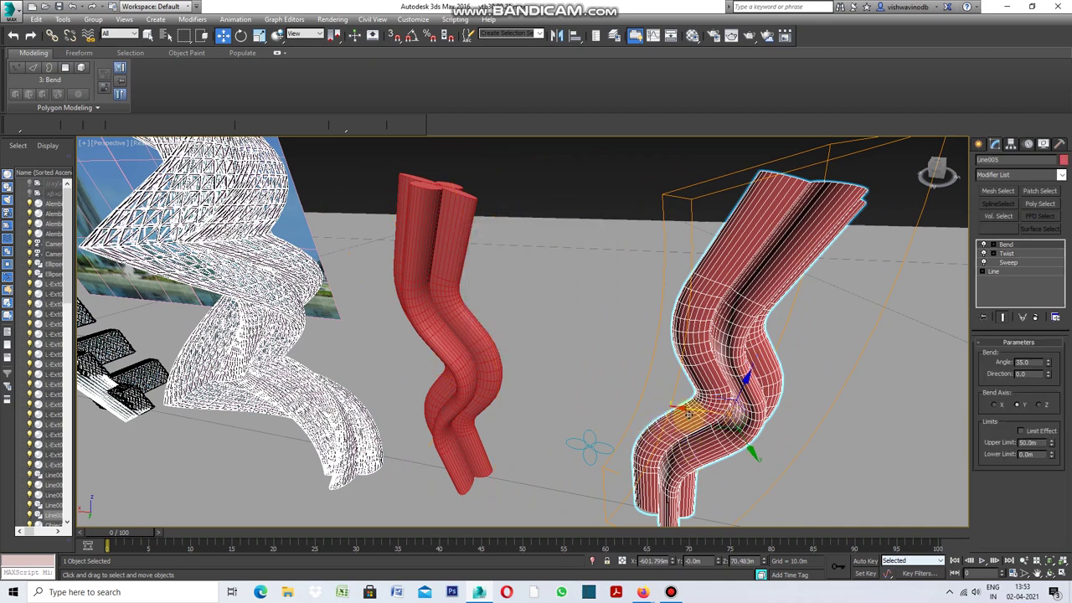
pyautogui.moveTo(708, 412)
pyautogui.keyDown('shift'); pyautogui.mouseDown()
pyautogui.moveTo(1058, 513)
pyautogui.moveTo(756, 438)
pyautogui.mouseUp(); pyautogui.keyUp('shift')
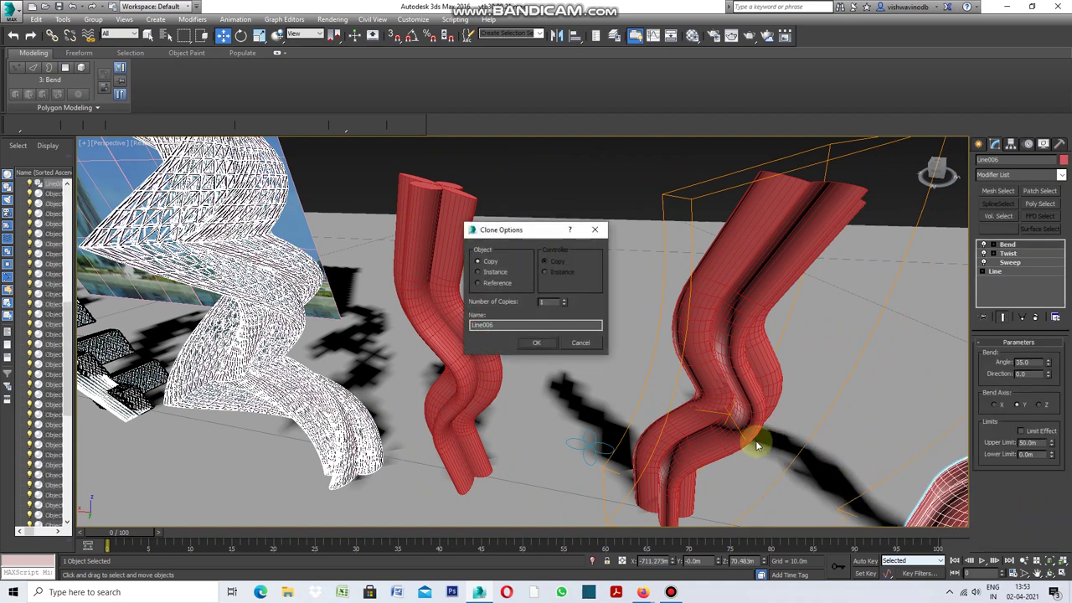
pyautogui.click(545, 338)
pyautogui.click(582, 186)
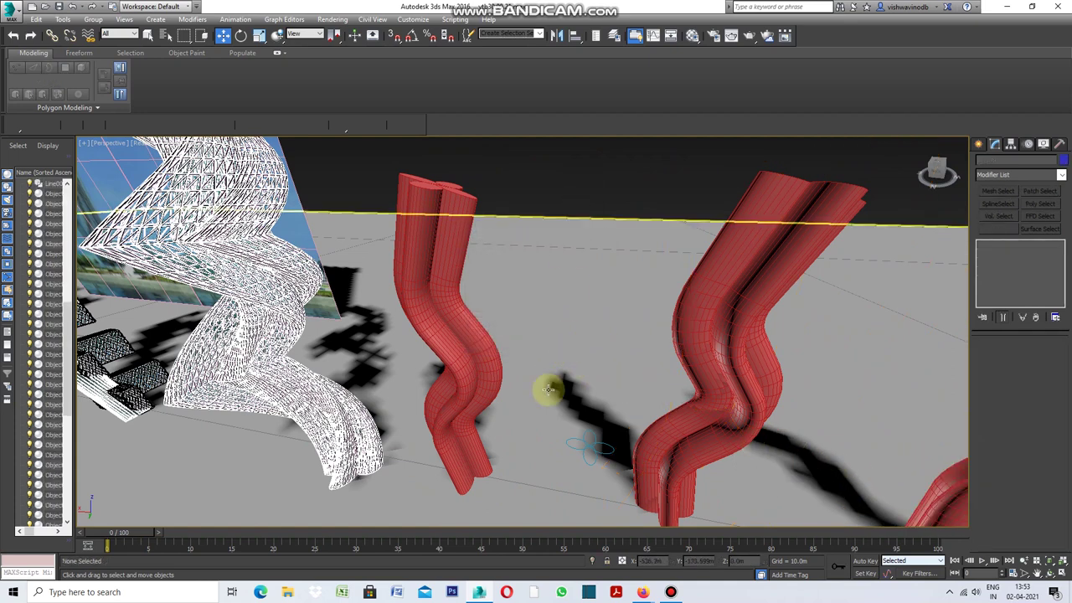
# Step: Zoom and pan so the tops of the red columns fill the view
pyautogui.click(1025, 574)
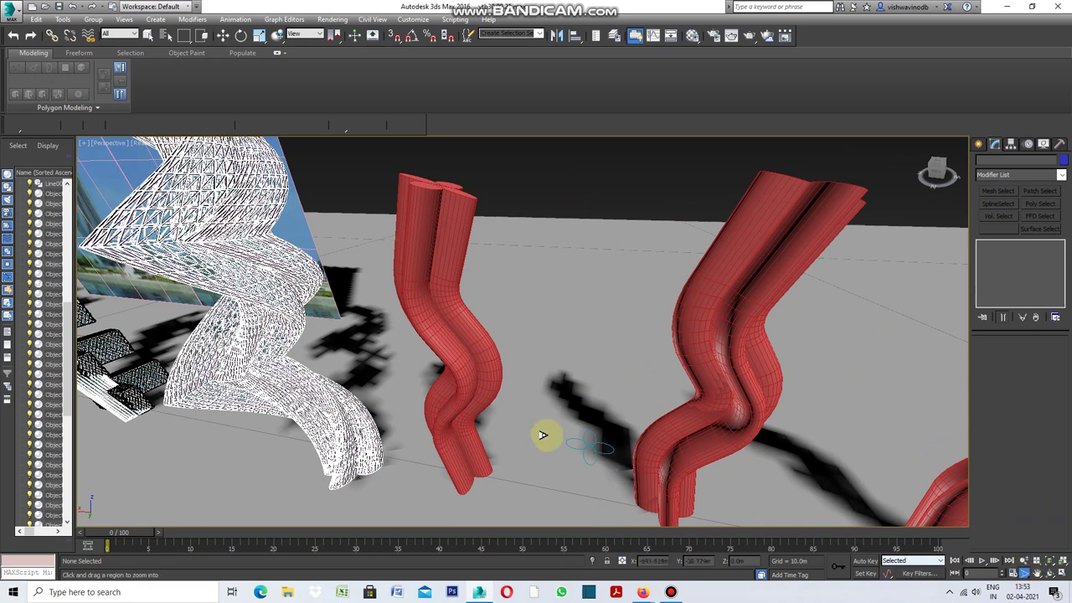
pyautogui.scroll(2, 537, 424)
pyautogui.scroll(2, 537, 418)
pyautogui.scroll(2, 538, 414)
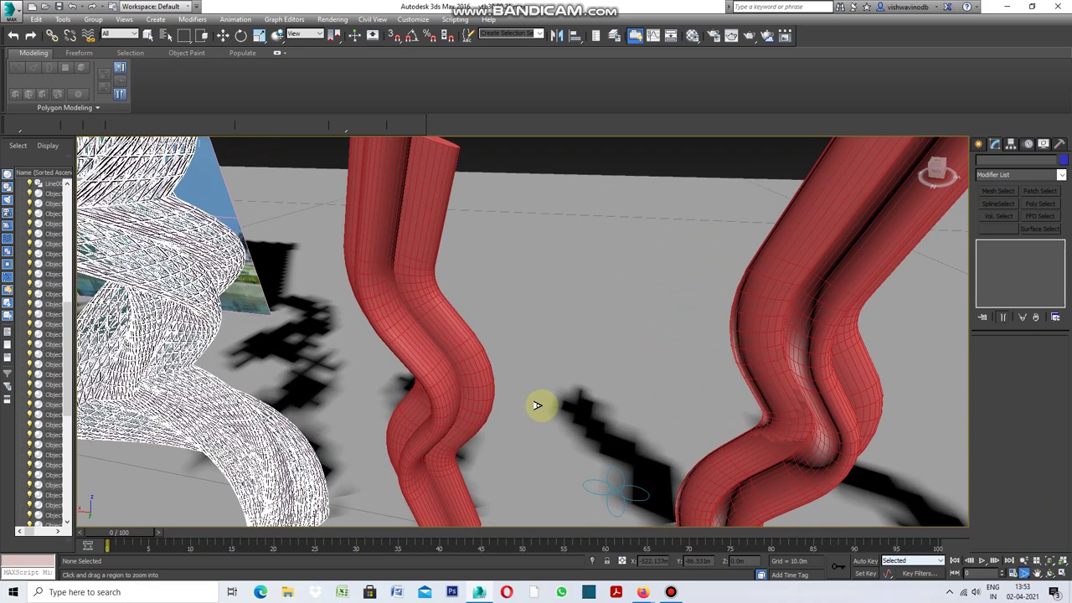
pyautogui.click(1038, 574)
pyautogui.moveTo(469, 247); pyautogui.dragTo(461, 285)
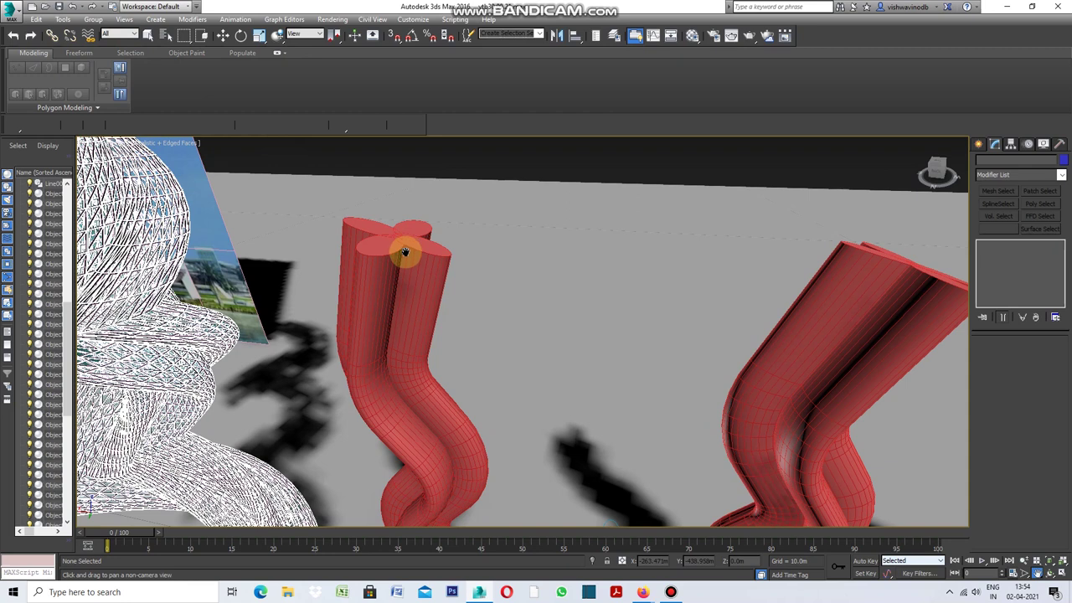
# Step: Select the original red column and add an Edit Poly modifier at sub-object level
pyautogui.click(148, 35)
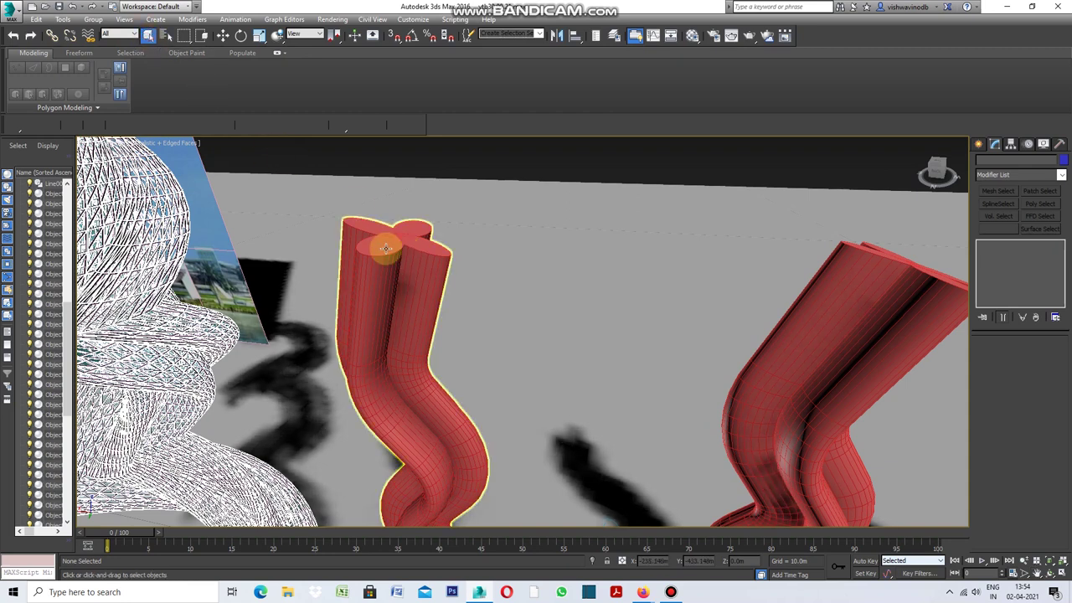
pyautogui.click(385, 248)
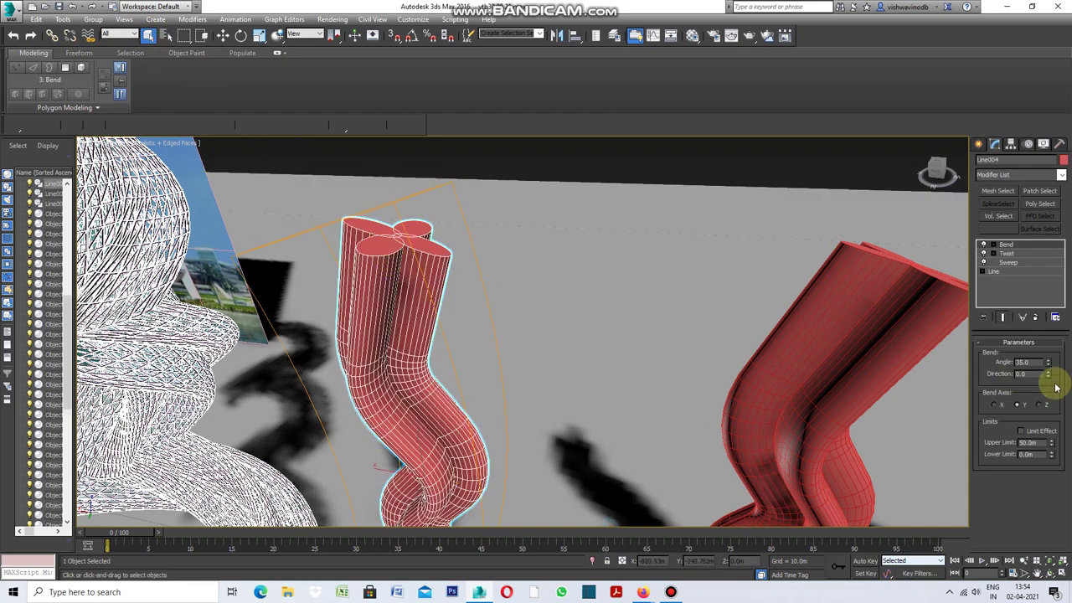
pyautogui.click(1064, 176)
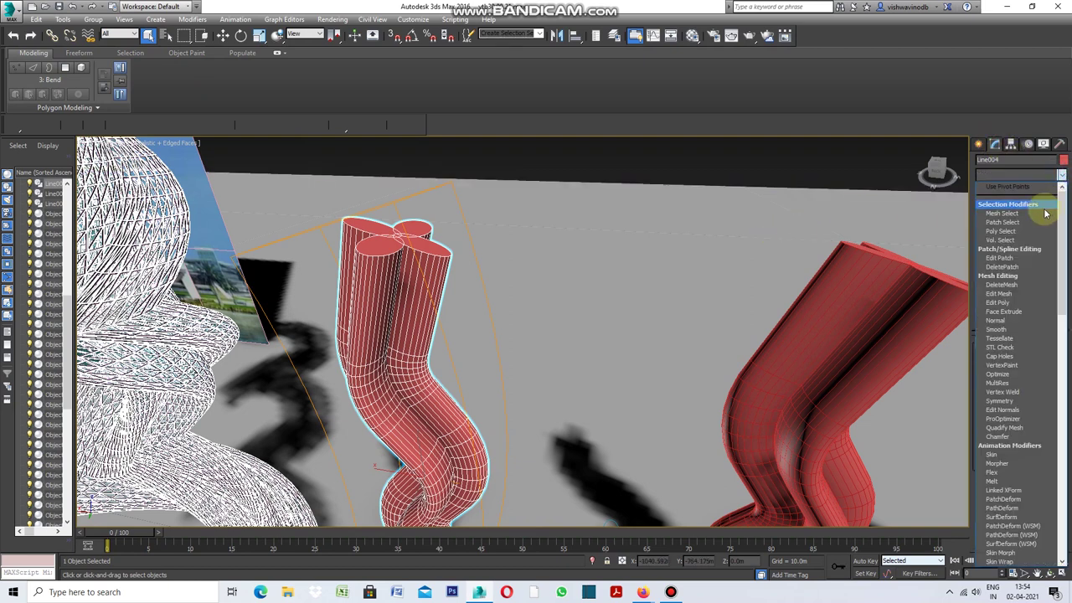
pyautogui.click(1019, 299)
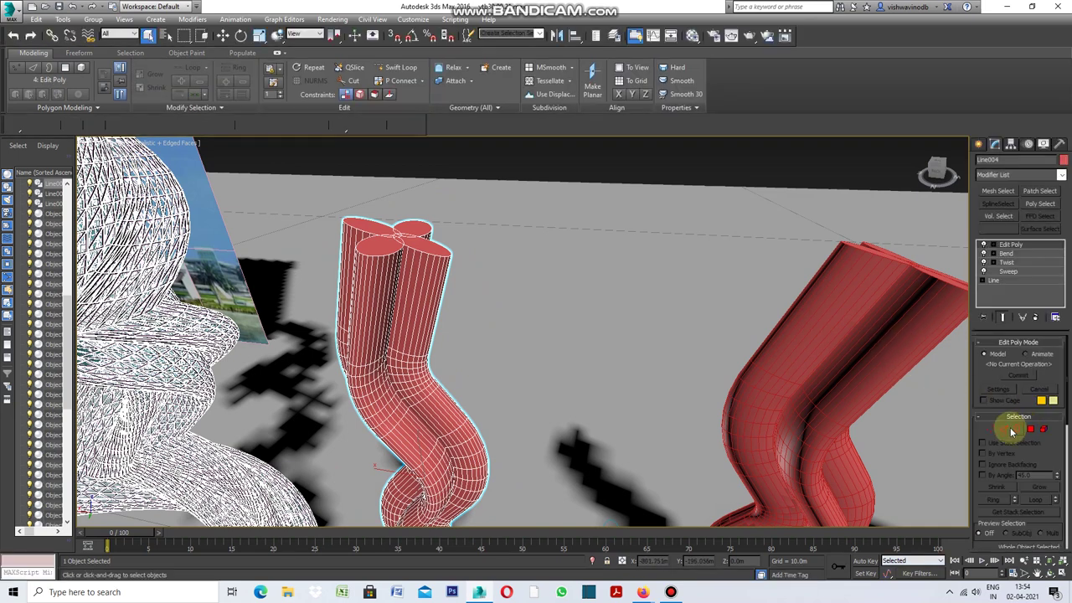
pyautogui.click(1008, 430)
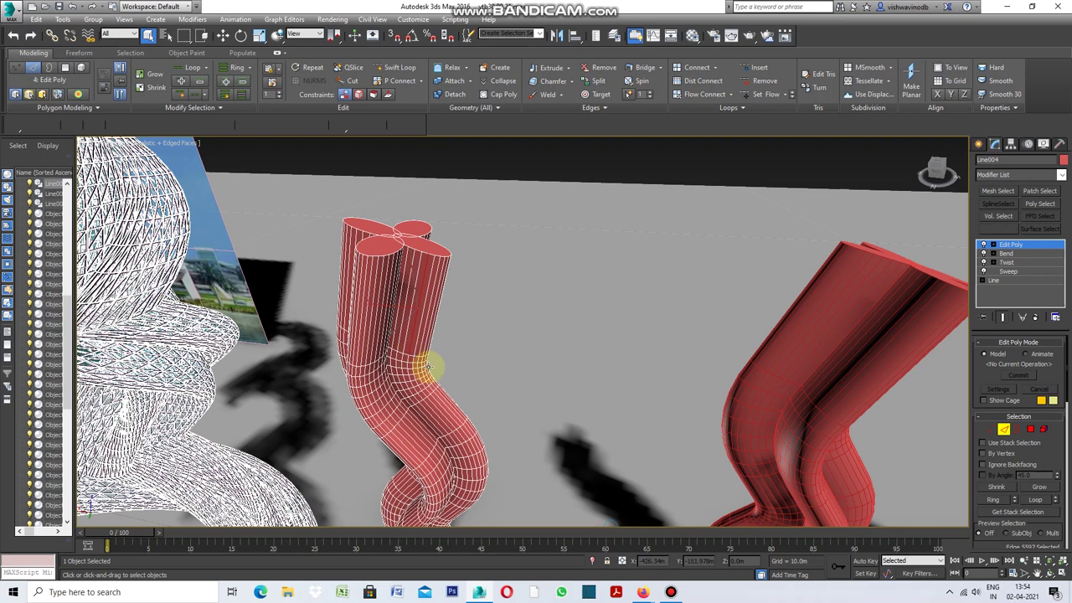
pyautogui.scroll(5, 411, 361)
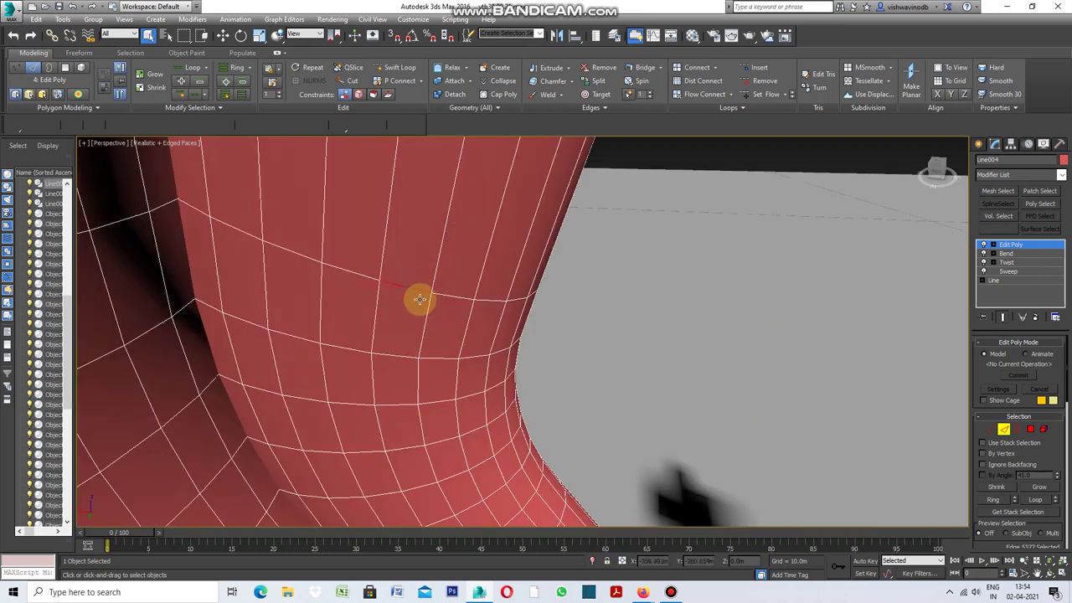
pyautogui.scroll(-5, 424, 320)
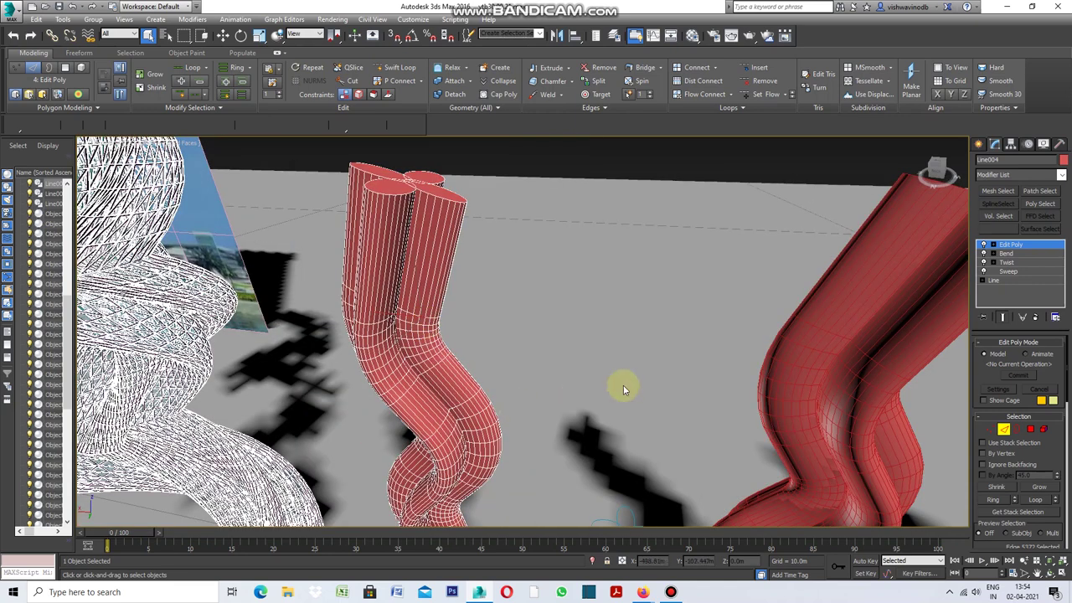
# Step: Apply a dense diagonal Generate Topology pattern to the red column, then close the Topology panel
pyautogui.click(102, 111)
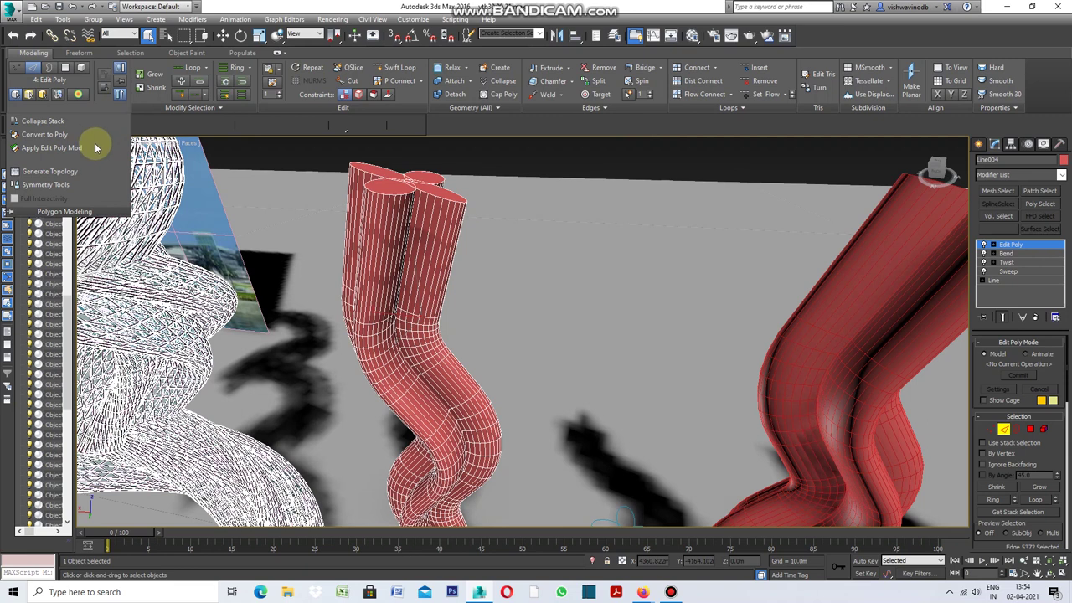
pyautogui.click(72, 171)
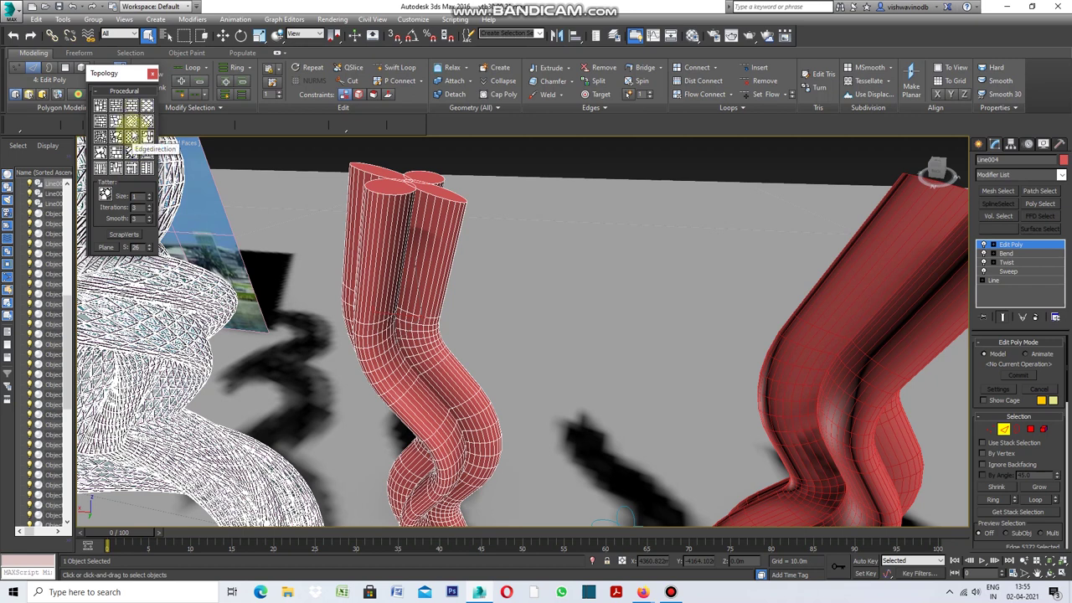
pyautogui.click(131, 121)
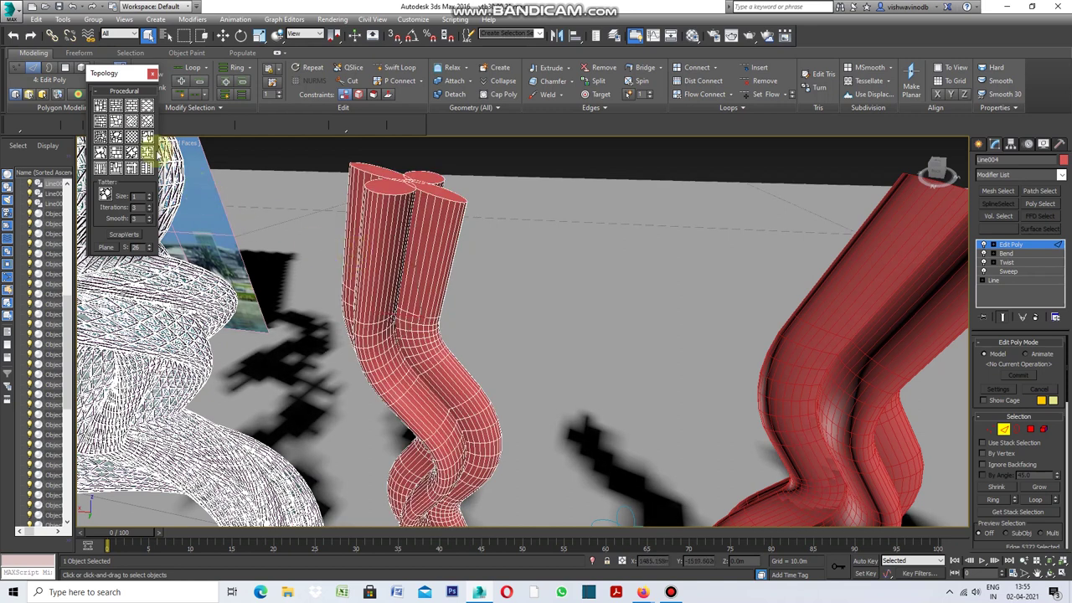
pyautogui.click(132, 136)
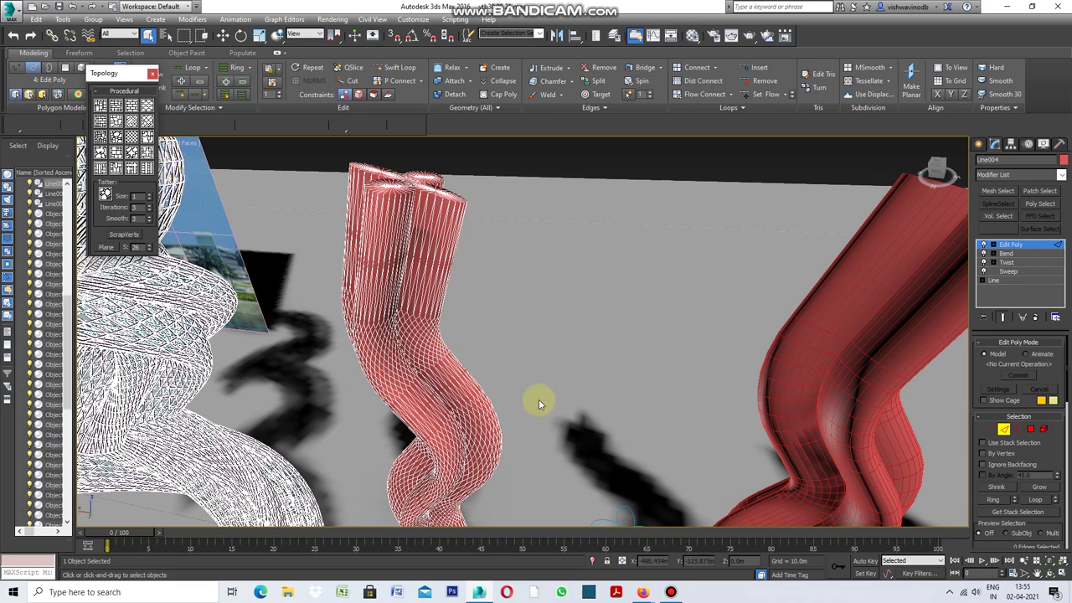
pyautogui.click(151, 73)
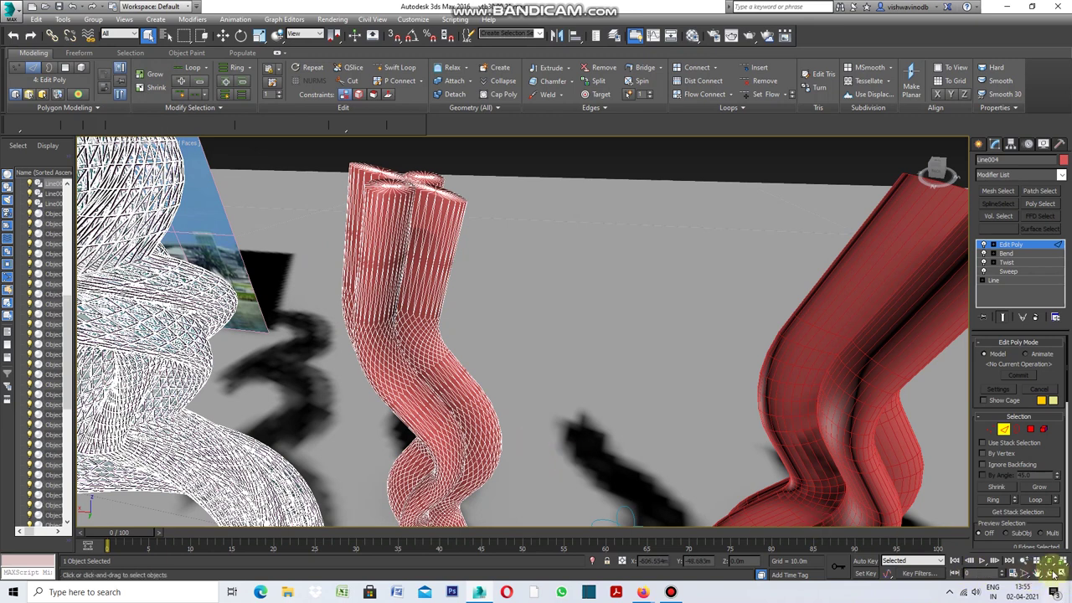
pyautogui.click(1036, 573)
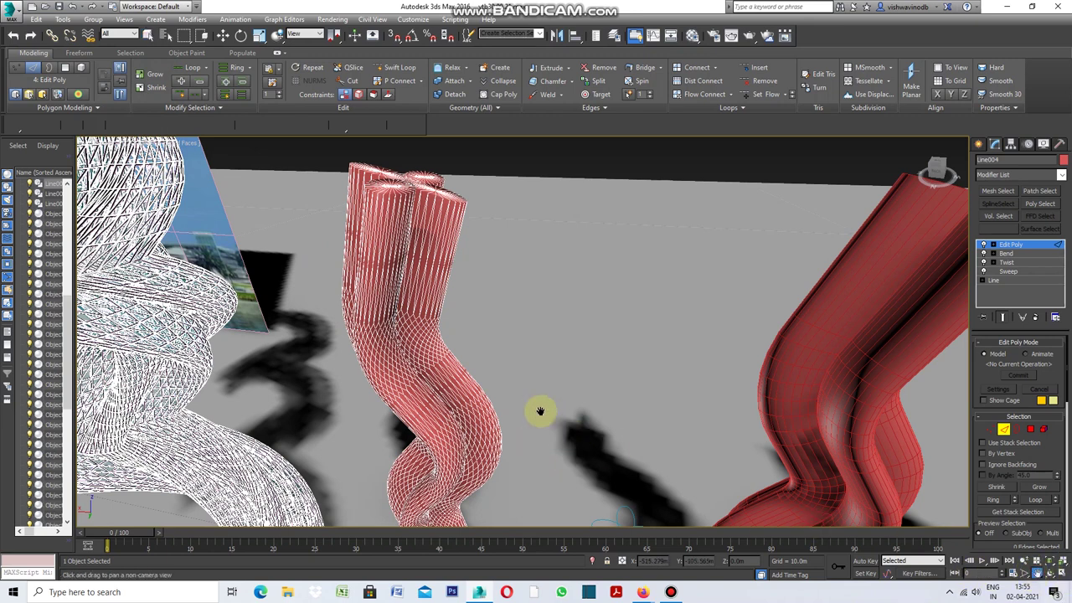
pyautogui.moveTo(541, 410); pyautogui.dragTo(566, 320)
pyautogui.moveTo(527, 366)
pyautogui.mouseDown()
pyautogui.moveTo(551, 407)
pyautogui.moveTo(615, 430)
pyautogui.moveTo(628, 390)
pyautogui.moveTo(569, 424)
pyautogui.moveTo(555, 413)
pyautogui.mouseUp()
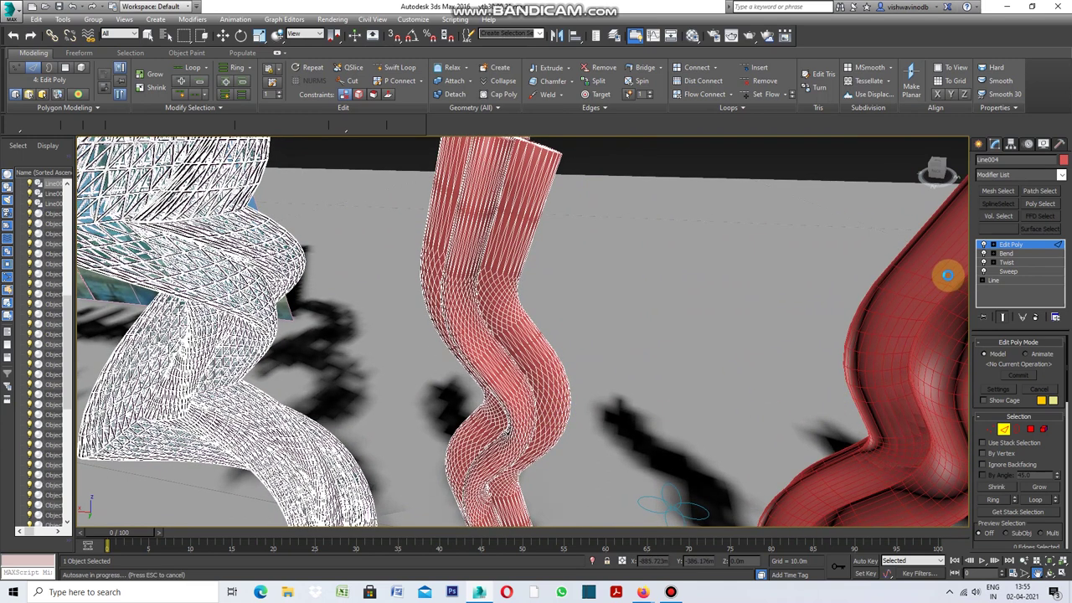
pyautogui.moveTo(538, 321)
pyautogui.mouseDown()
pyautogui.moveTo(558, 270)
pyautogui.moveTo(541, 275)
pyautogui.mouseUp()
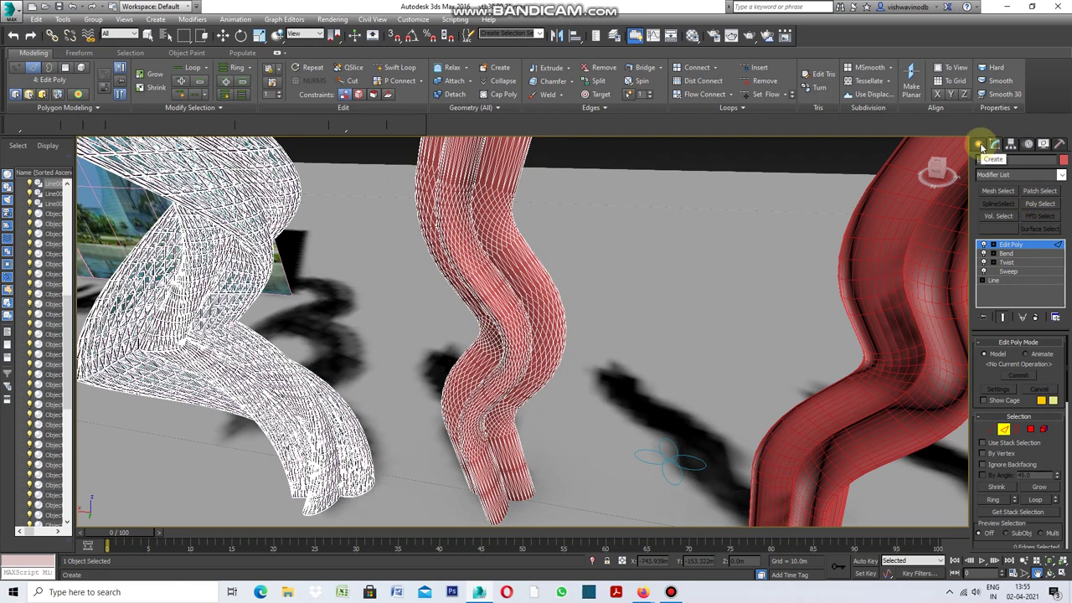
pyautogui.click(982, 147)
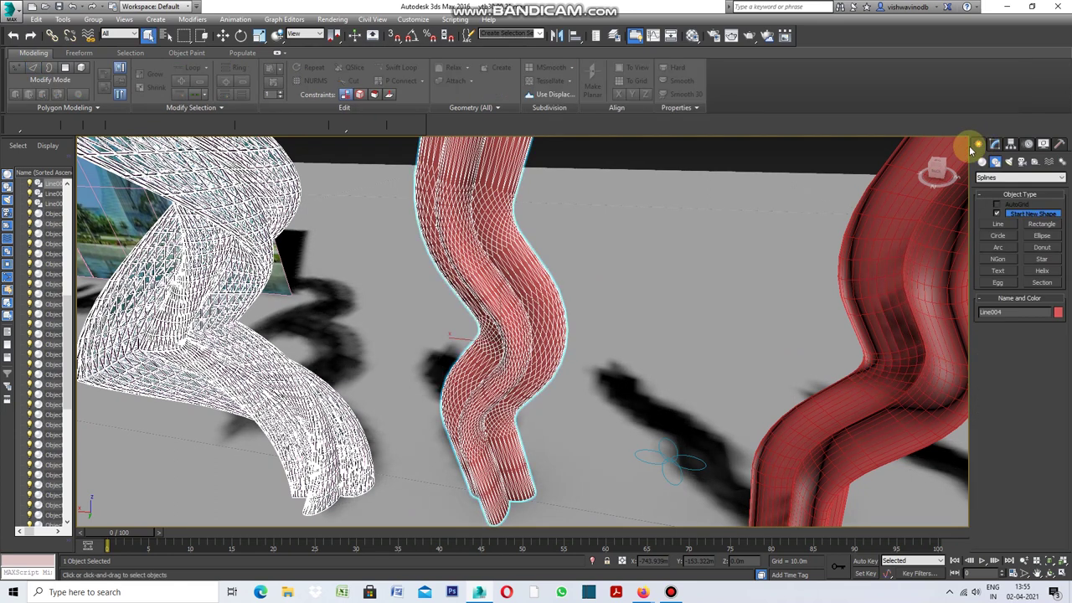
pyautogui.click(755, 156)
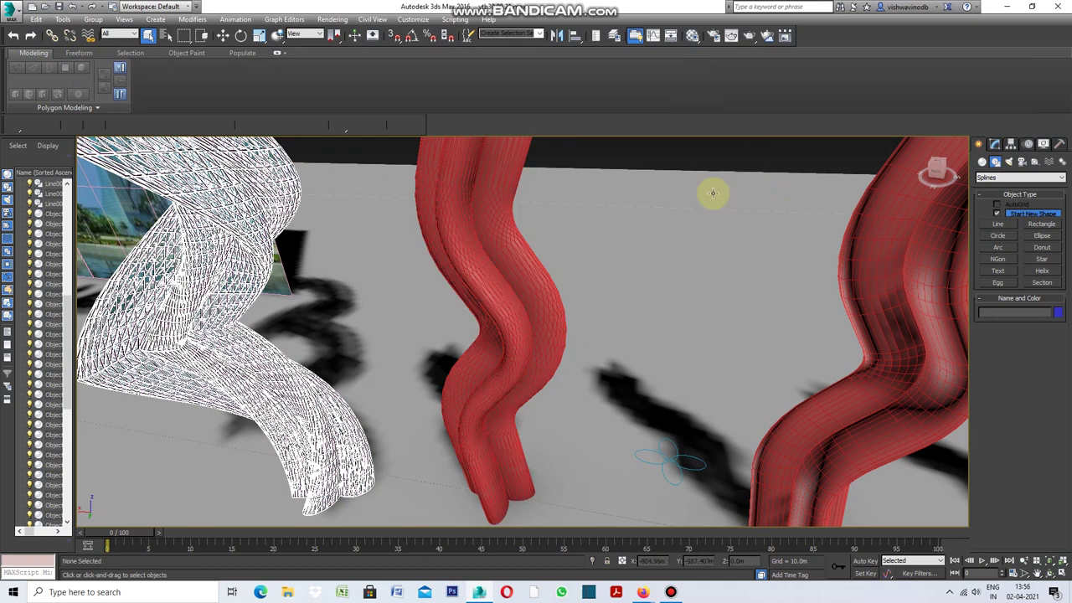
pyautogui.click(509, 304)
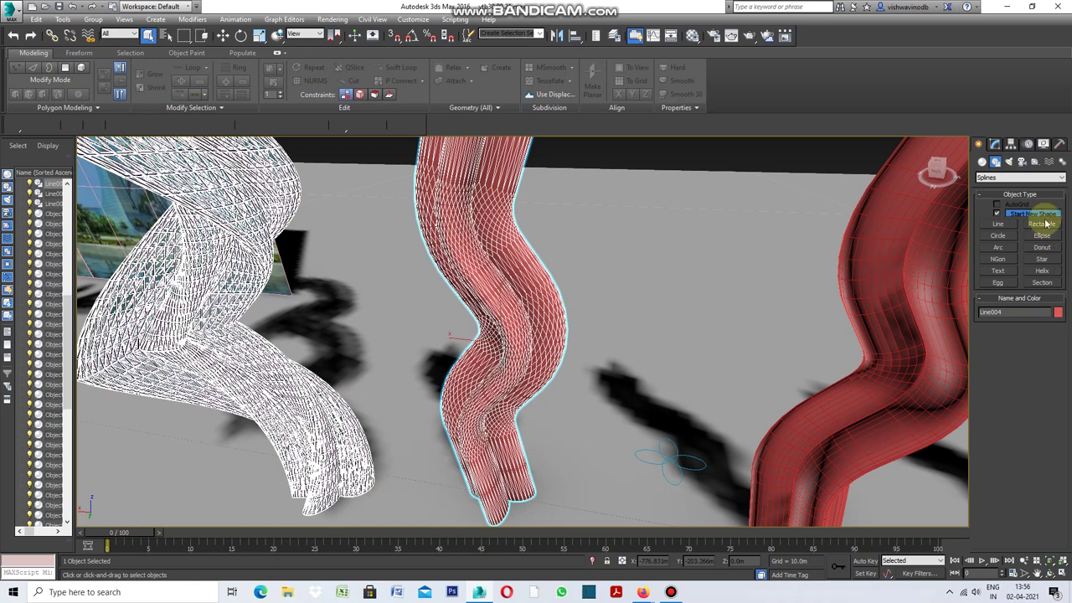
pyautogui.click(995, 145)
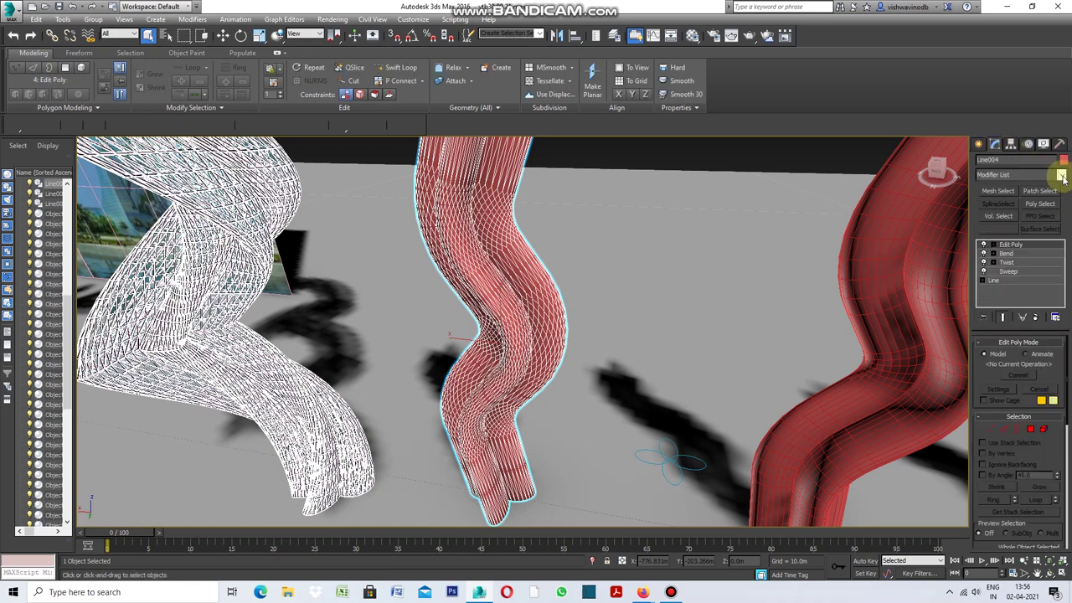
# Step: Add a second Edit Poly modifier at Edge level and pan to the tube tops
pyautogui.click(1061, 175)
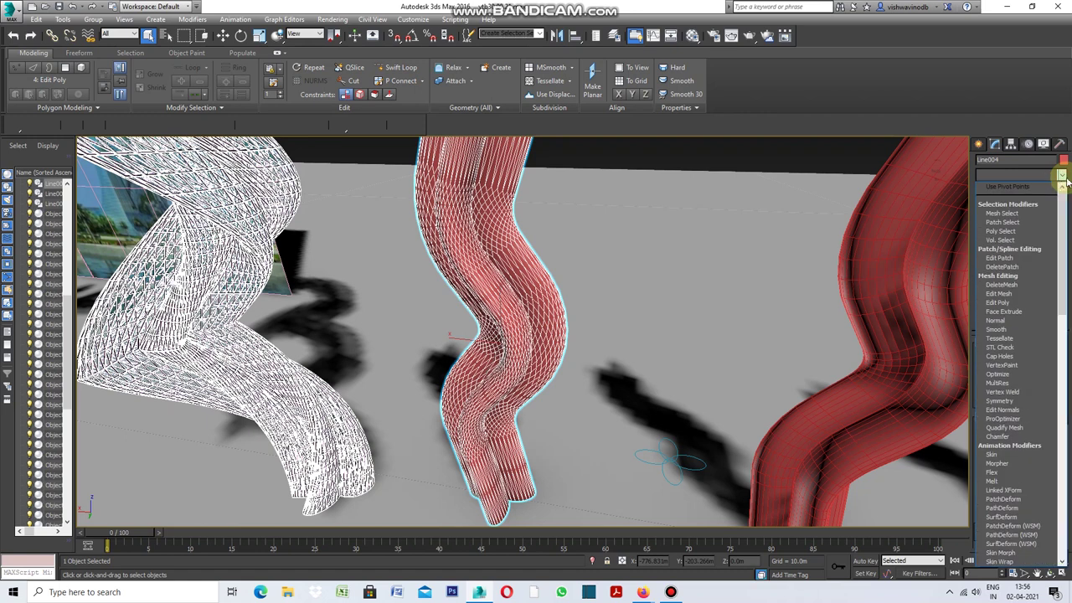
pyautogui.click(1006, 303)
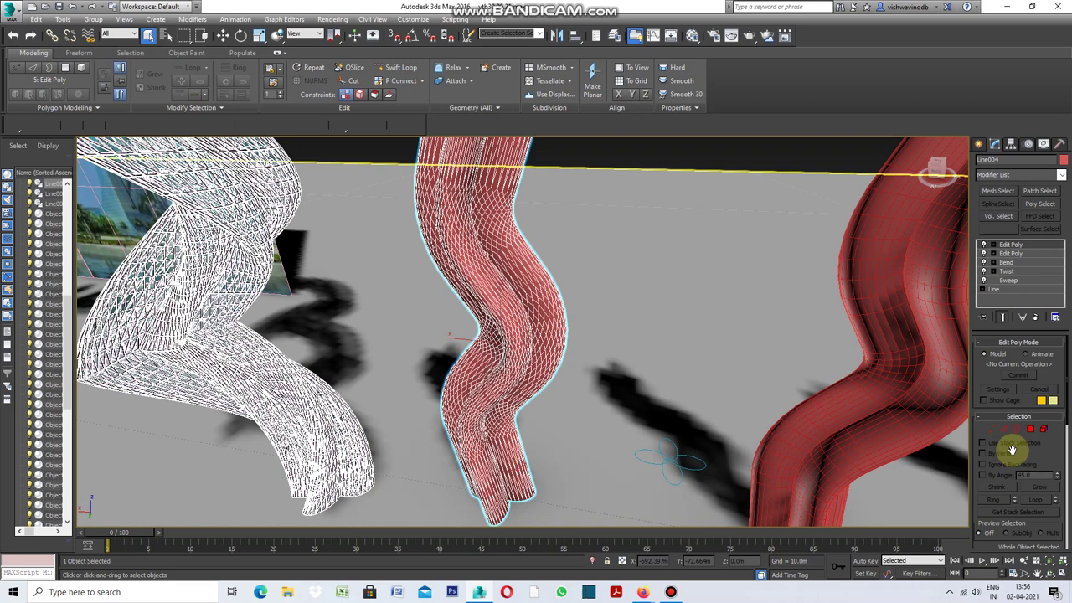
pyautogui.click(1003, 429)
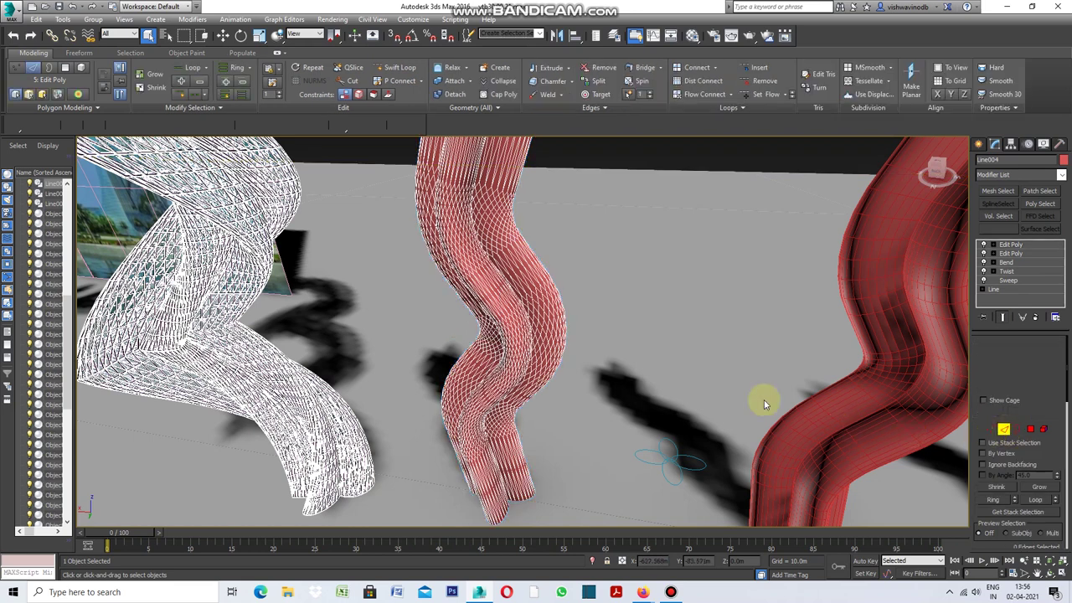
pyautogui.click(1037, 574)
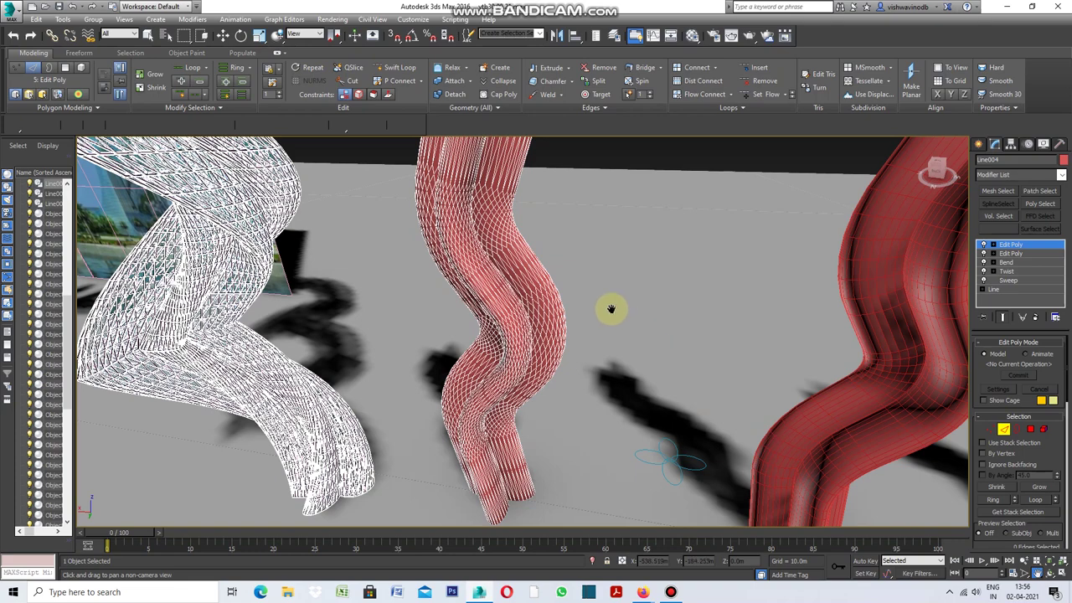
pyautogui.moveTo(612, 307); pyautogui.dragTo(614, 377)
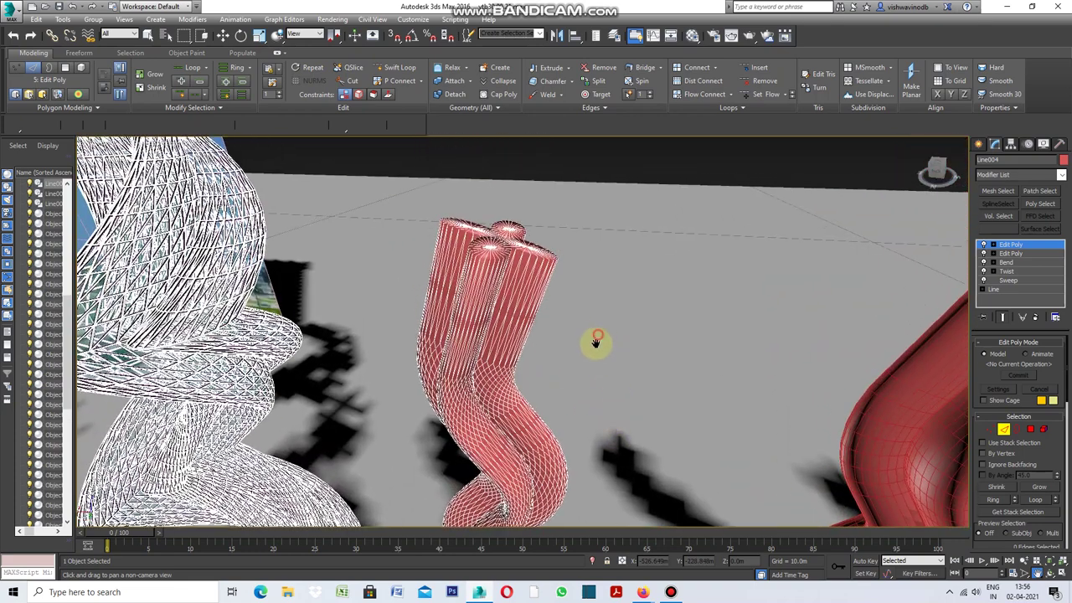
pyautogui.keyDown('alt'); pyautogui.moveTo(586, 347); pyautogui.dragTo(587, 376, button='middle'); pyautogui.keyUp('alt')
pyautogui.scroll(4, 507, 326)
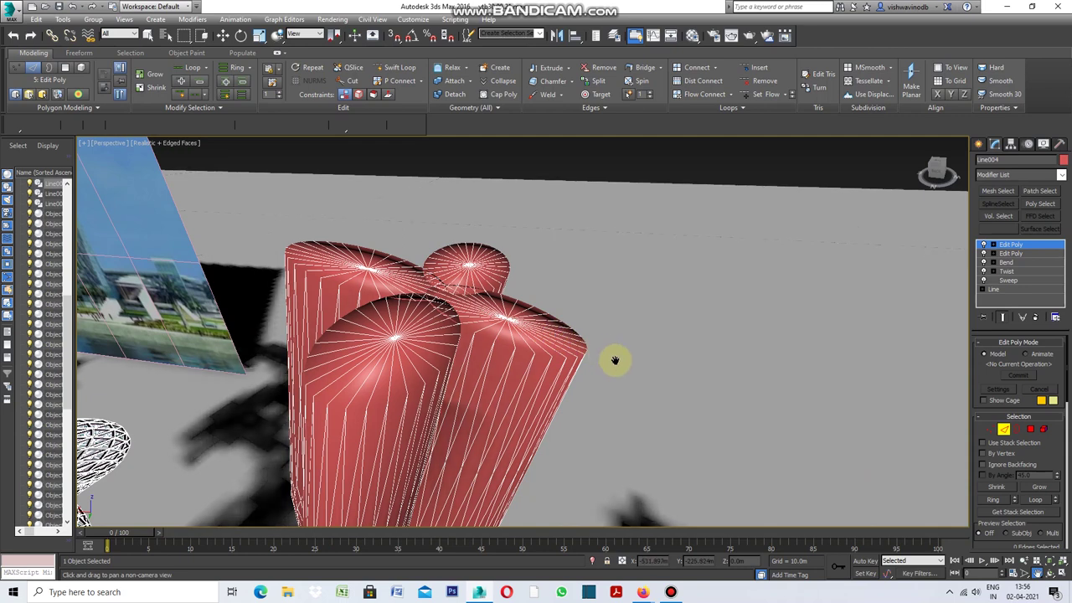
pyautogui.moveTo(615, 360); pyautogui.dragTo(617, 360, button='middle')
pyautogui.moveTo(633, 376)
pyautogui.mouseDown()
pyautogui.moveTo(645, 363)
pyautogui.moveTo(639, 378)
pyautogui.mouseUp()
# Step: Orbit to look down on the twisted tube, then select all its polygons
pyautogui.click(1050, 573)
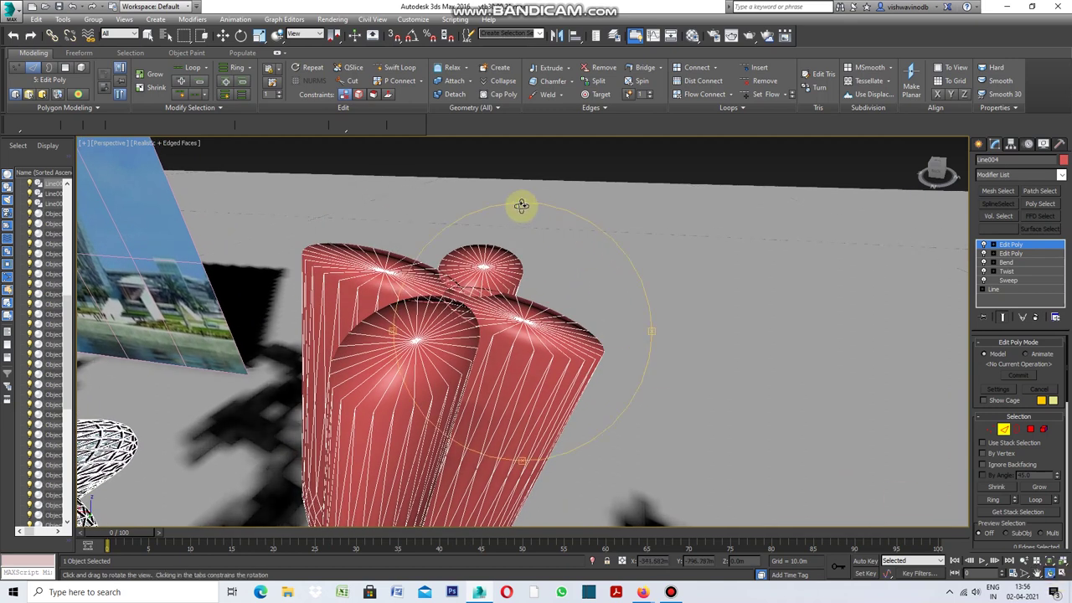
pyautogui.moveTo(521, 205); pyautogui.dragTo(520, 210)
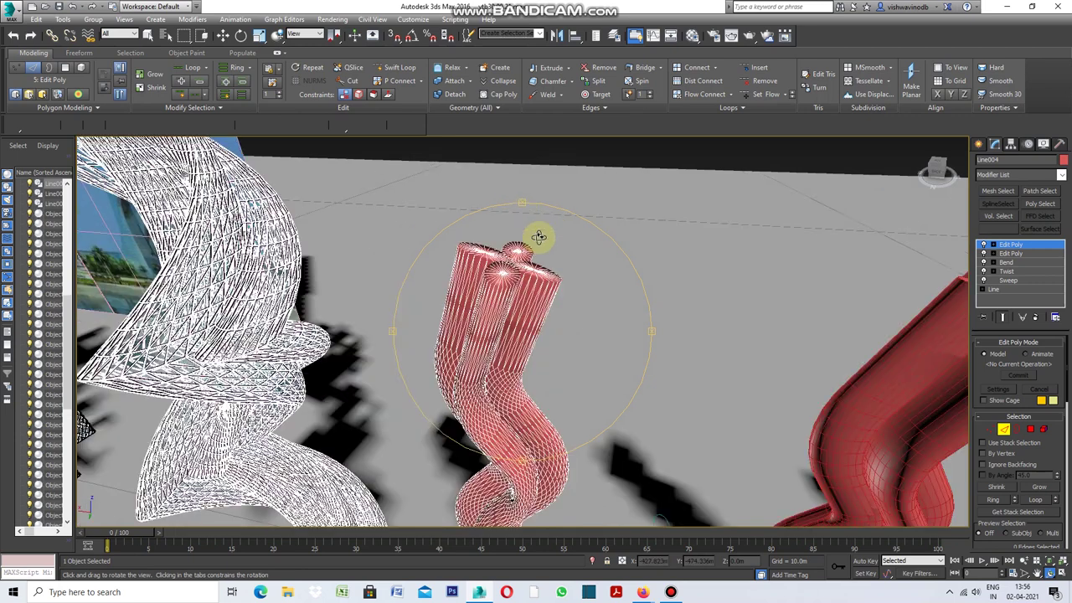
pyautogui.moveTo(510, 318); pyautogui.dragTo(503, 342)
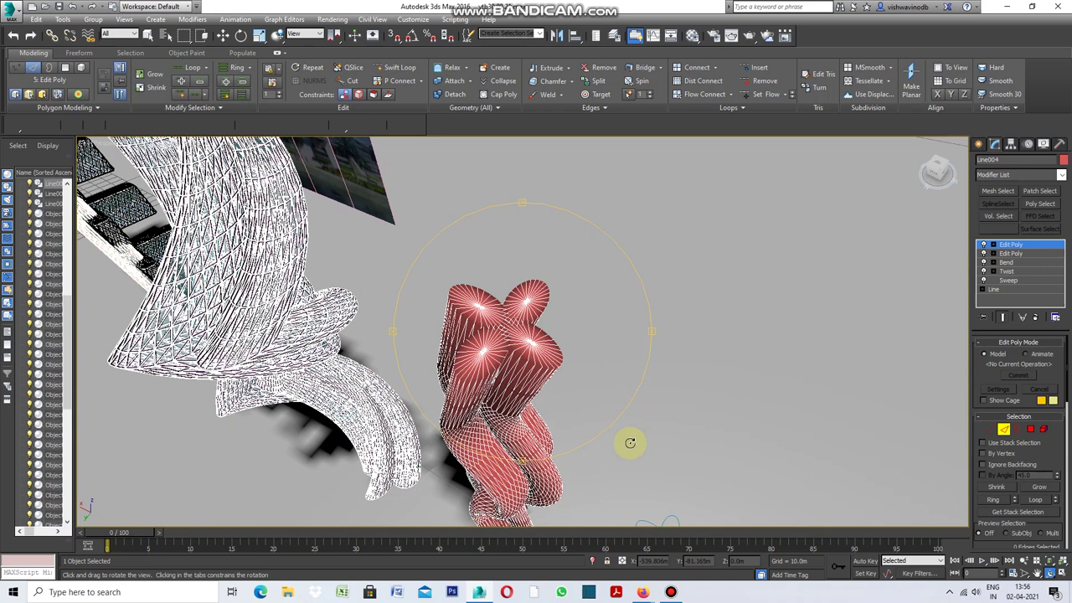
pyautogui.moveTo(581, 410); pyautogui.dragTo(583, 408)
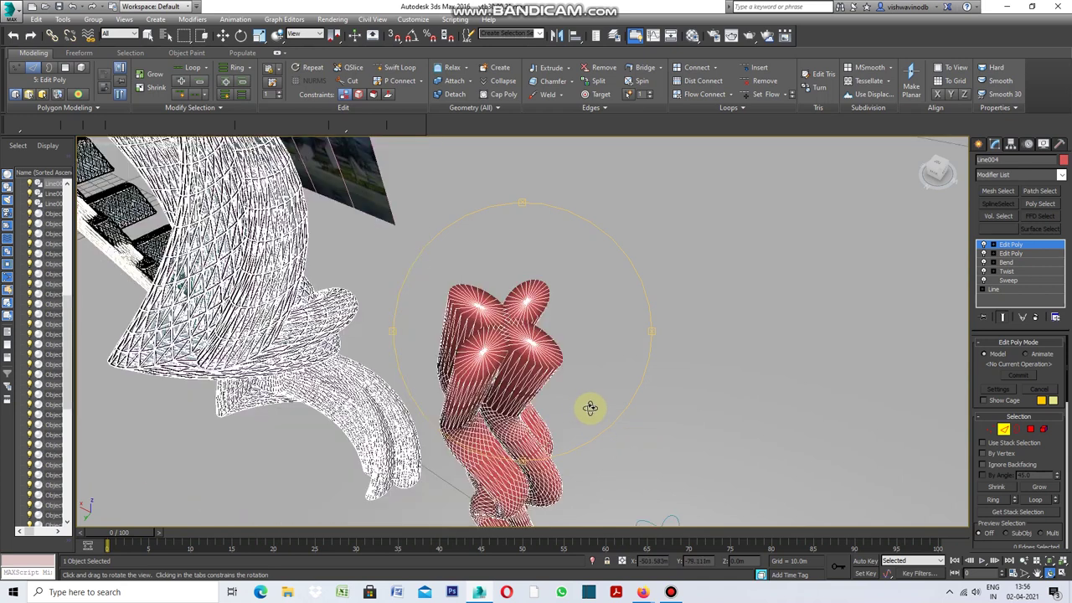
pyautogui.click(1036, 573)
pyautogui.moveTo(619, 400); pyautogui.dragTo(627, 378)
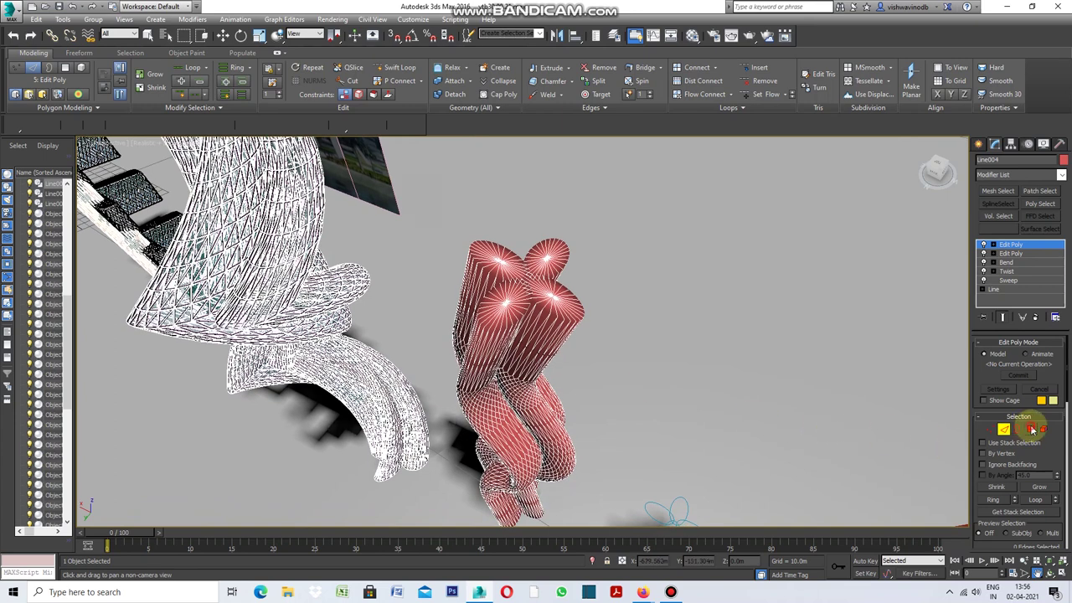
pyautogui.click(1030, 429)
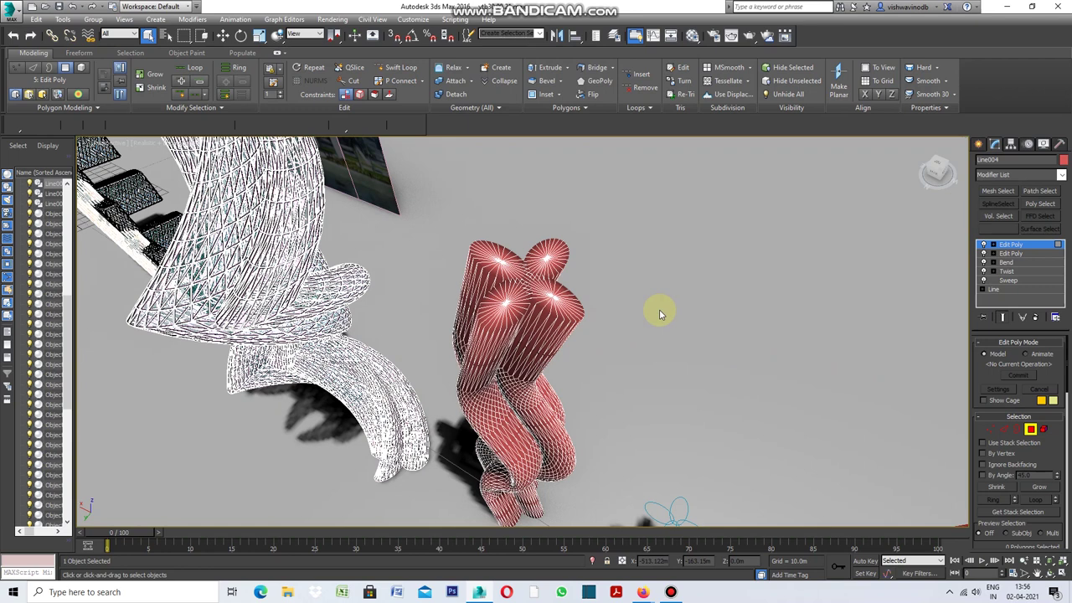
pyautogui.hotkey('ctrl', 'a')
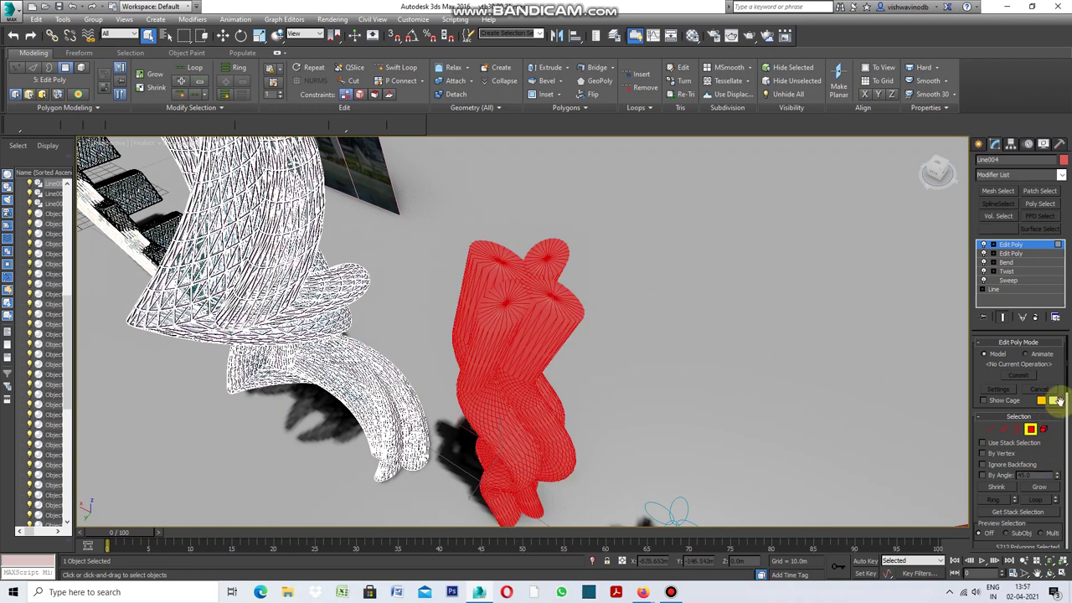
# Step: Inset all 5712 polygons of Line004 individually (By Polygon) by 0.1m
pyautogui.moveTo(1067, 365); pyautogui.dragTo(1055, 433)
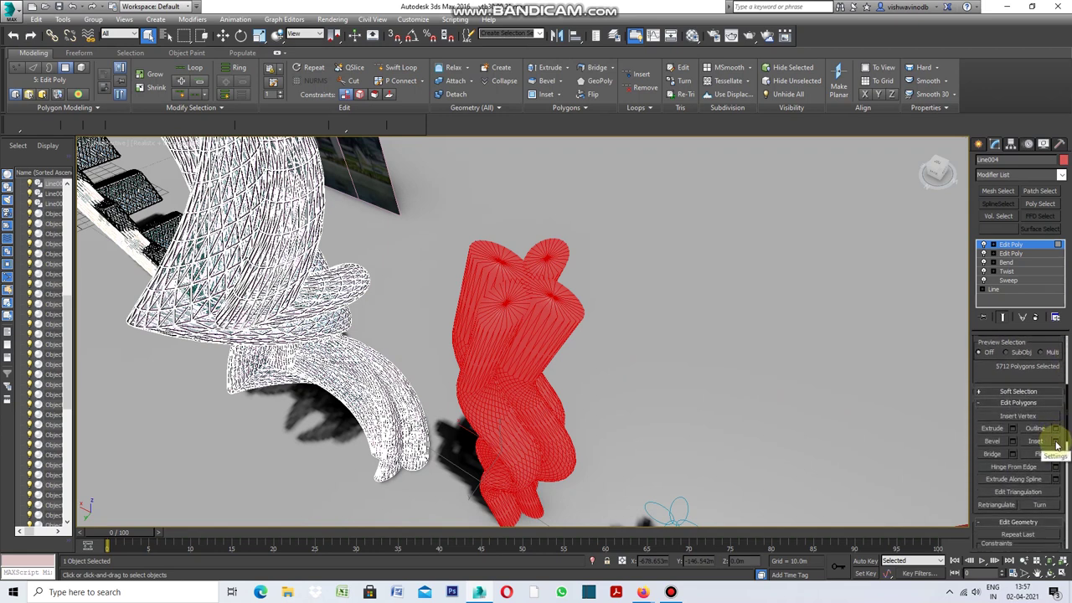
pyautogui.click(1056, 442)
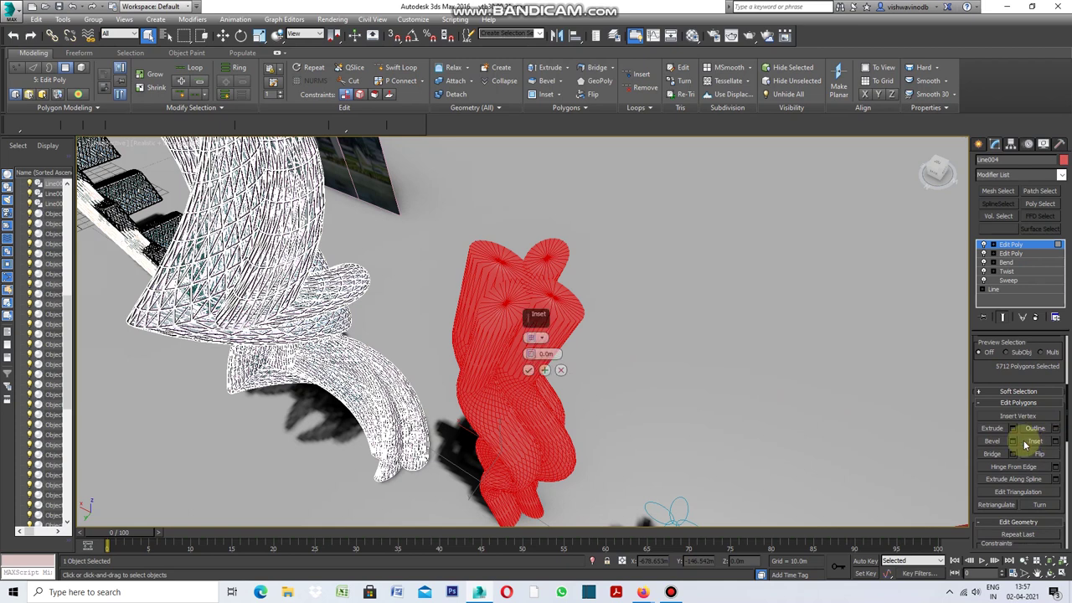
pyautogui.click(543, 338)
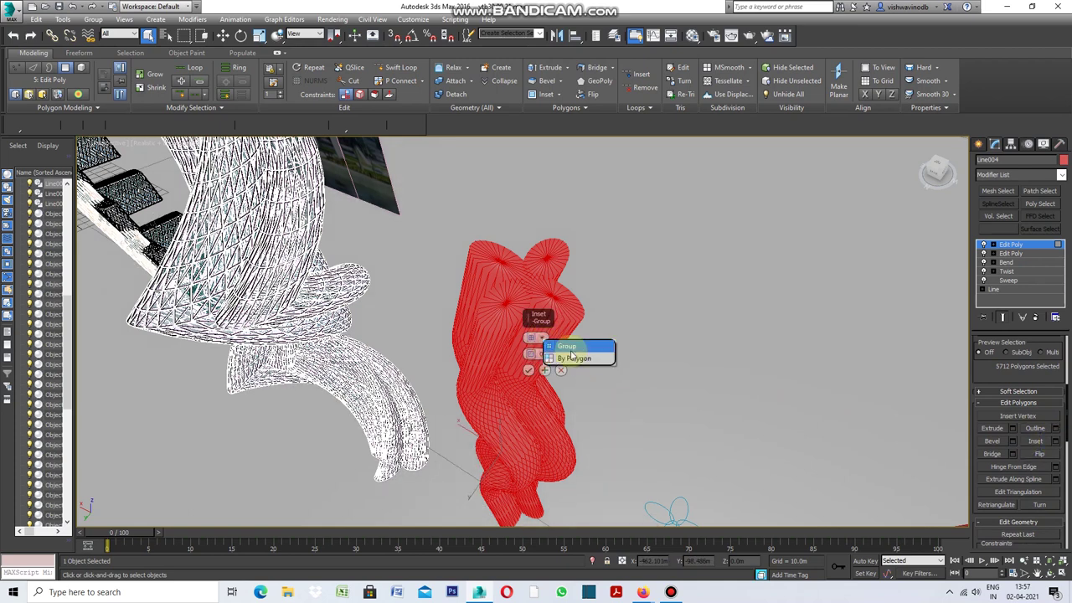
pyautogui.click(578, 356)
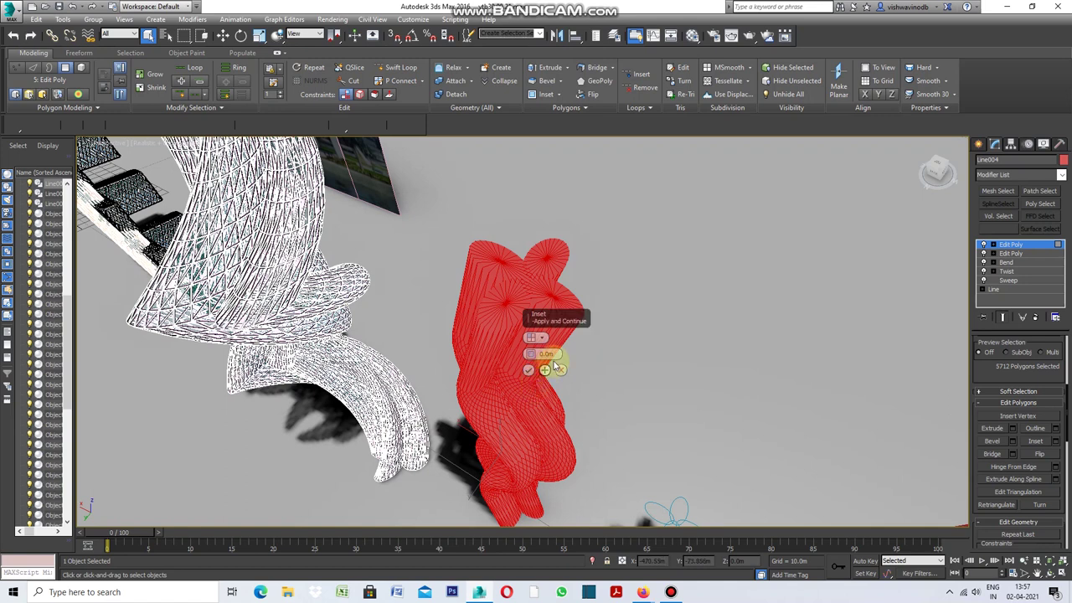
pyautogui.click(556, 367)
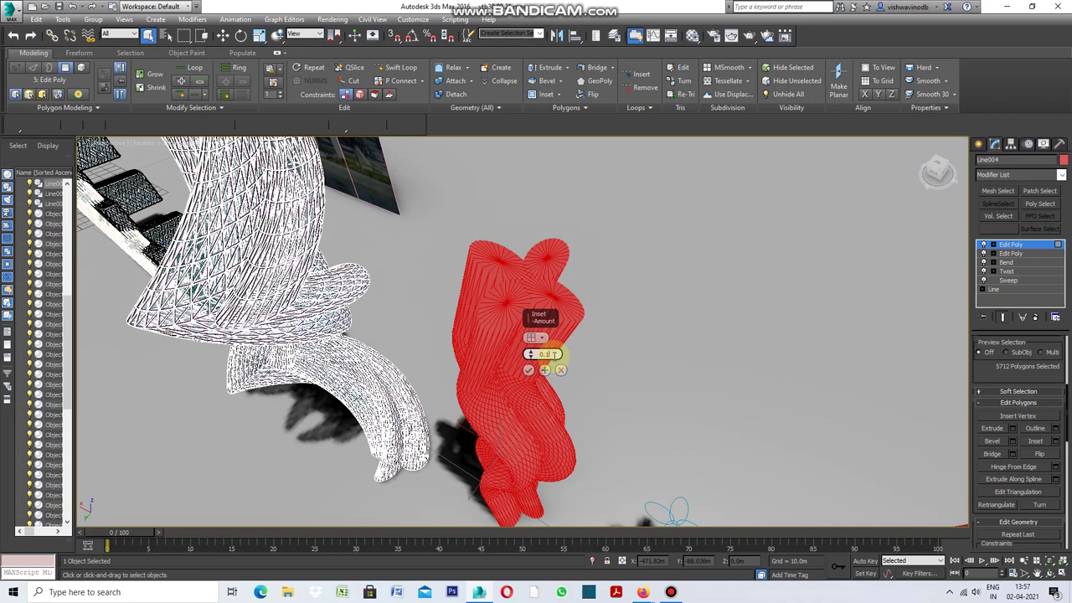
pyautogui.press('Return')
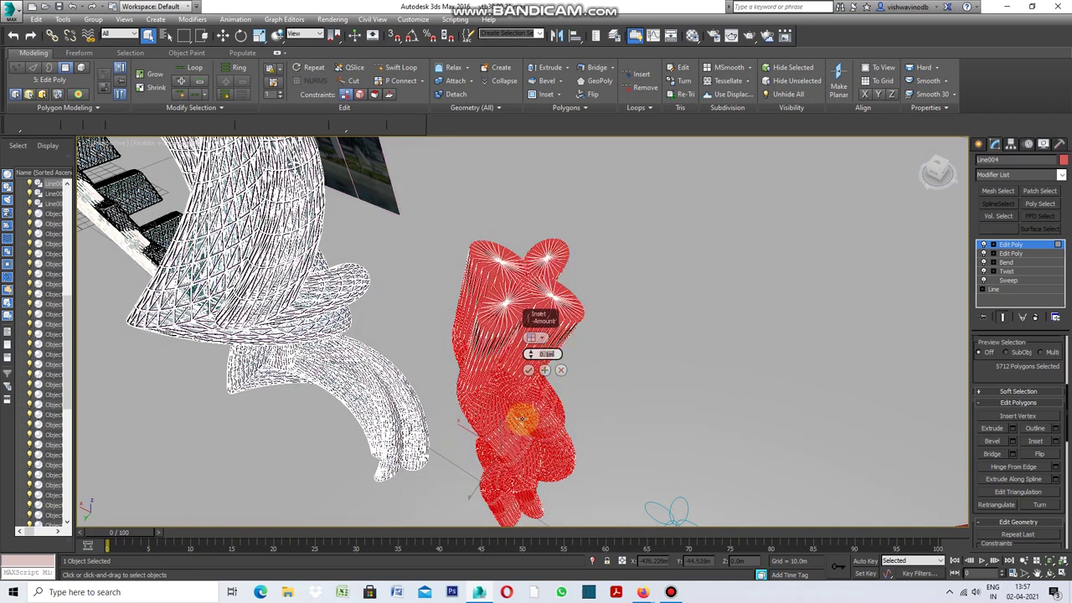
pyautogui.scroll(5, 520, 418)
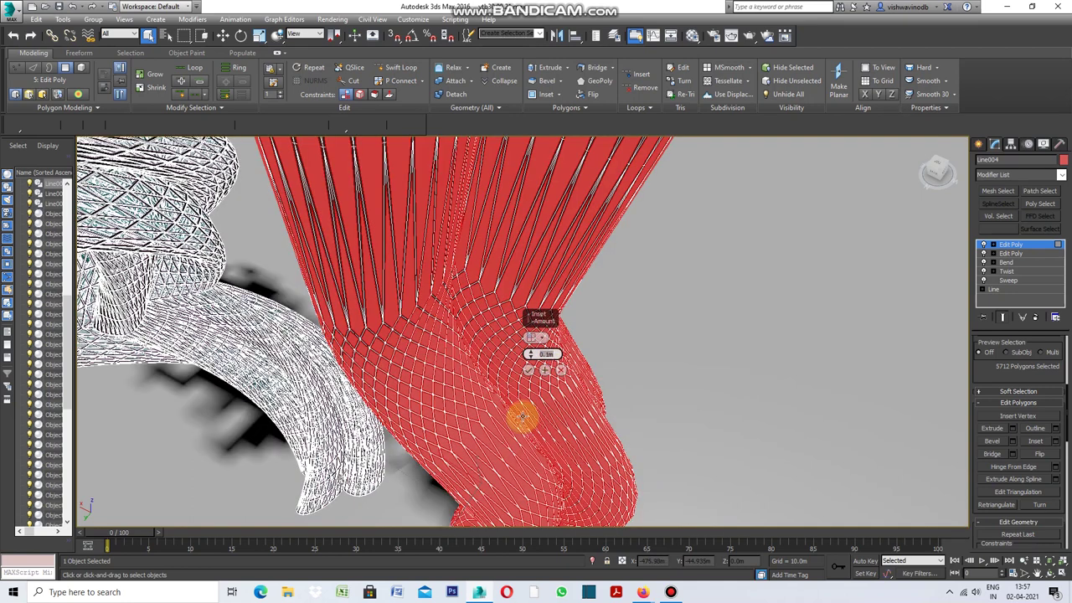
pyautogui.click(529, 369)
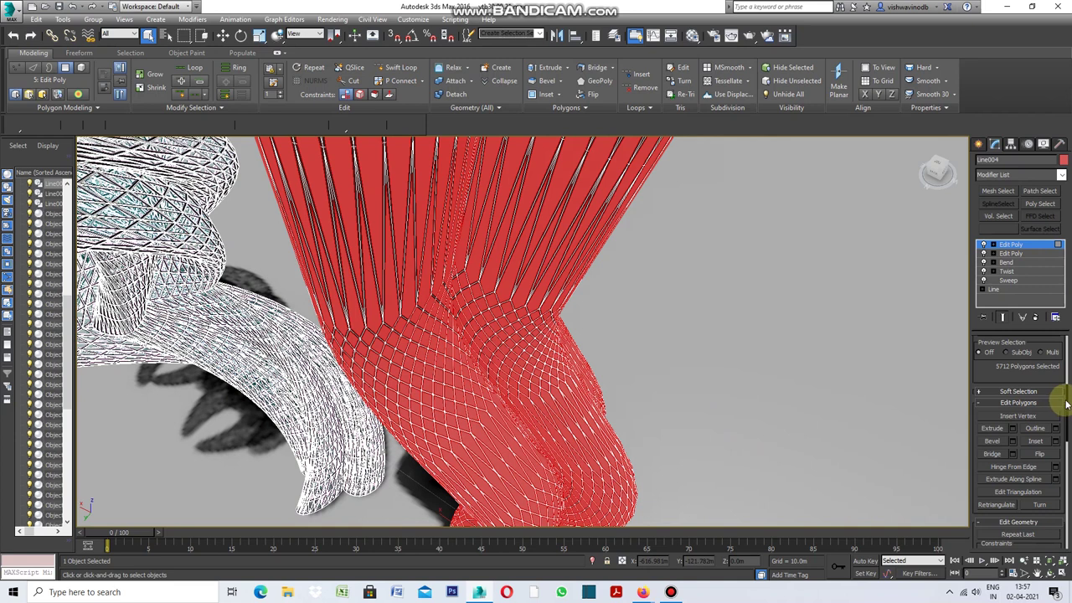
# Step: Detach the inset panels from the tube as a separate object
pyautogui.moveTo(1068, 399); pyautogui.dragTo(1062, 431)
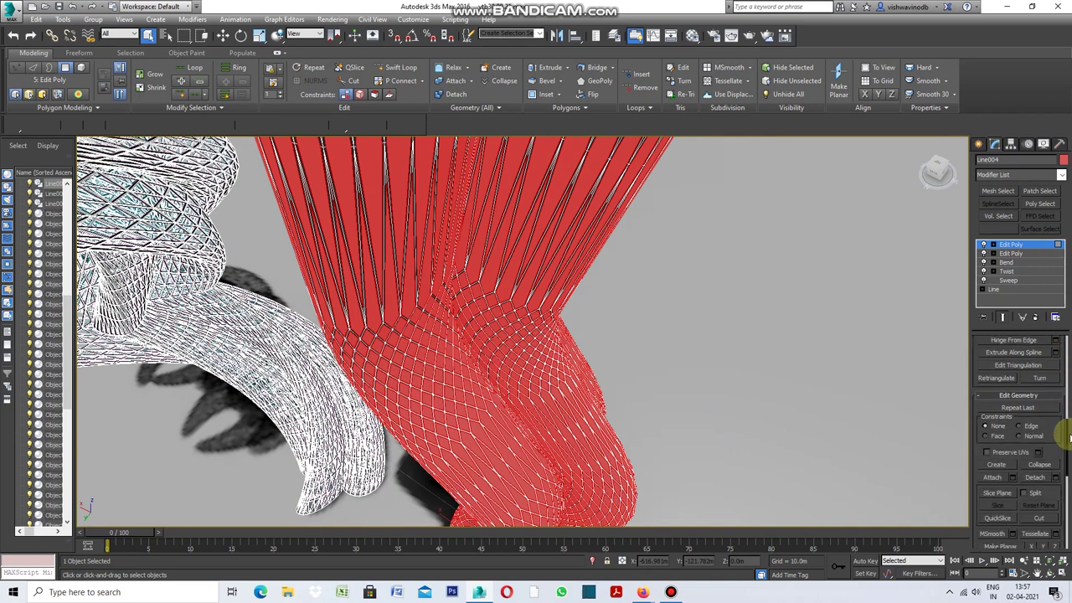
pyautogui.click(1043, 474)
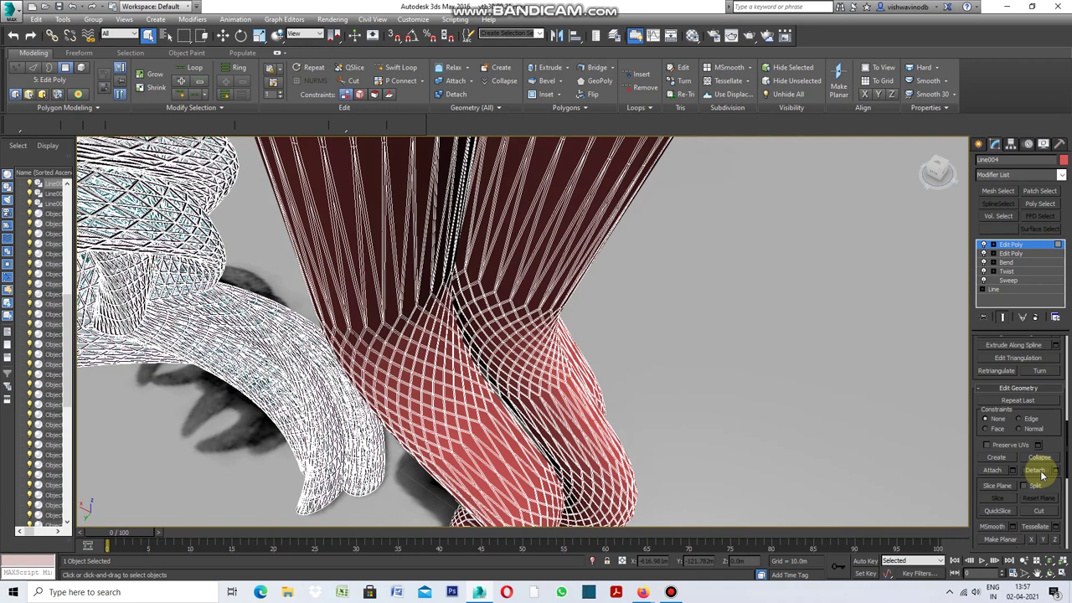
pyautogui.click(1037, 471)
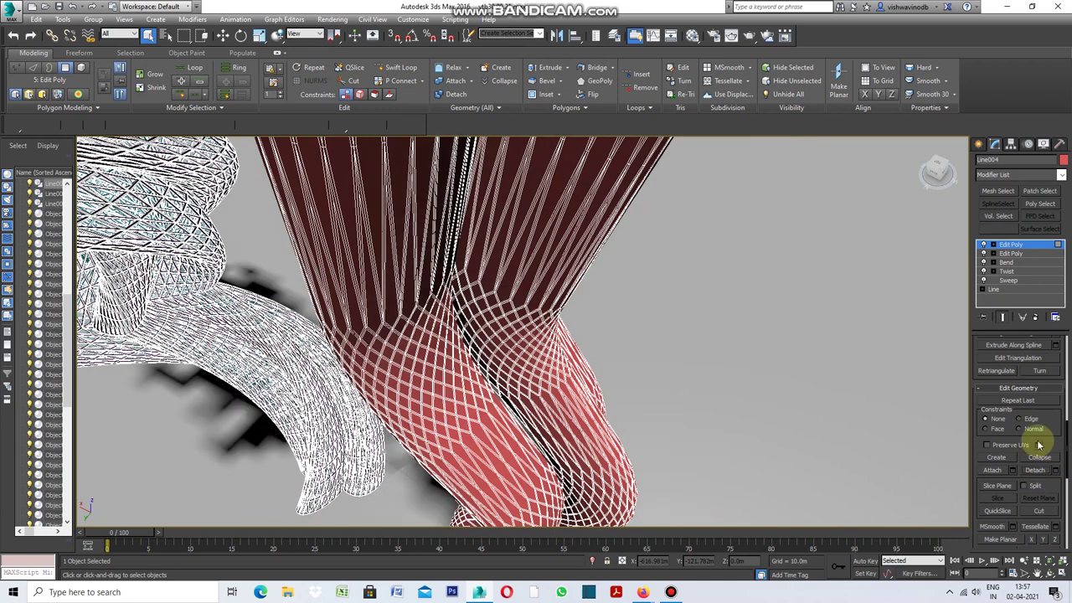
# Step: Change Line004's object colour from red to white
pyautogui.click(1063, 161)
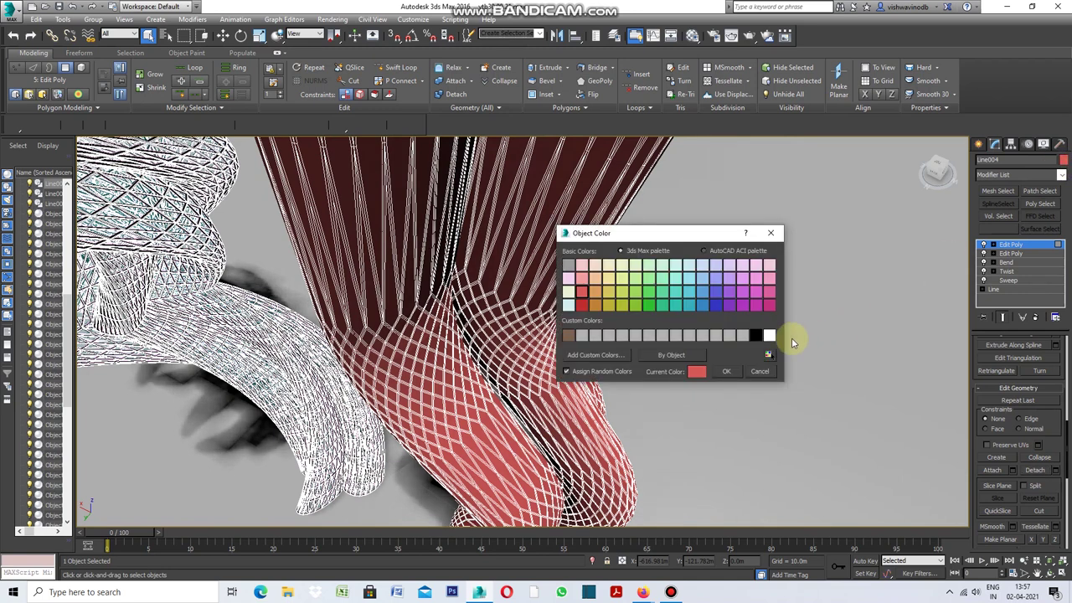
pyautogui.click(769, 335)
pyautogui.click(726, 372)
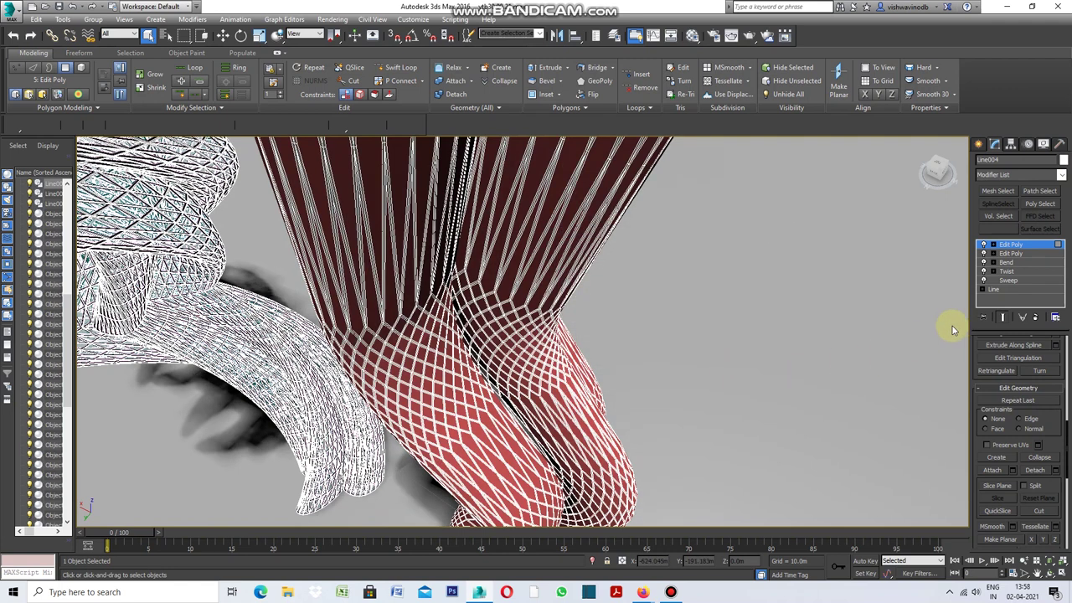
pyautogui.click(1036, 573)
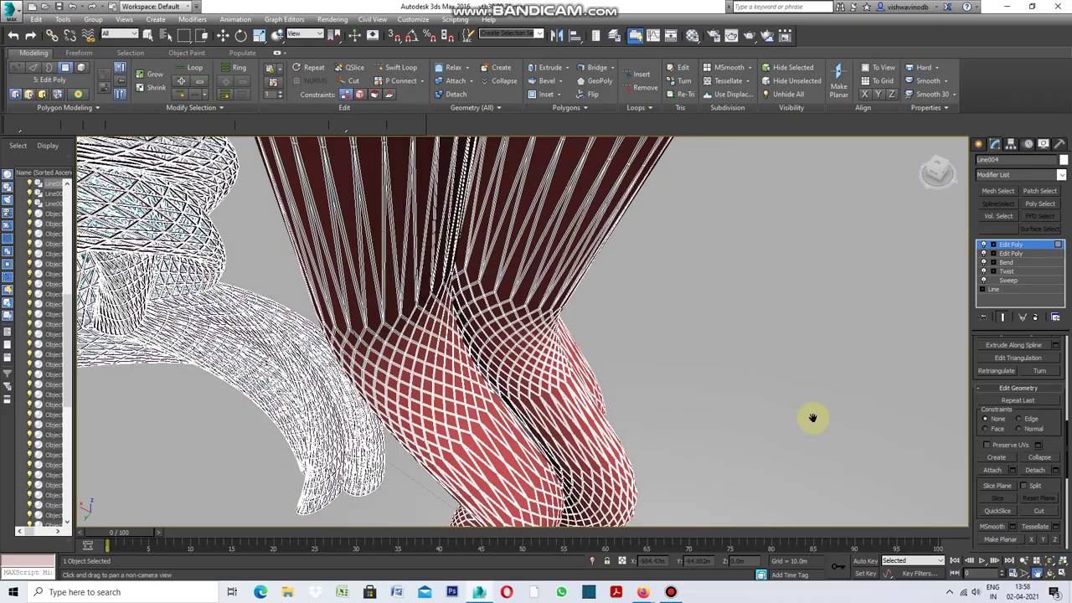
# Step: Pan and zoom the Perspective view to frame the whole twisted lattice tube
pyautogui.moveTo(716, 294)
pyautogui.mouseDown()
pyautogui.moveTo(723, 366)
pyautogui.moveTo(713, 275)
pyautogui.moveTo(690, 318)
pyautogui.moveTo(696, 249)
pyautogui.moveTo(661, 319)
pyautogui.moveTo(667, 206)
pyautogui.moveTo(654, 332)
pyautogui.mouseUp()
pyautogui.moveTo(650, 259)
pyautogui.mouseDown()
pyautogui.moveTo(653, 376)
pyautogui.moveTo(669, 300)
pyautogui.moveTo(658, 376)
pyautogui.mouseUp()
pyautogui.moveTo(626, 307)
pyautogui.mouseDown()
pyautogui.moveTo(648, 347)
pyautogui.moveTo(597, 367)
pyautogui.mouseUp()
pyautogui.scroll(-5, 626, 318)
pyautogui.click(1023, 573)
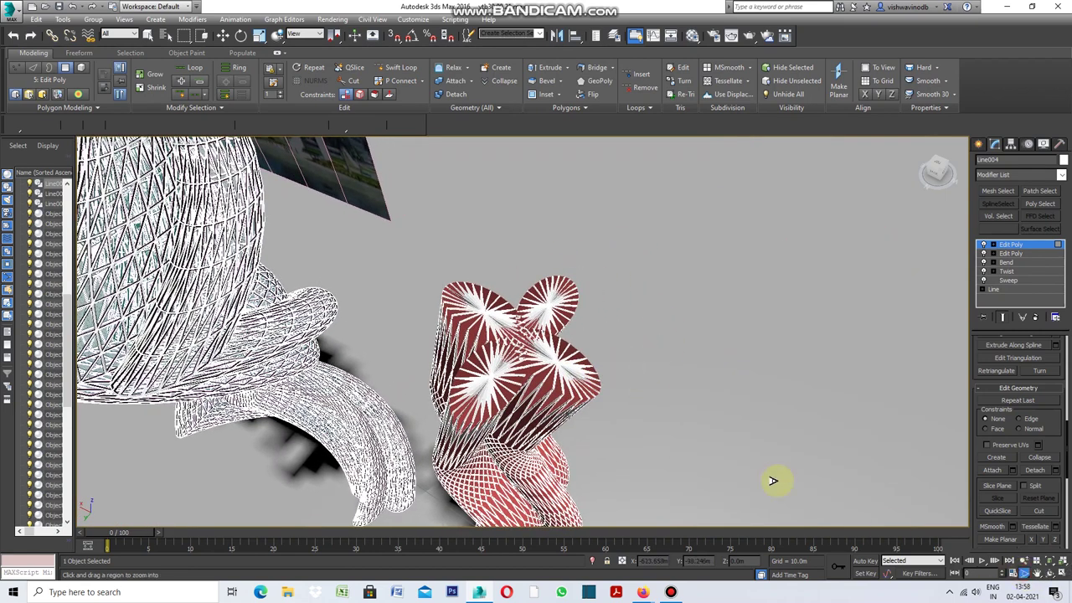
pyautogui.scroll(2, 737, 435)
pyautogui.scroll(3, 742, 418)
pyautogui.scroll(-3, 750, 431)
pyautogui.click(1036, 573)
pyautogui.moveTo(713, 447)
pyautogui.mouseDown()
pyautogui.moveTo(696, 436)
pyautogui.moveTo(721, 340)
pyautogui.moveTo(728, 346)
pyautogui.mouseUp()
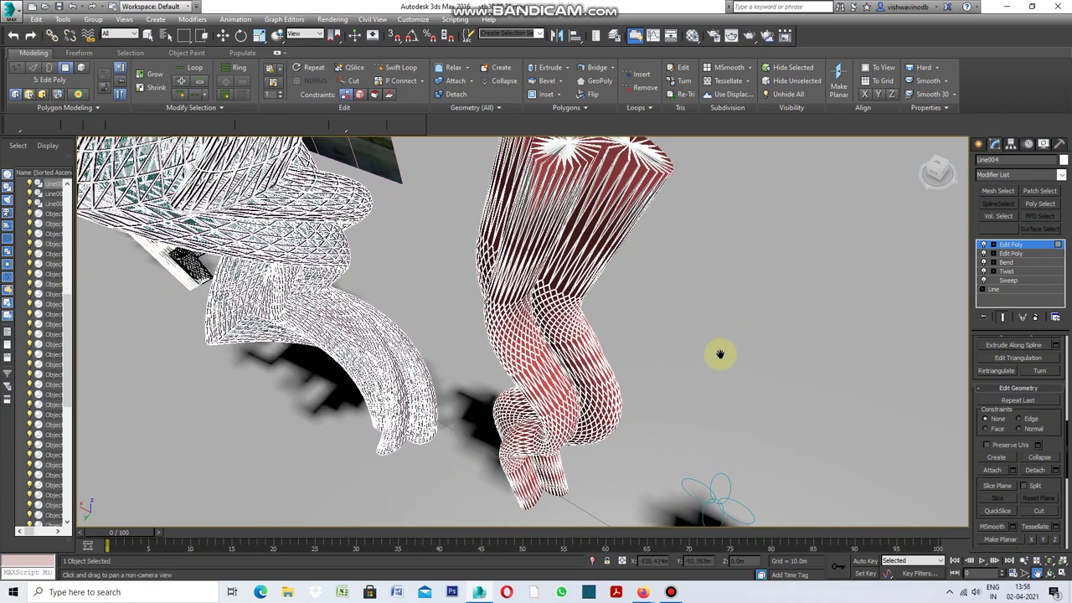
pyautogui.click(993, 145)
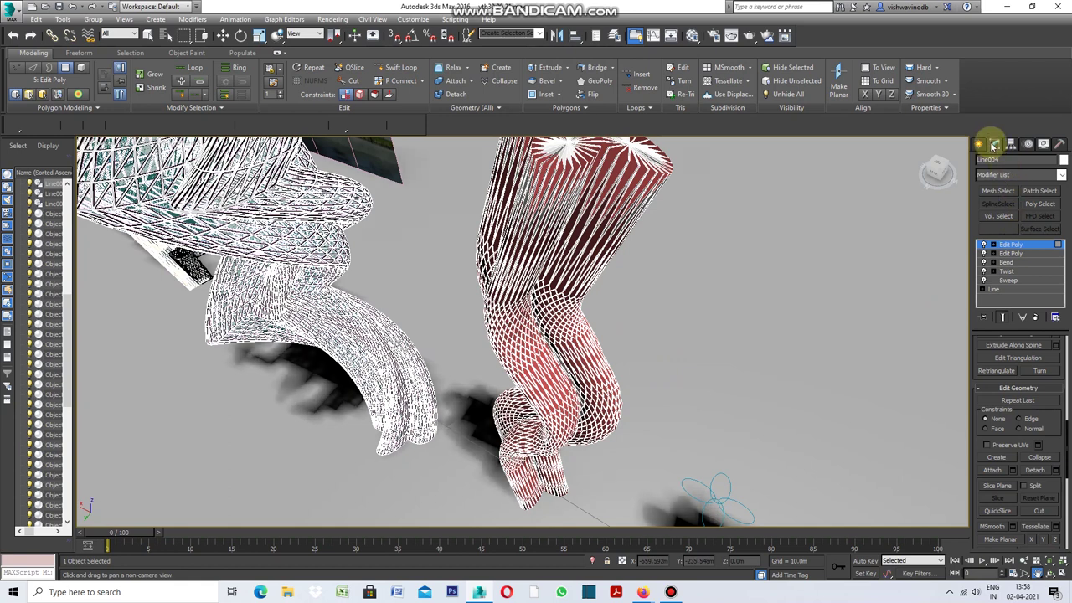
# Step: Add a Shell modifier to Line004 with a 0.3m outer amount, then select Plane001
pyautogui.click(1061, 175)
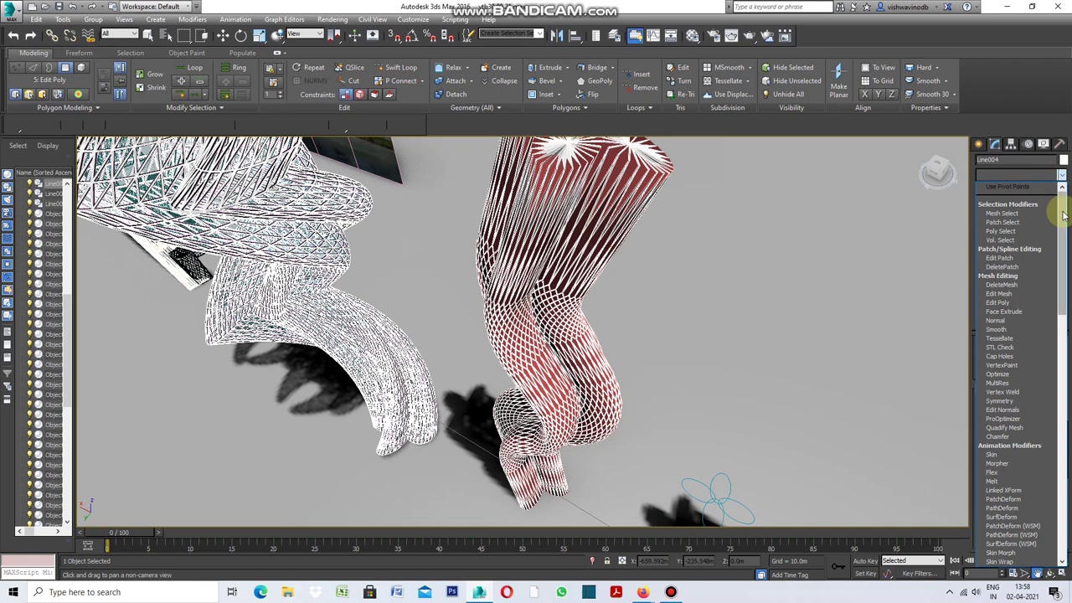
pyautogui.moveTo(1064, 217); pyautogui.dragTo(1067, 394)
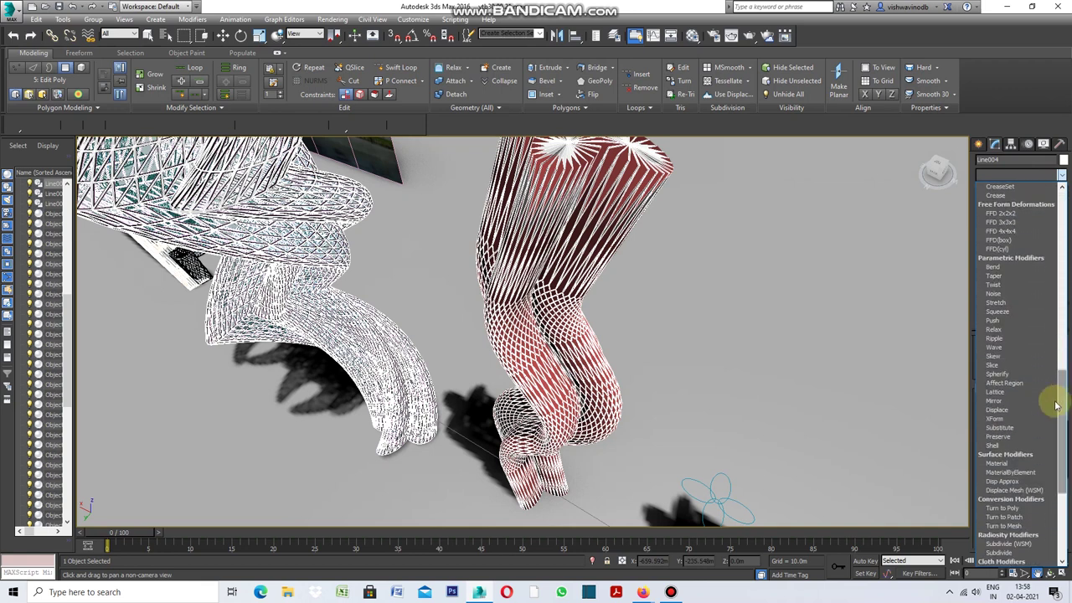
pyautogui.click(1006, 447)
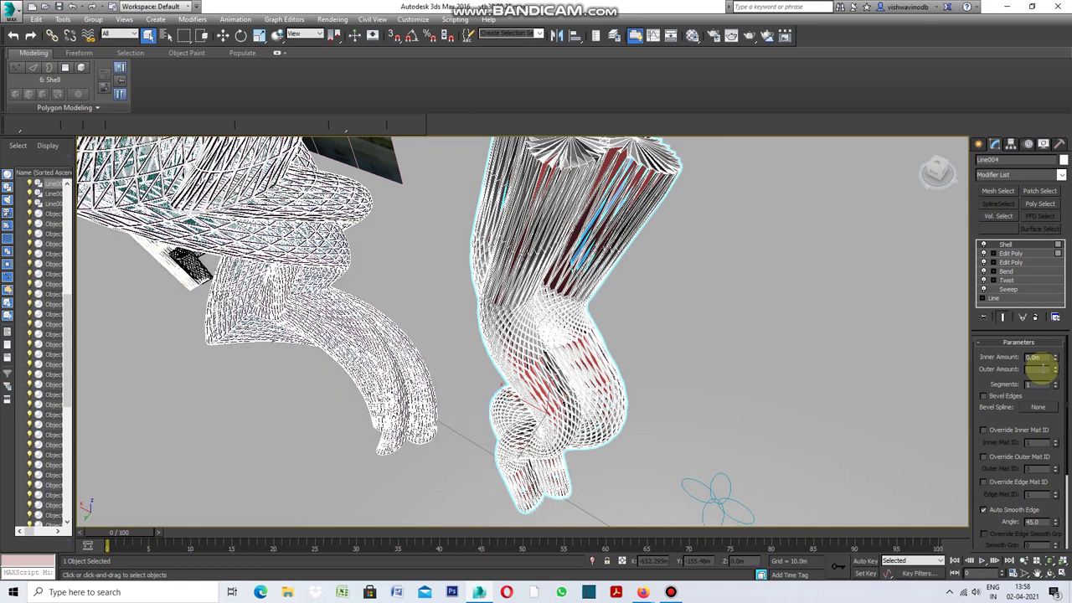
pyautogui.click(1038, 368)
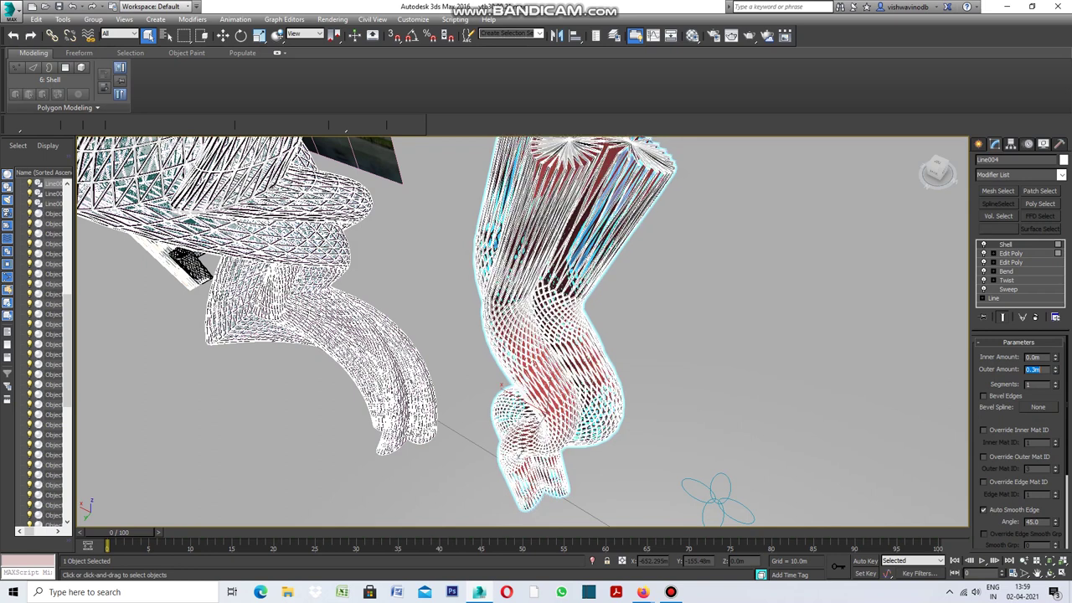
pyautogui.click(1035, 369)
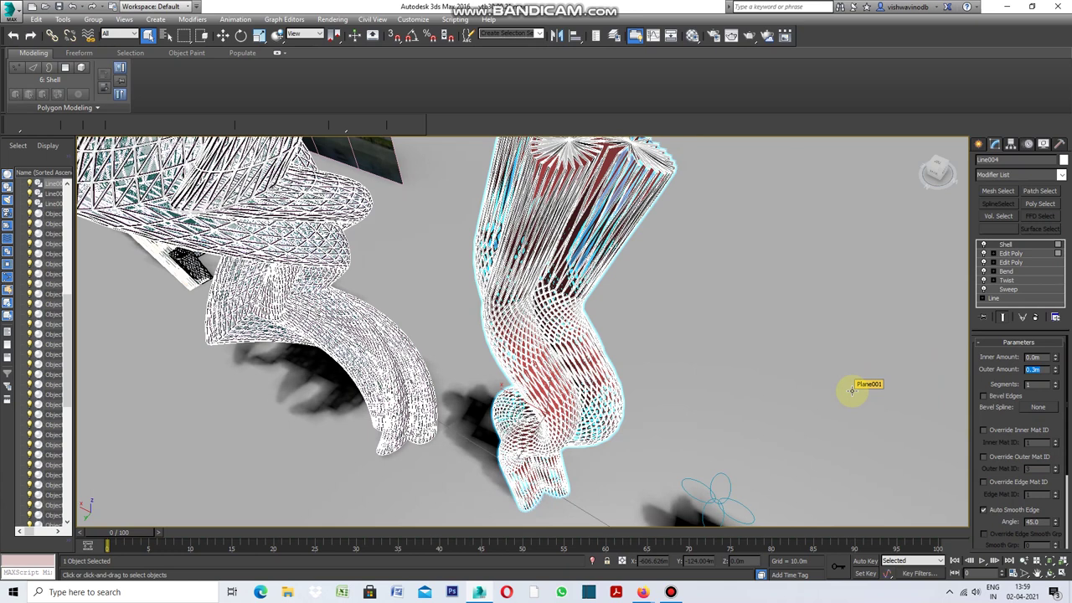
pyautogui.click(702, 349)
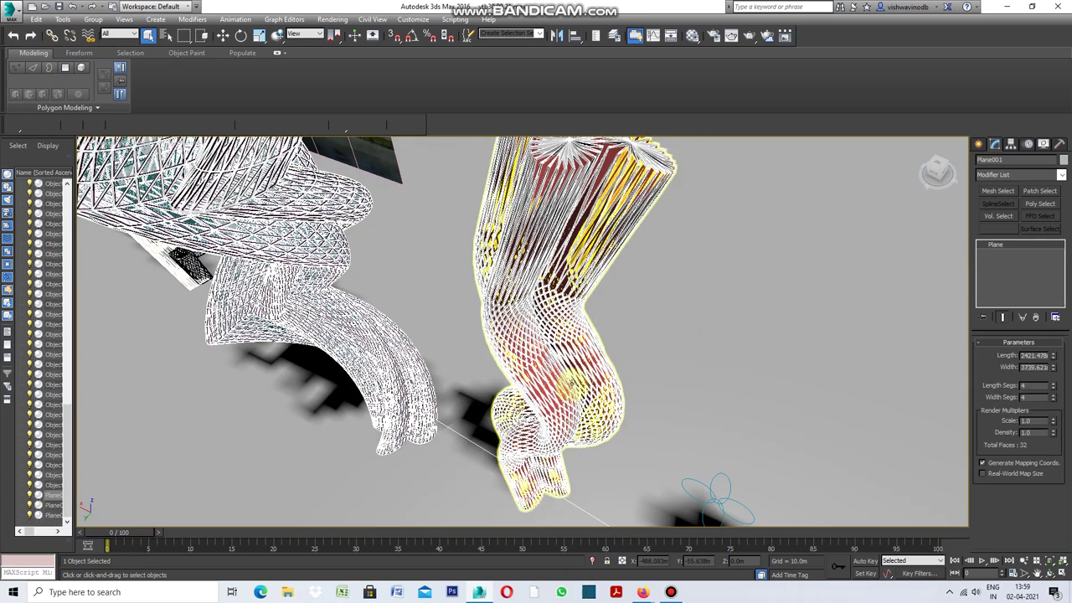
pyautogui.scroll(-5, 570, 382)
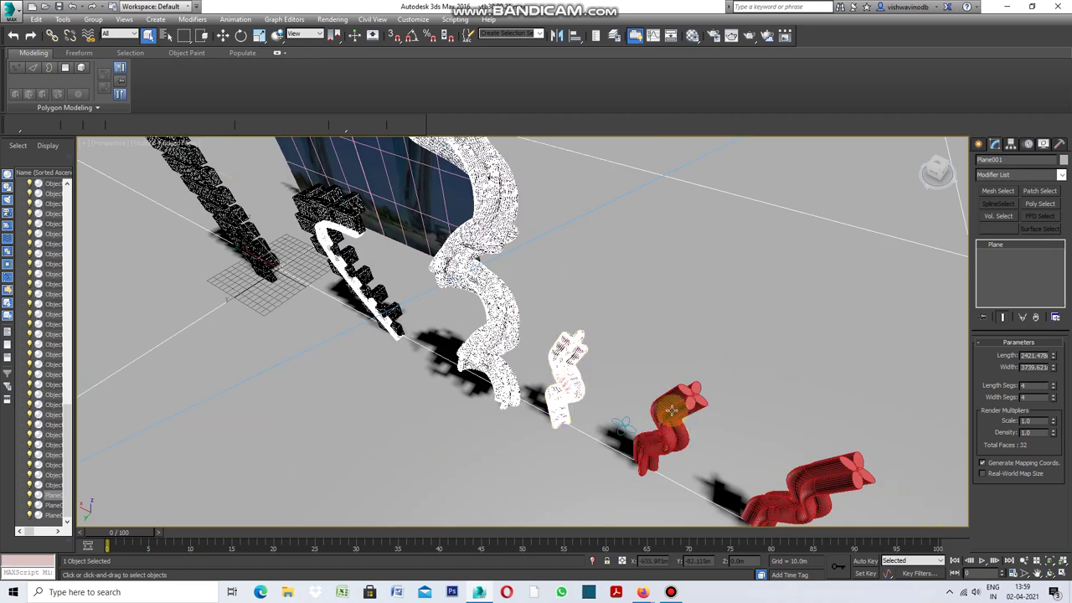
pyautogui.scroll(5, 672, 410)
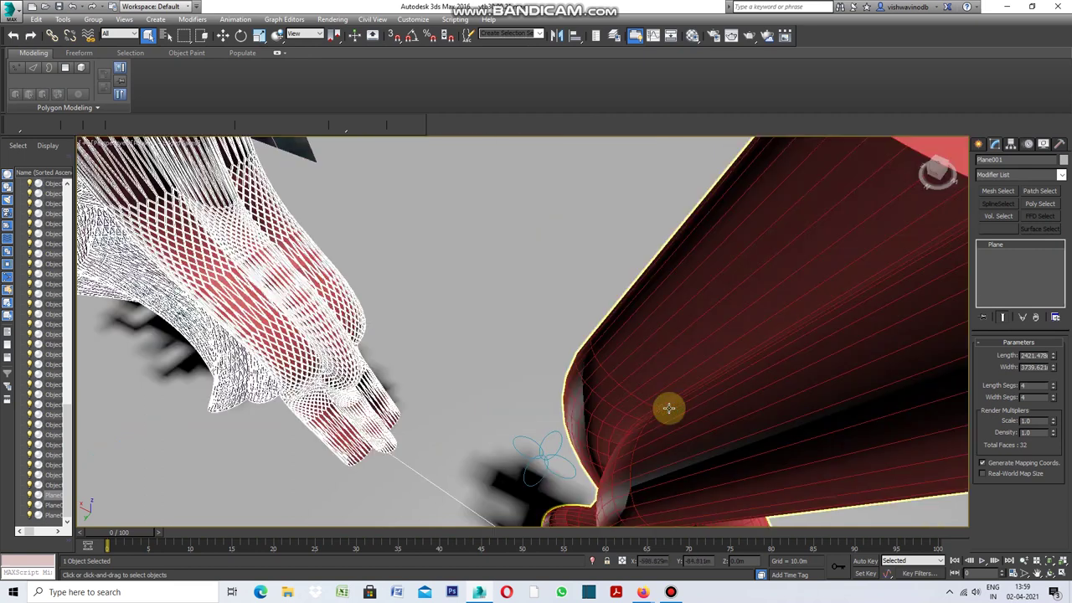
pyautogui.click(1036, 572)
pyautogui.moveTo(435, 302); pyautogui.dragTo(455, 307)
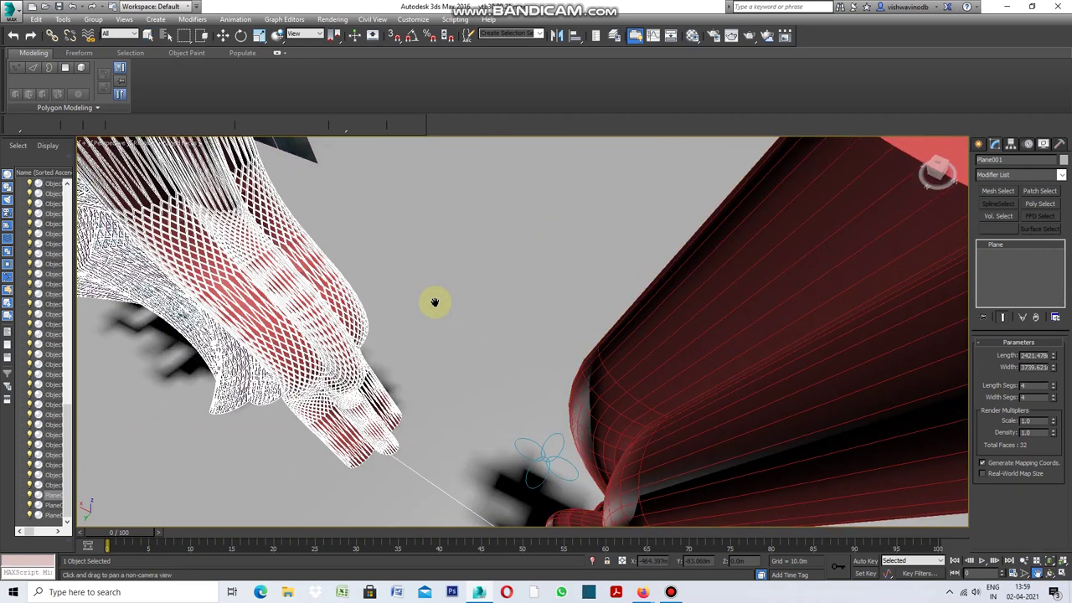
pyautogui.scroll(2, 460, 309)
pyautogui.scroll(2, 471, 314)
pyautogui.scroll(1, 470, 316)
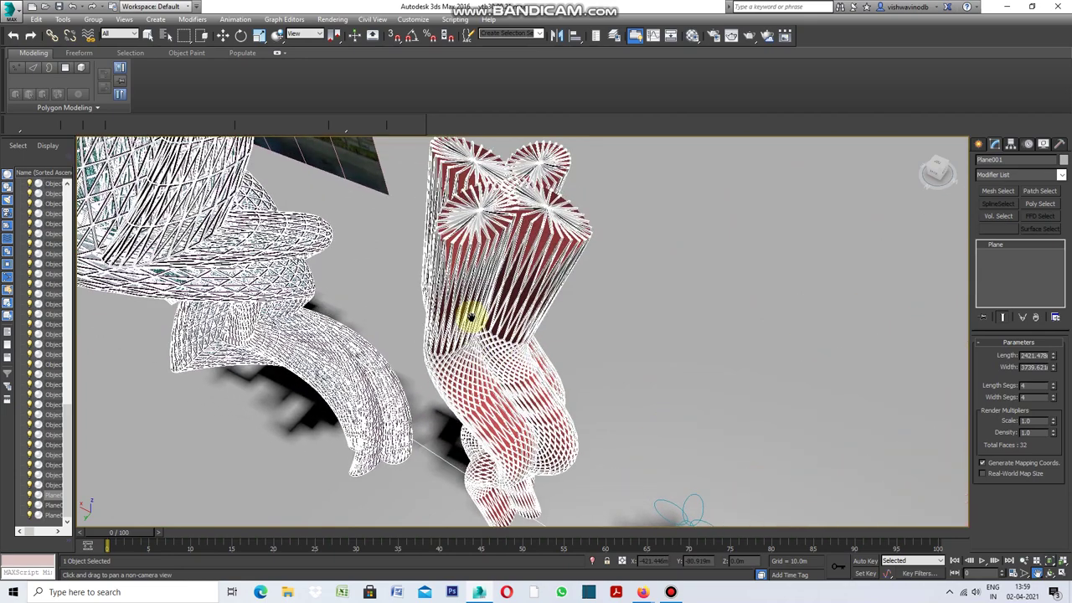
pyautogui.scroll(-2, 470, 308)
pyautogui.scroll(-2, 471, 304)
pyautogui.scroll(-1, 472, 300)
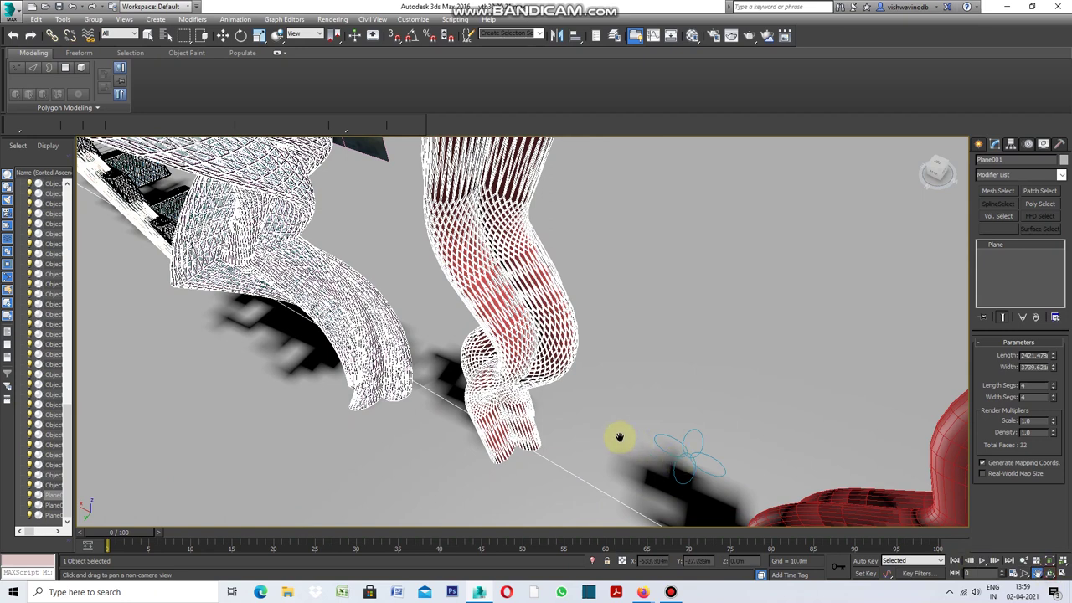
pyautogui.click(1037, 572)
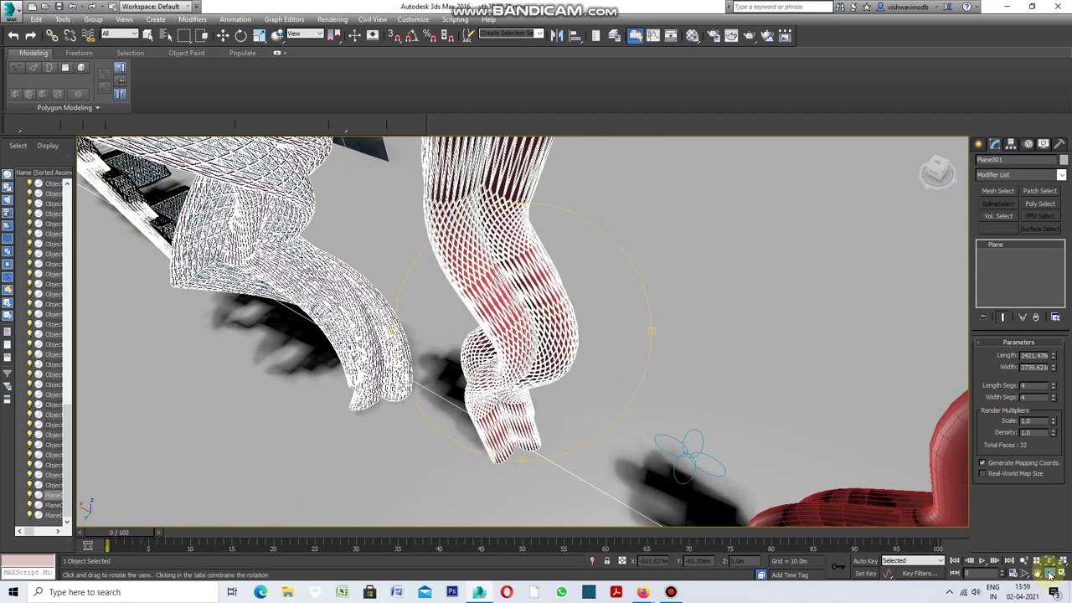
pyautogui.moveTo(522, 455); pyautogui.dragTo(524, 437)
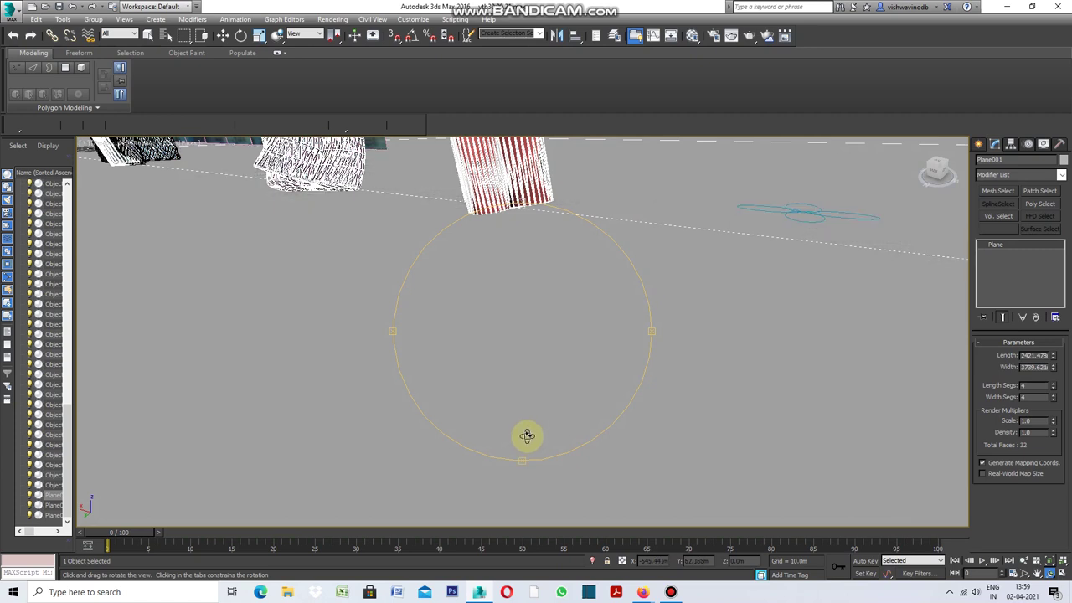
pyautogui.hotkey('shift', 'z')
pyautogui.scroll(5, 527, 278)
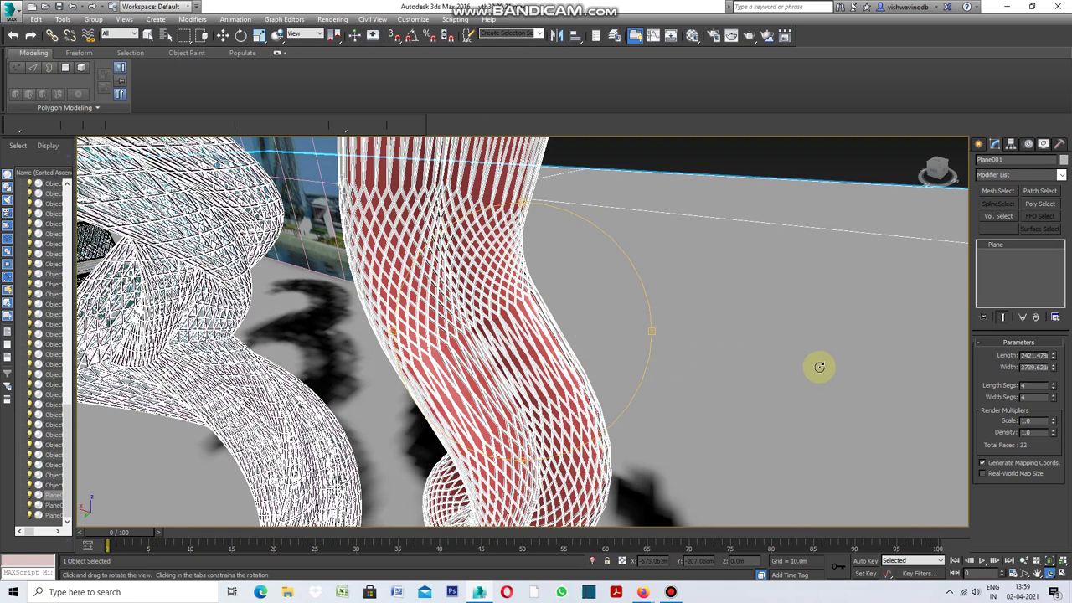
pyautogui.click(980, 146)
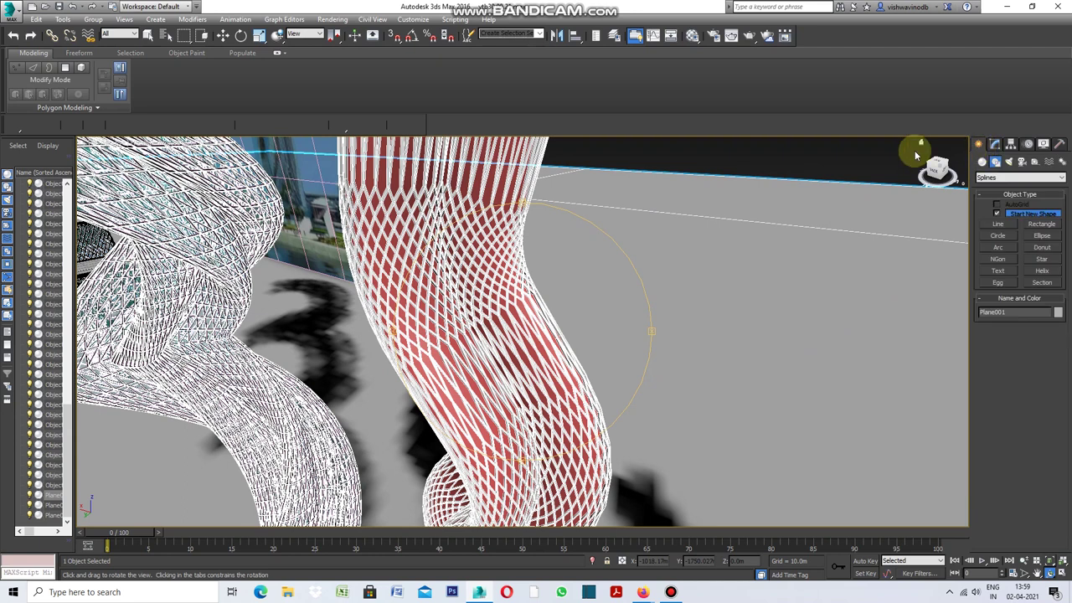
pyautogui.click(147, 35)
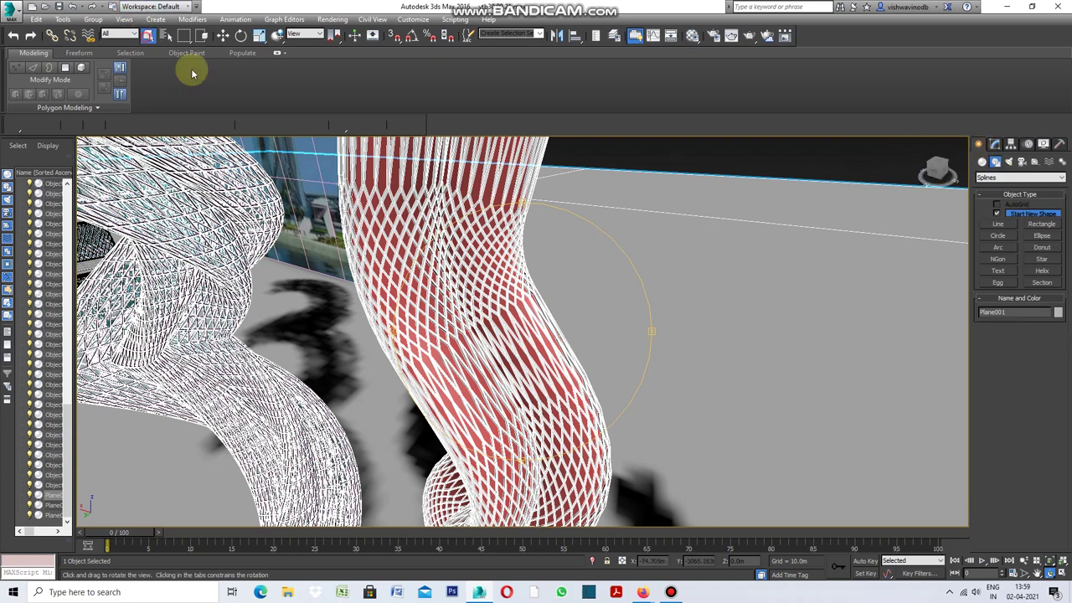
pyautogui.click(480, 385)
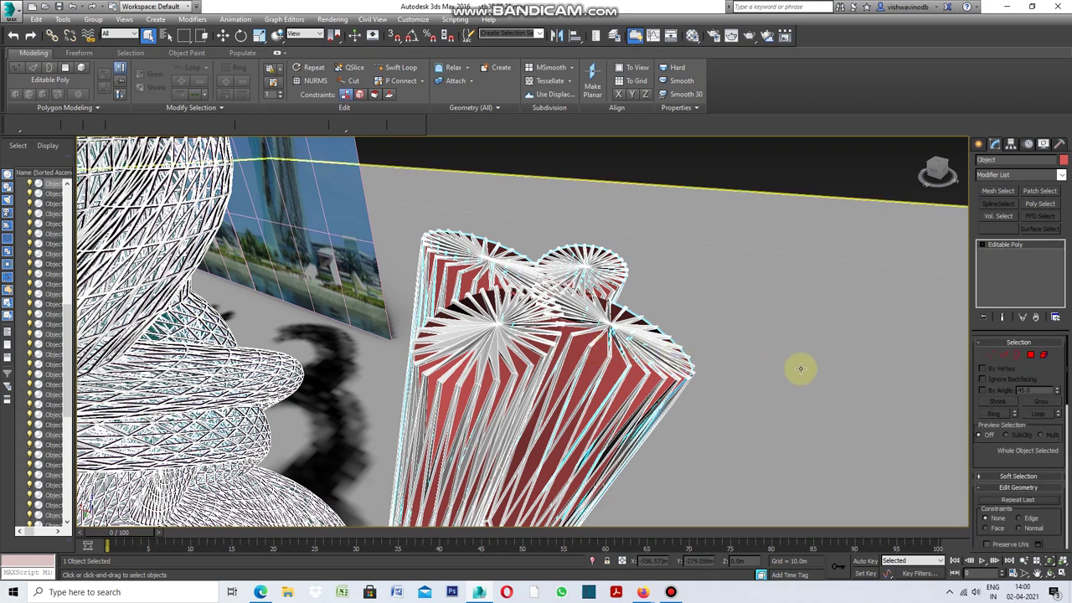
# Step: Select all faces of the red infill tower and zoom in on its twisted middle
pyautogui.click(1032, 357)
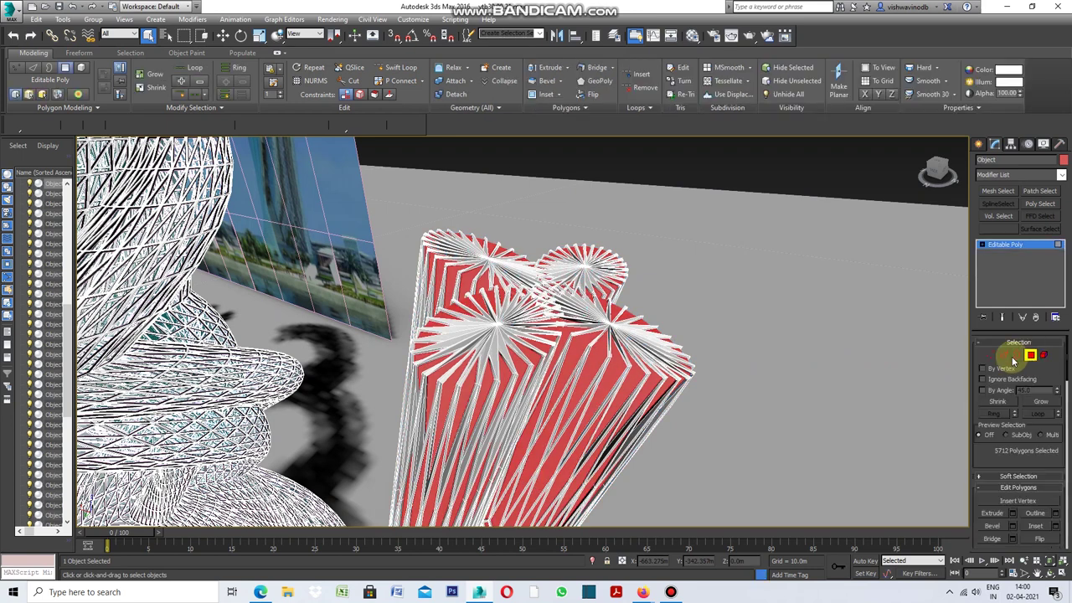
pyautogui.click(1038, 572)
pyautogui.moveTo(691, 442)
pyautogui.mouseDown()
pyautogui.moveTo(708, 358)
pyautogui.moveTo(670, 336)
pyautogui.mouseUp()
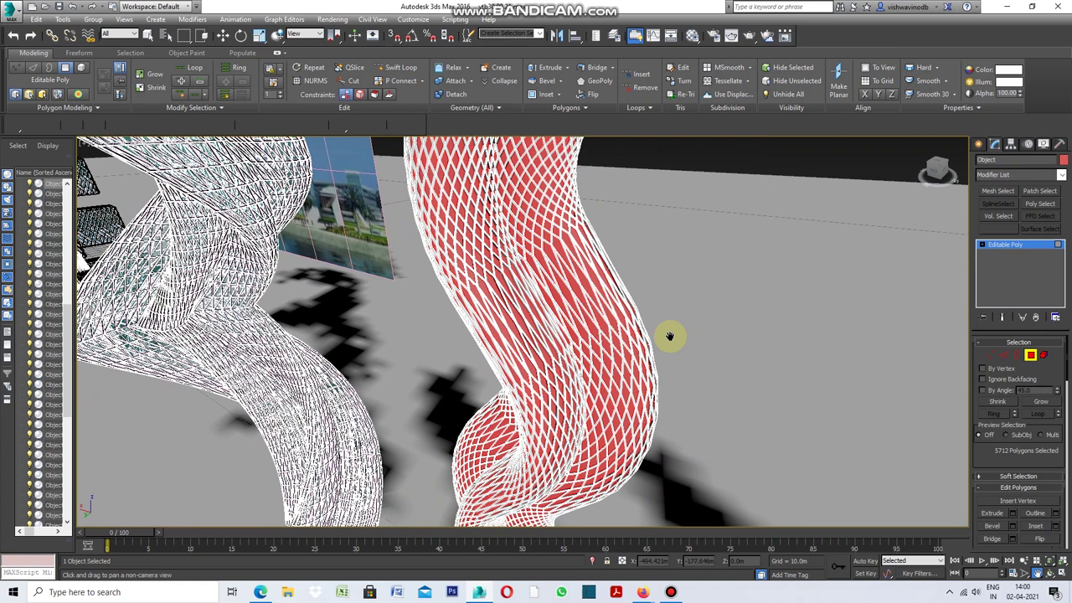
pyautogui.scroll(5, 530, 290)
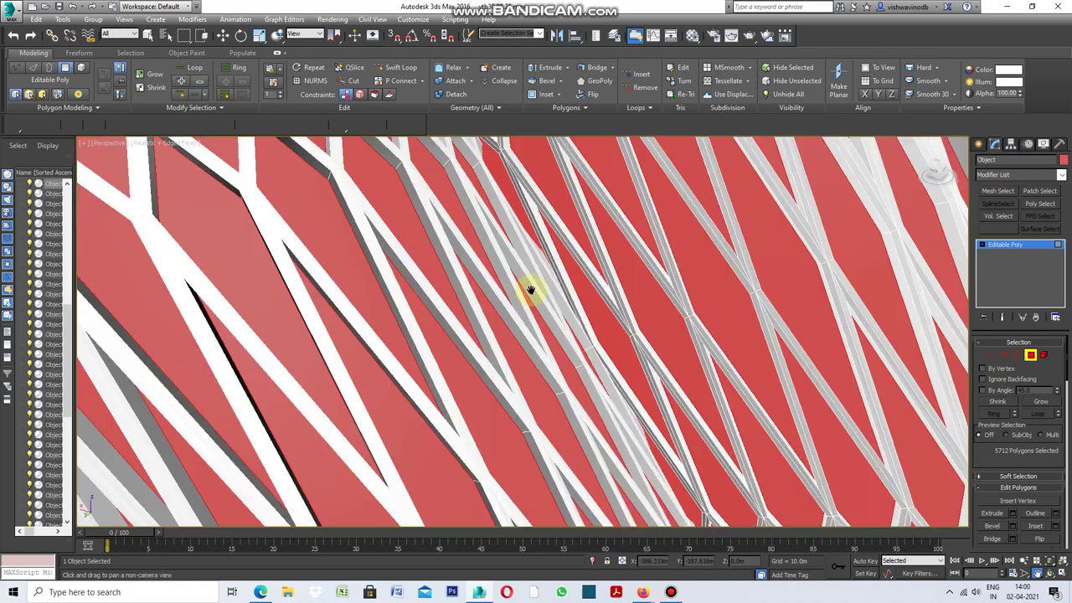
pyautogui.scroll(-5, 530, 290)
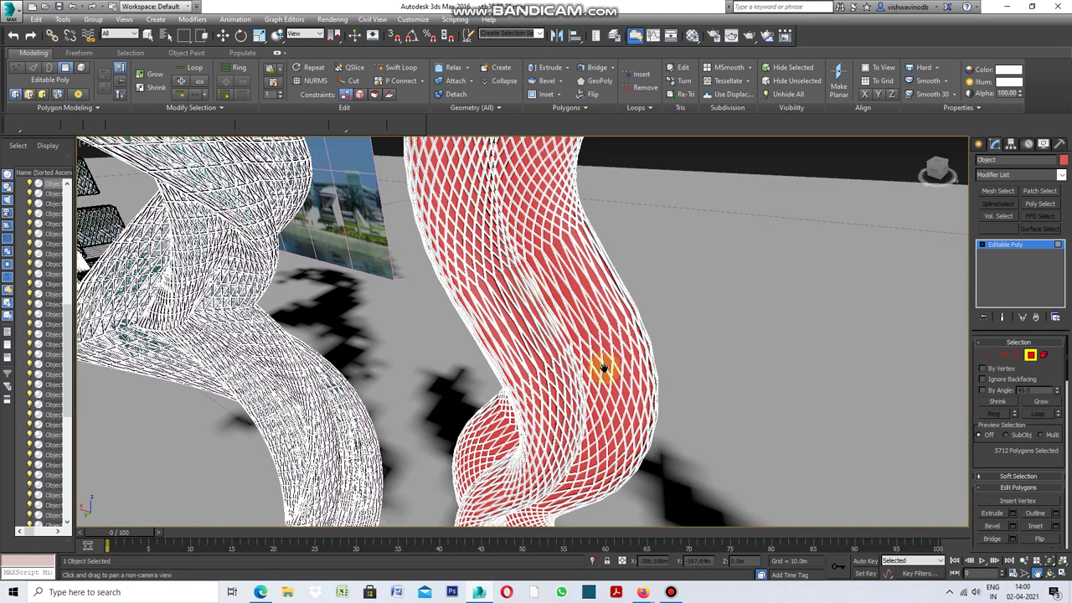
pyautogui.click(1030, 574)
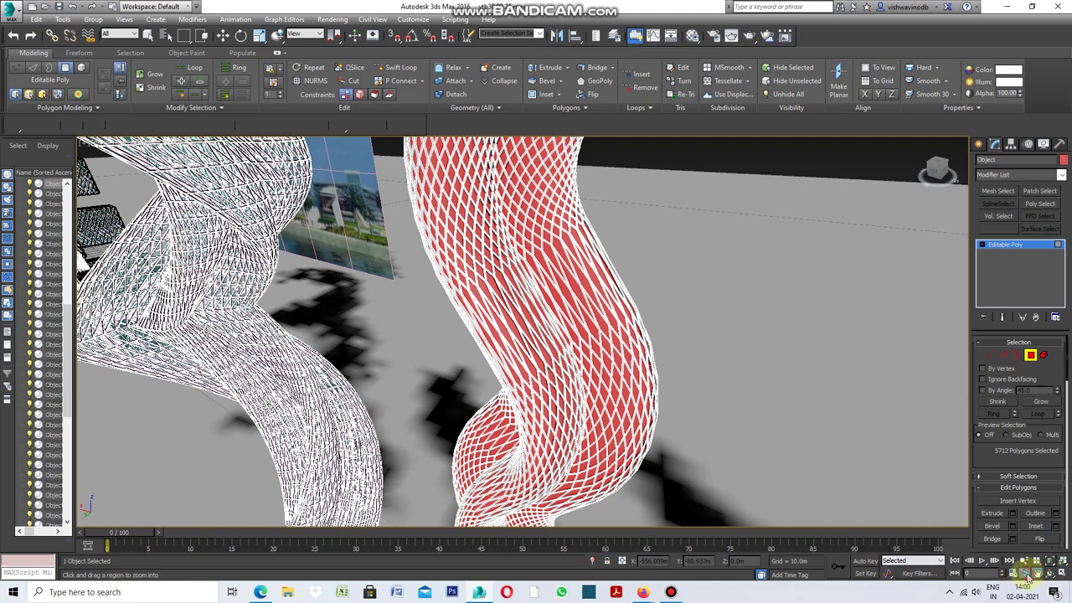
pyautogui.moveTo(706, 460); pyautogui.dragTo(695, 426)
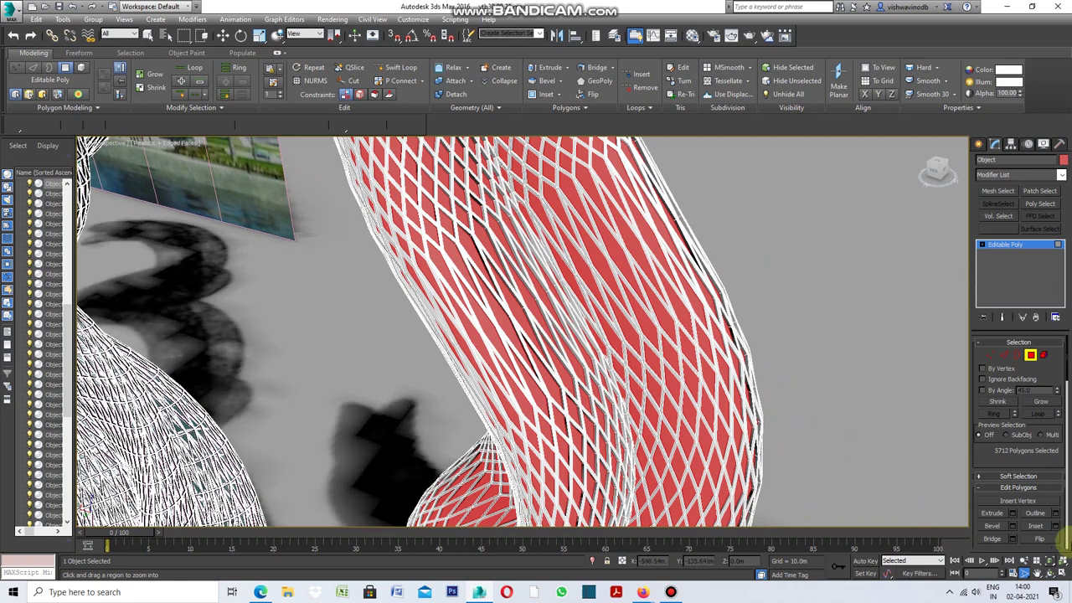
# Step: Apply a 0.05m inset to the selected panel faces
pyautogui.click(1056, 527)
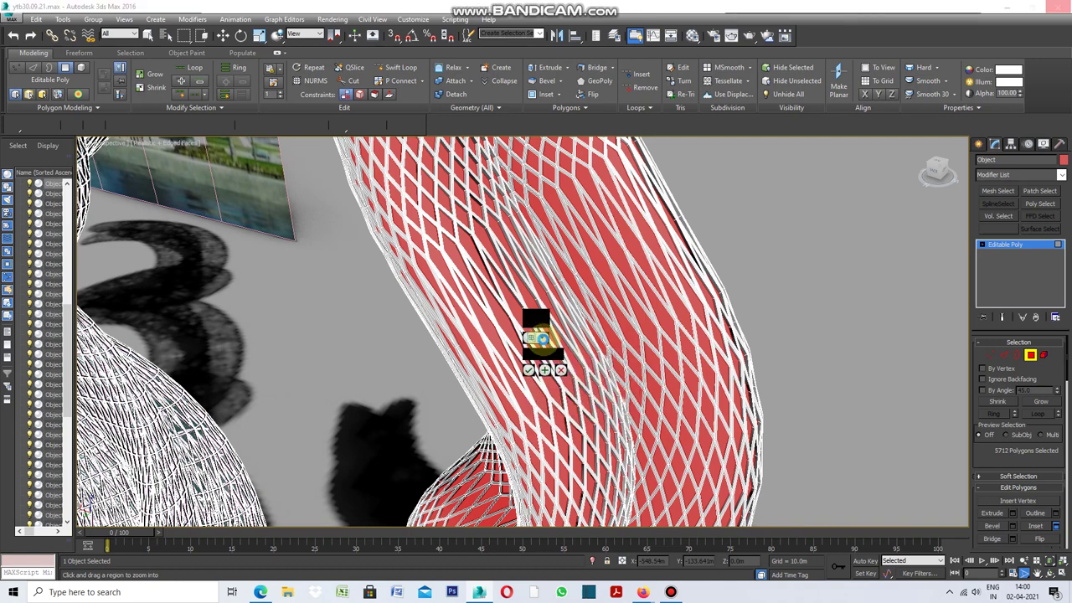
pyautogui.click(620, 351)
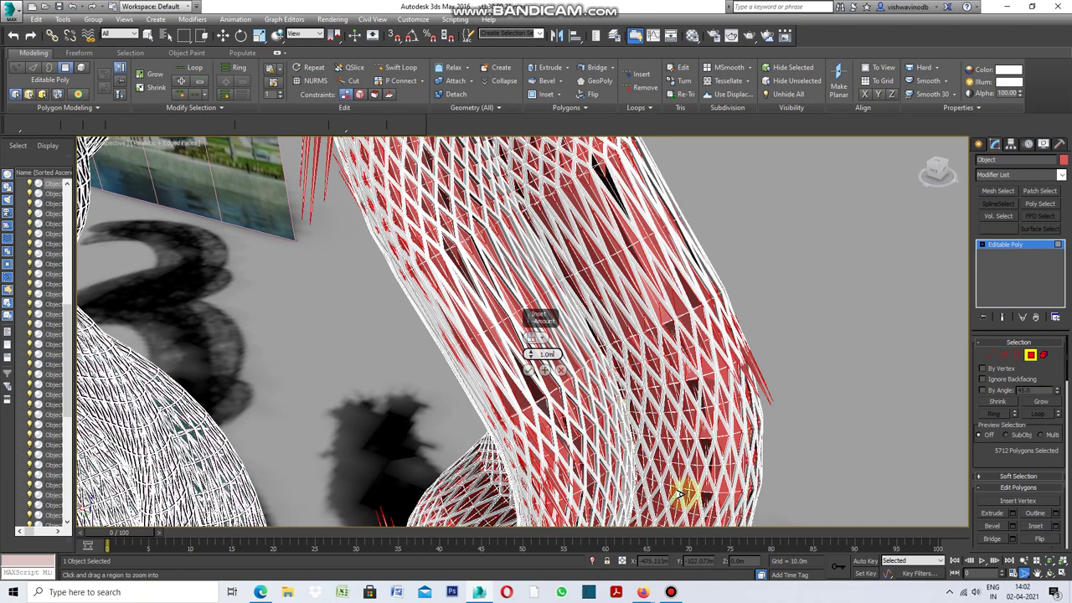
pyautogui.press('XF86AudioLowerVolume')
pyautogui.write('.05')
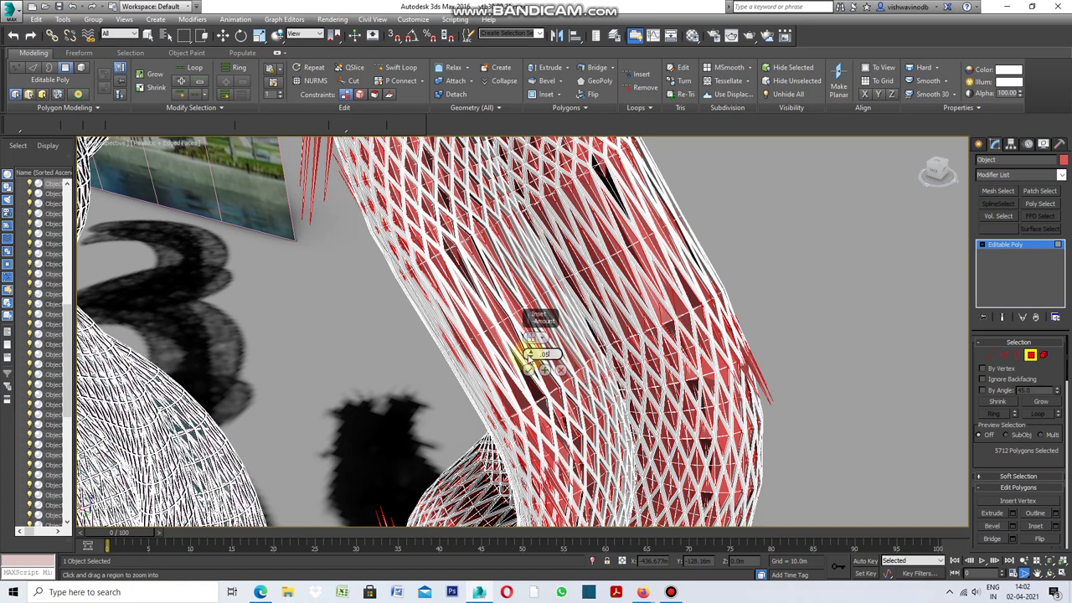
pyautogui.press('Return')
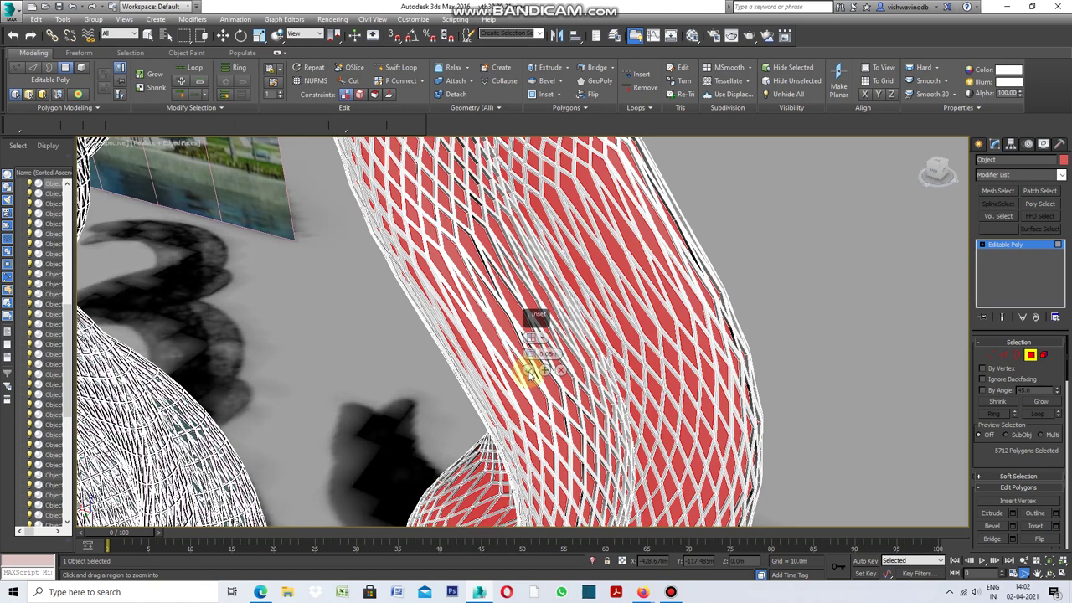
pyautogui.click(529, 370)
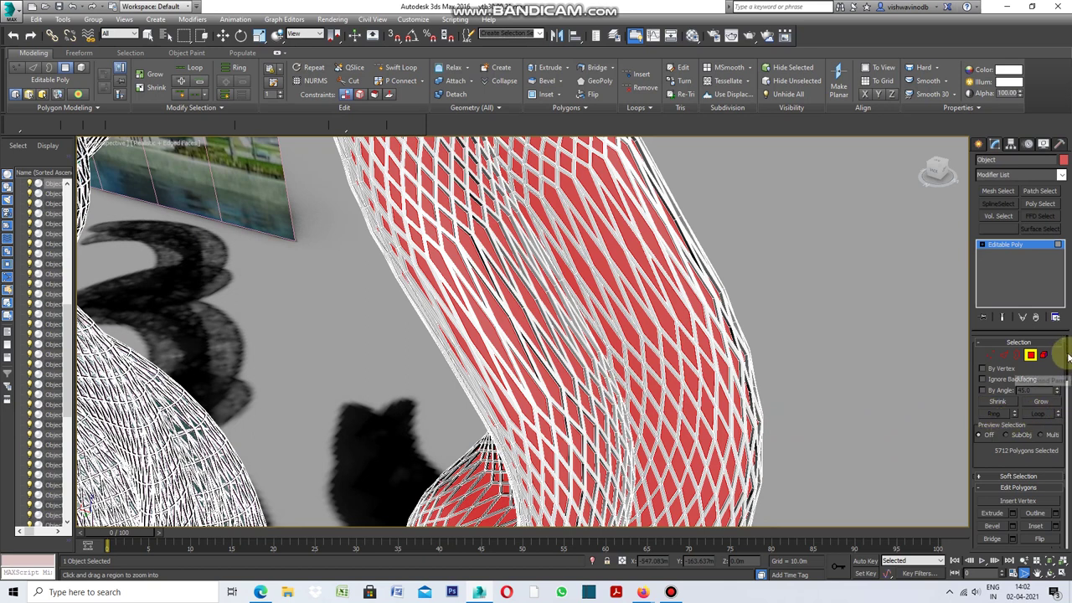
pyautogui.moveTo(1068, 359); pyautogui.dragTo(1069, 427)
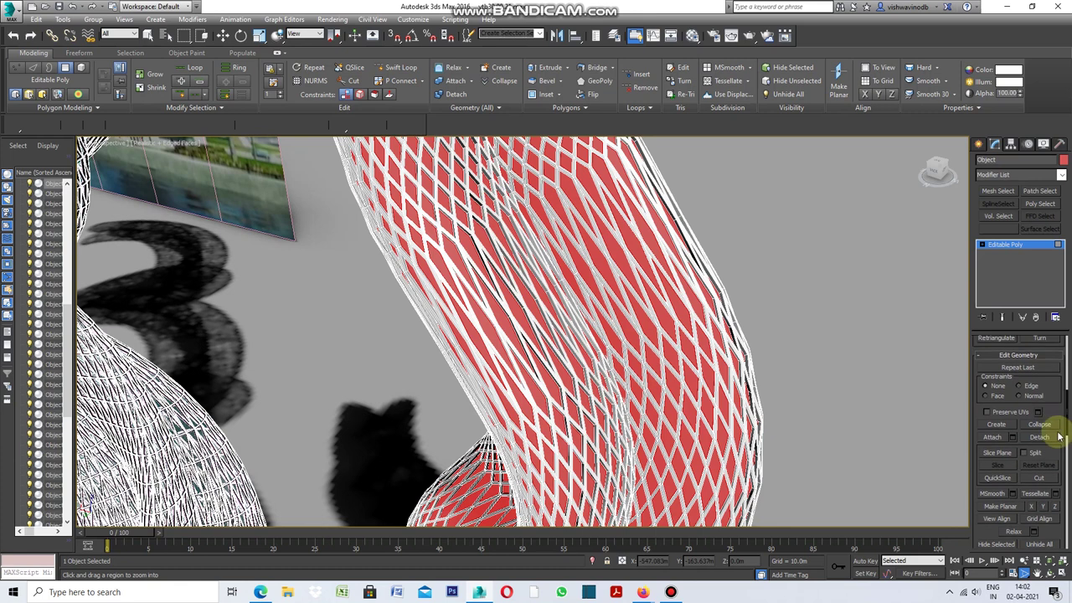
# Step: Detach the inset faces as a new object and make the original object black
pyautogui.click(1044, 441)
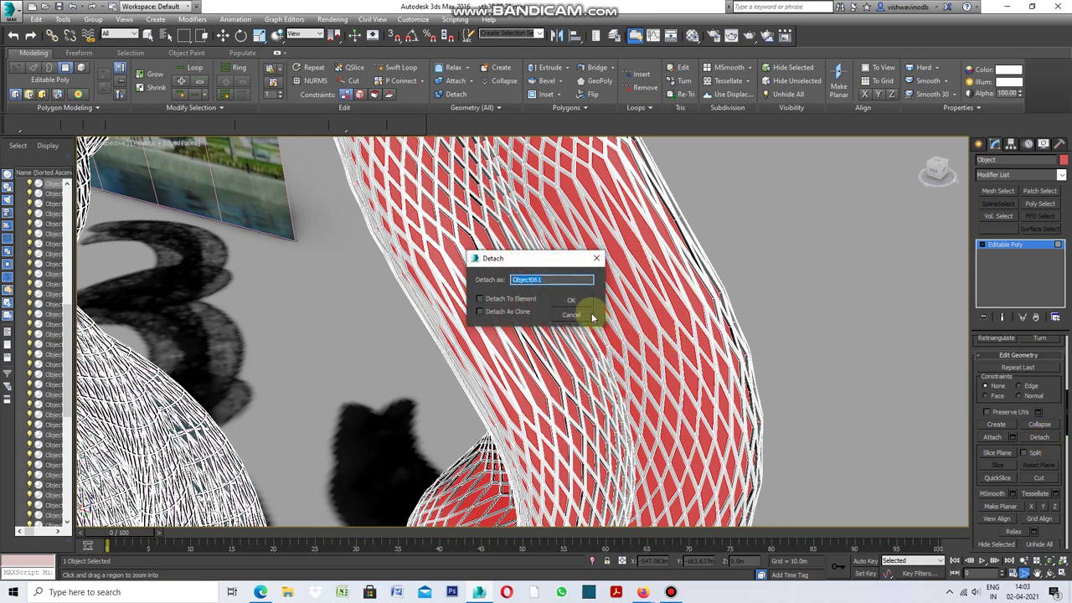
pyautogui.click(575, 295)
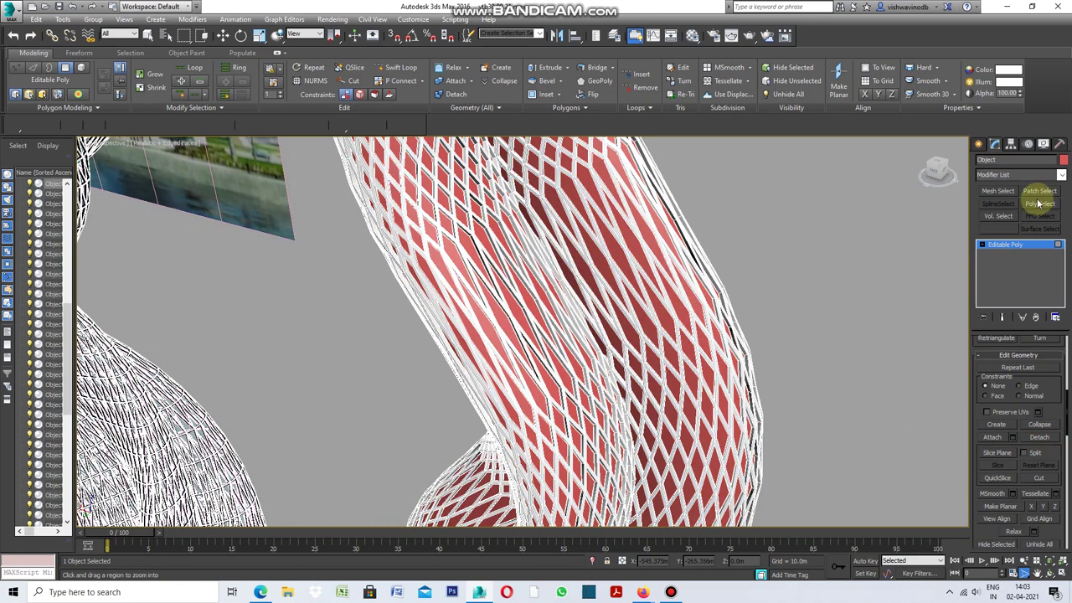
pyautogui.click(1063, 161)
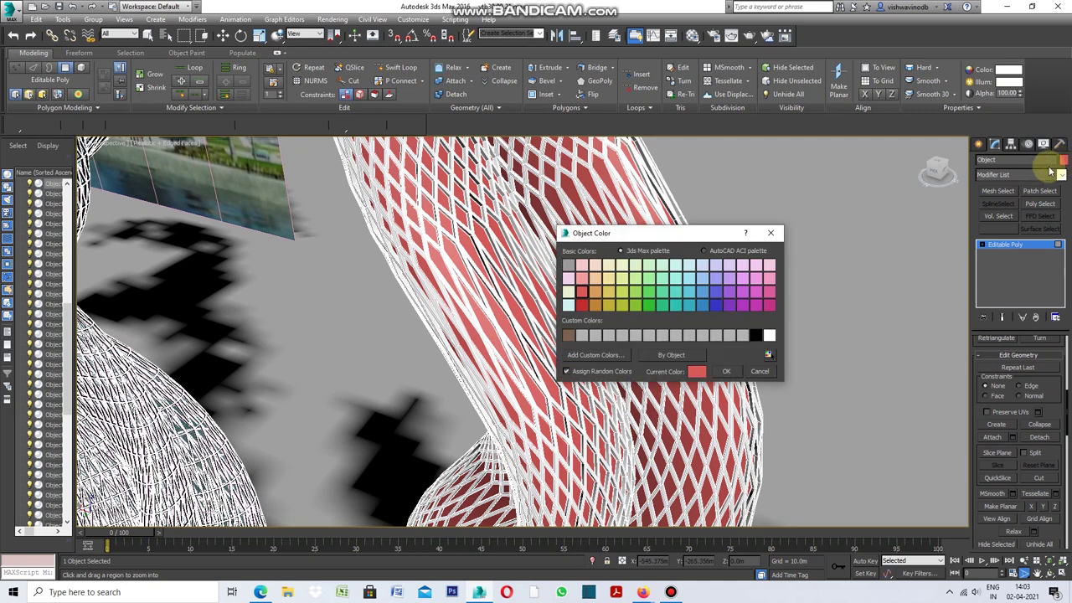
pyautogui.click(756, 335)
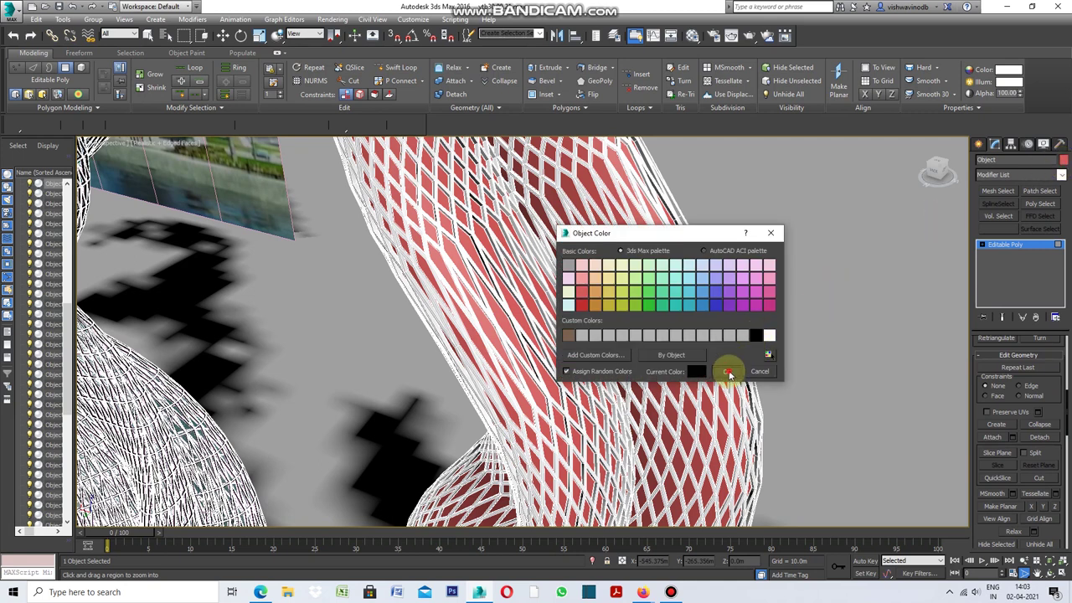
pyautogui.click(728, 372)
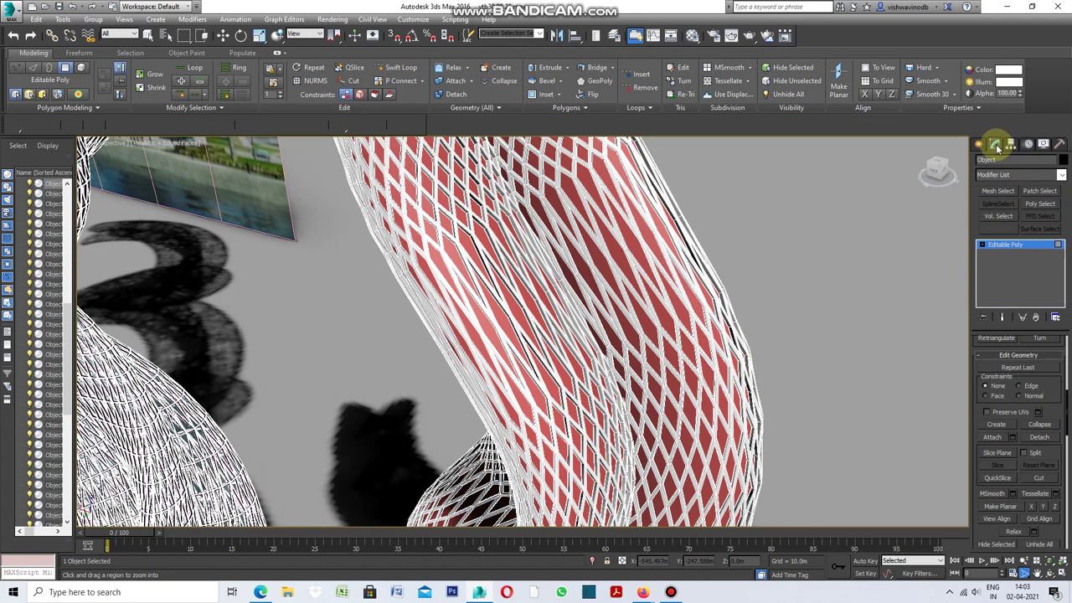
pyautogui.click(1063, 179)
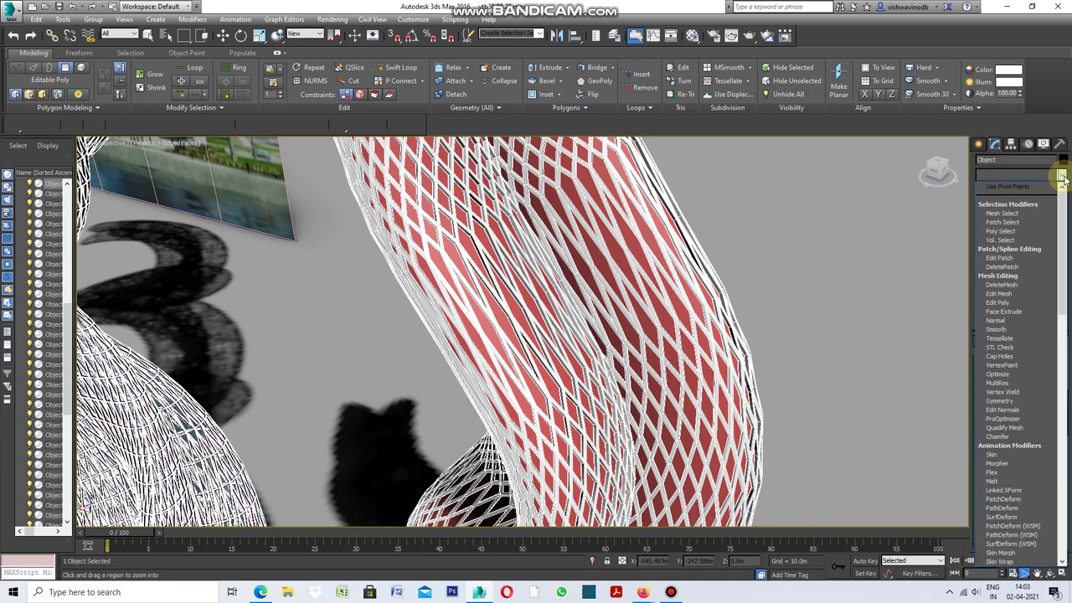
# Step: Add a Shell modifier to the black frame object with a 0.17m outer amount
pyautogui.moveTo(1060, 239); pyautogui.dragTo(1047, 417)
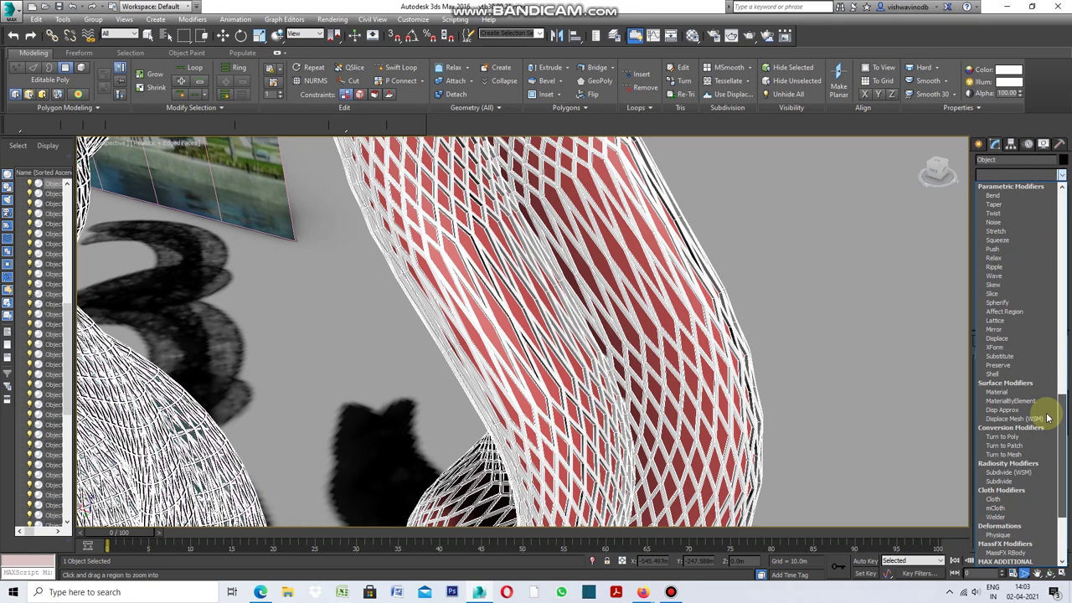
pyautogui.click(988, 375)
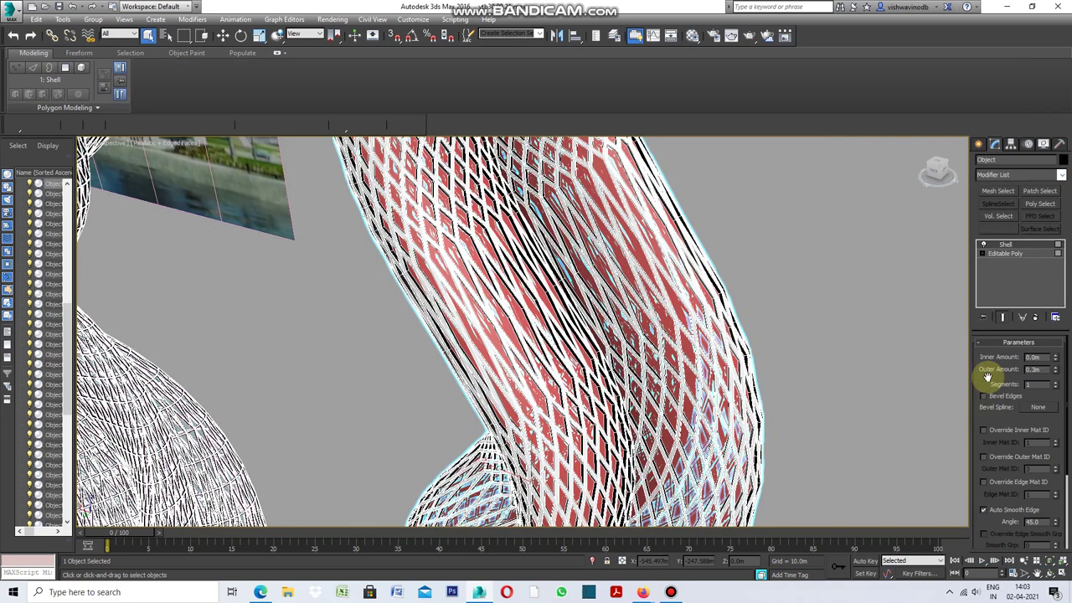
pyautogui.click(1037, 370)
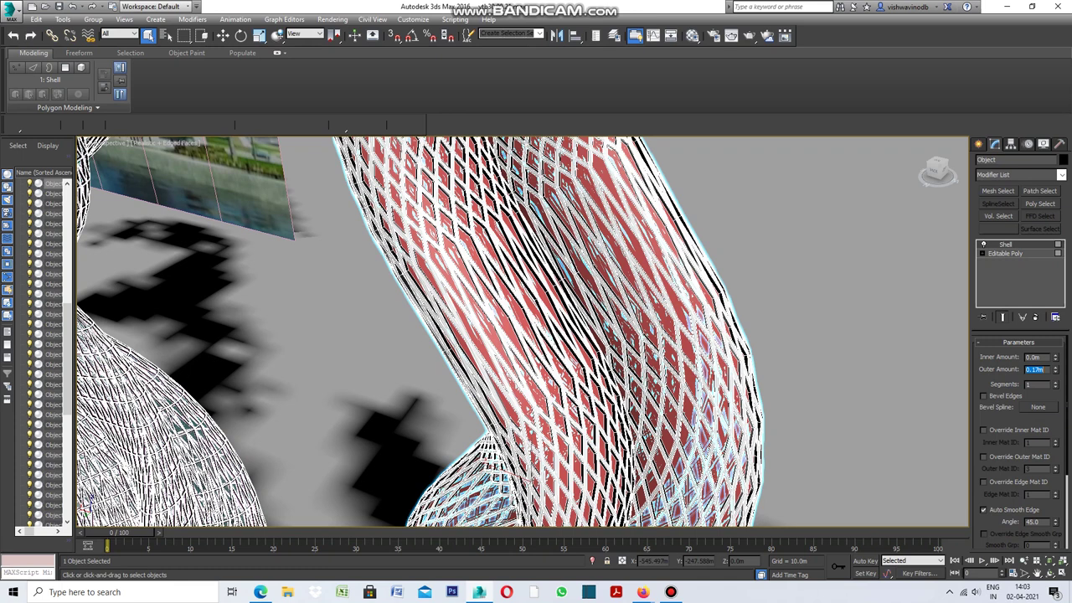
pyautogui.click(1009, 355)
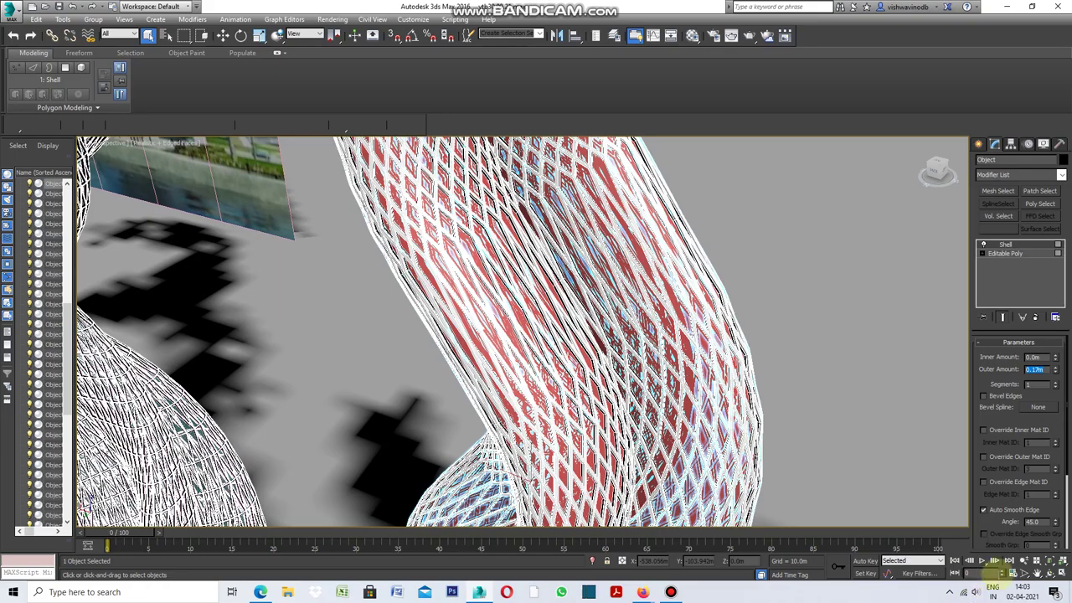
# Step: Zoom in closely on the thinner lattice with Zoom Region and the mouse wheel
pyautogui.click(1023, 572)
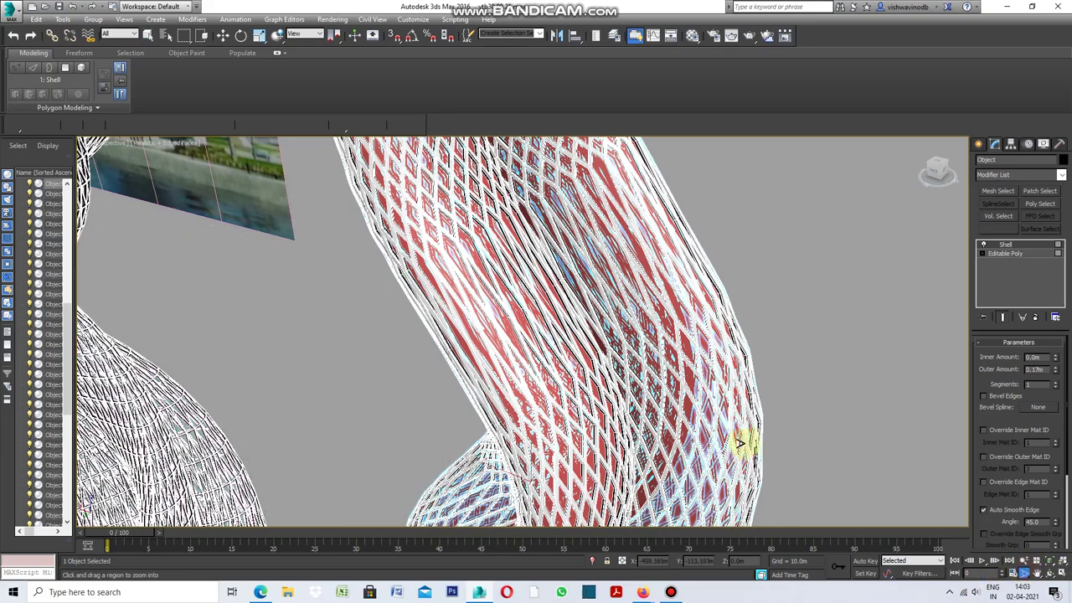
pyautogui.scroll(3, 713, 383)
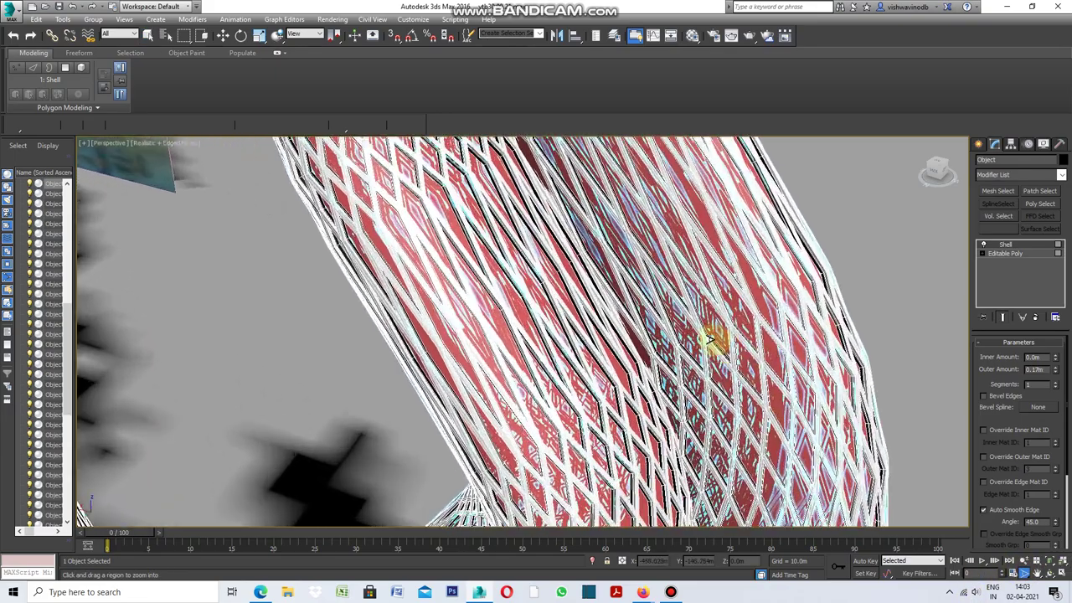
pyautogui.scroll(3, 713, 342)
pyautogui.scroll(2, 710, 322)
pyautogui.scroll(2, 540, 285)
pyautogui.scroll(2, 553, 276)
pyautogui.scroll(2, 549, 267)
pyautogui.scroll(-2, 551, 264)
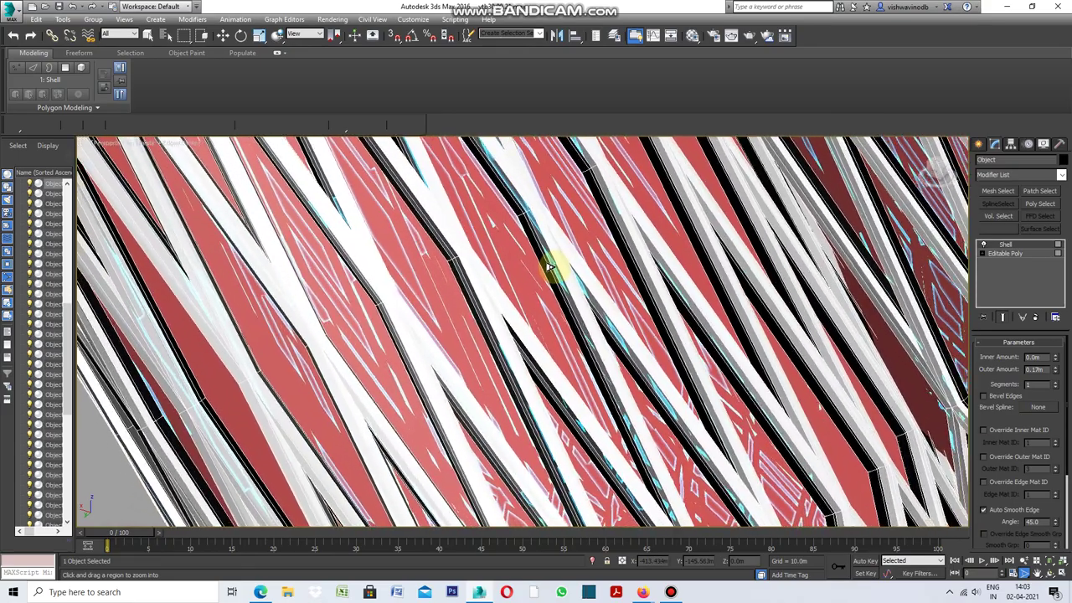
pyautogui.scroll(-2, 556, 263)
pyautogui.scroll(-2, 555, 282)
pyautogui.scroll(-2, 549, 305)
pyautogui.scroll(-2, 545, 312)
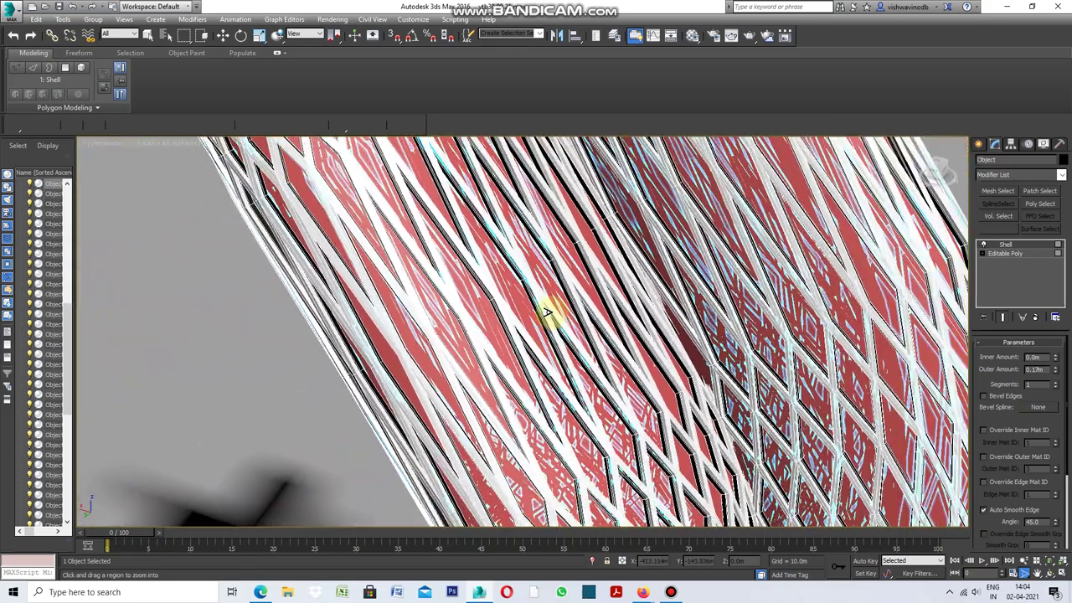
# Step: Turn off Edged Faces in the viewport shading and pan across the lattice
pyautogui.click(164, 144)
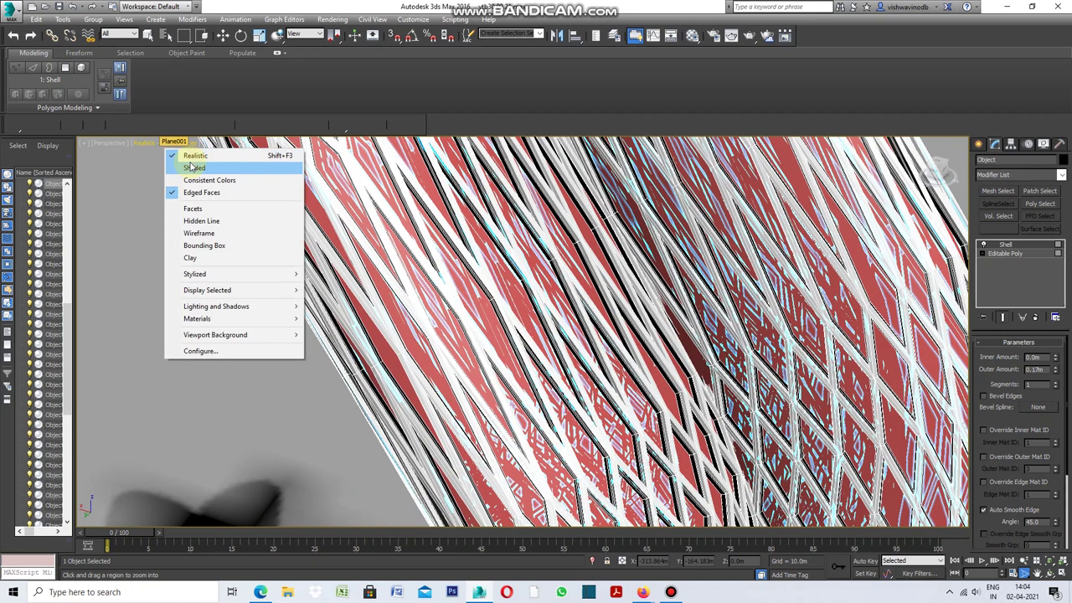
pyautogui.click(201, 193)
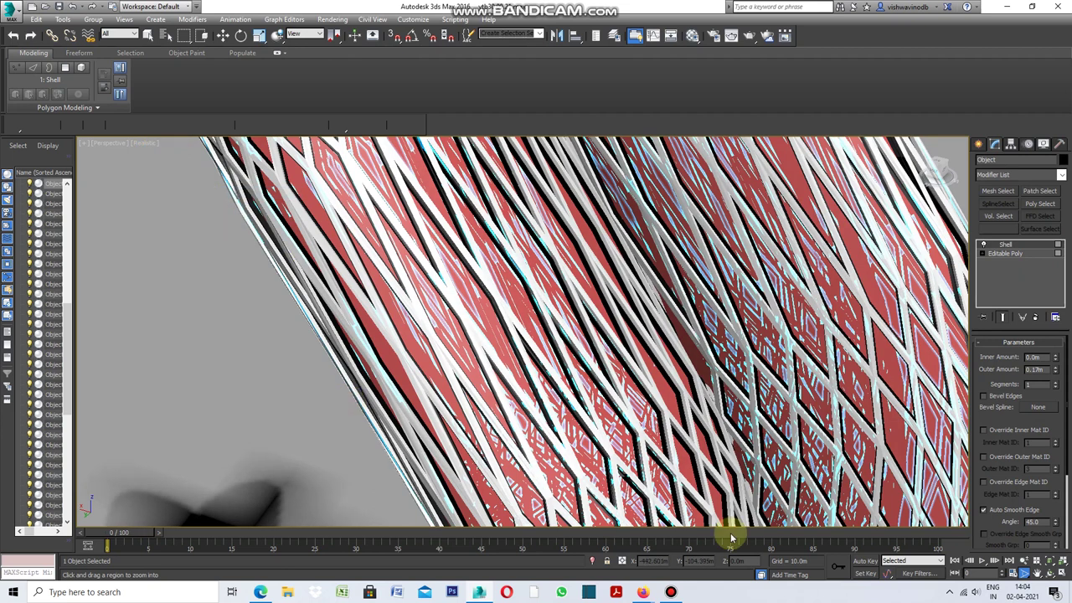
pyautogui.click(1037, 573)
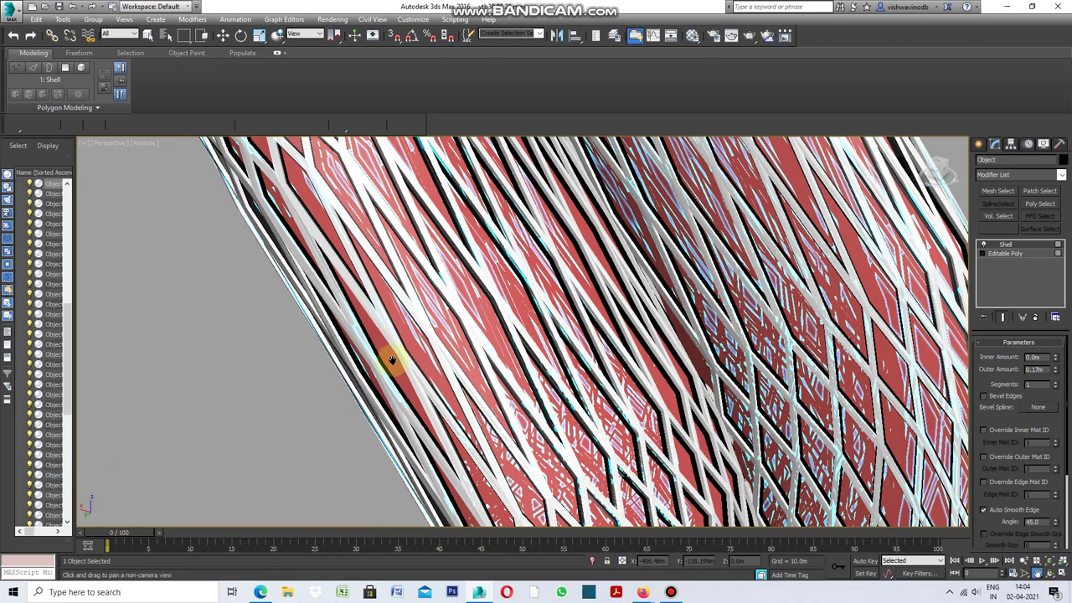
pyautogui.moveTo(314, 343); pyautogui.dragTo(271, 343)
pyautogui.moveTo(429, 336)
pyautogui.mouseDown()
pyautogui.moveTo(348, 352)
pyautogui.moveTo(561, 333)
pyautogui.mouseUp()
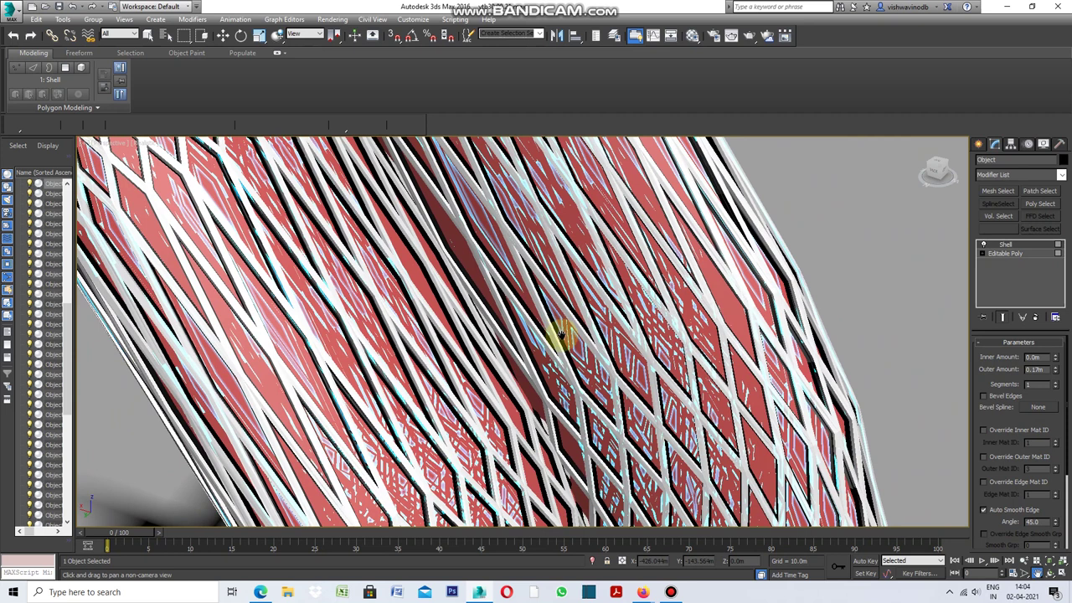
pyautogui.scroll(2, 748, 345)
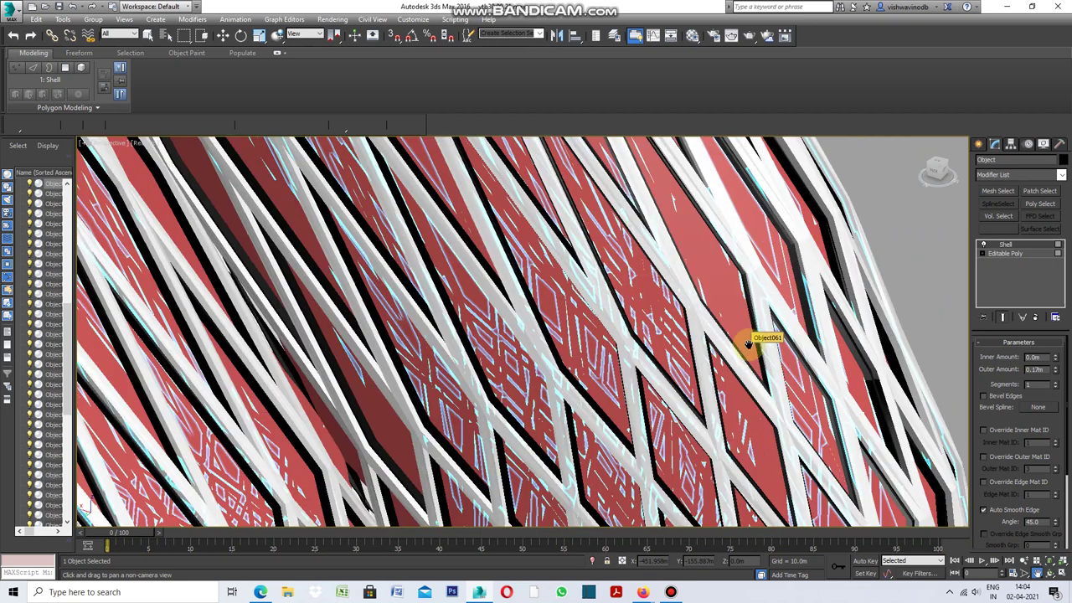
pyautogui.scroll(3, 748, 345)
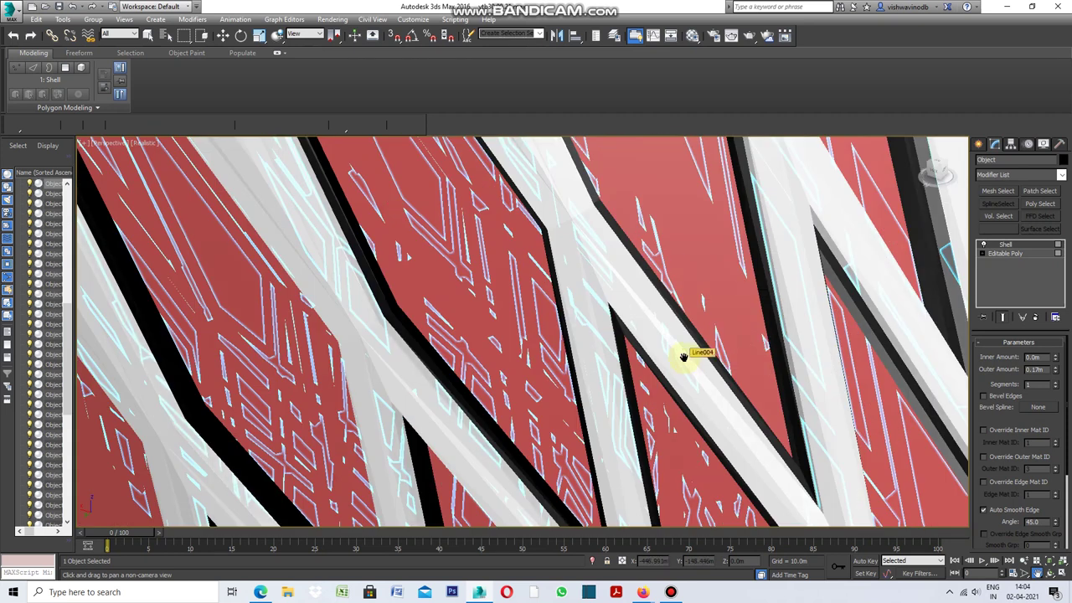
pyautogui.scroll(-3, 683, 357)
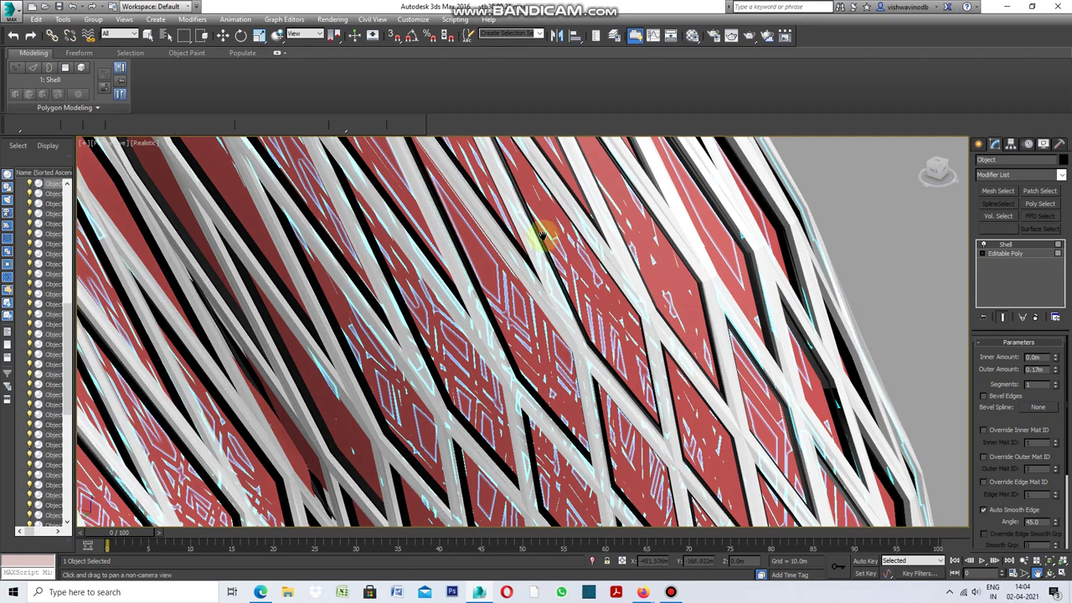
# Step: Assign the raytrace glass material to the red panel infill object Object061
pyautogui.click(147, 35)
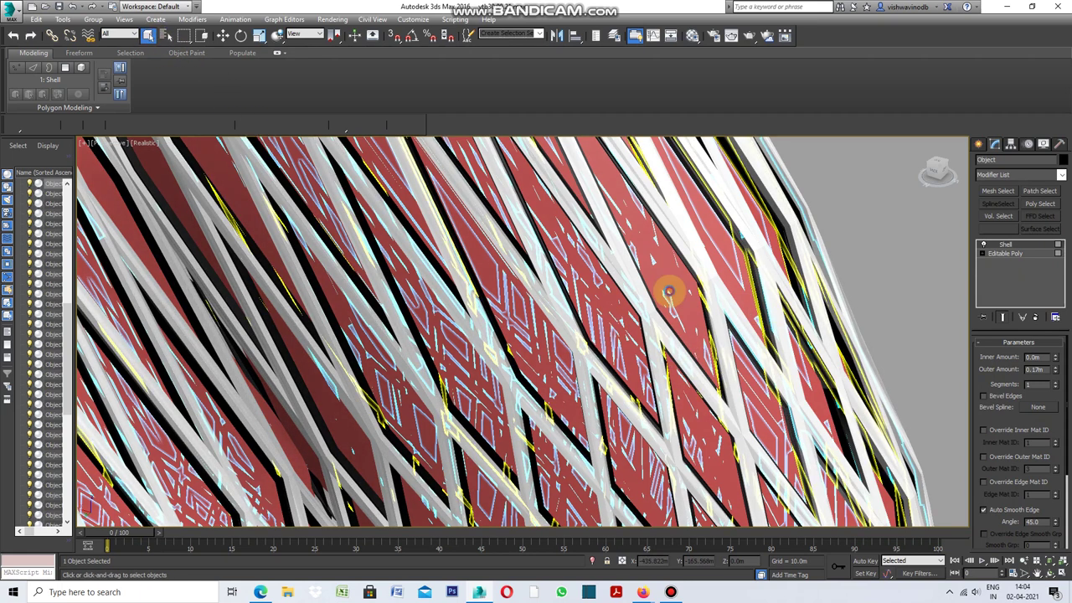
pyautogui.click(668, 291)
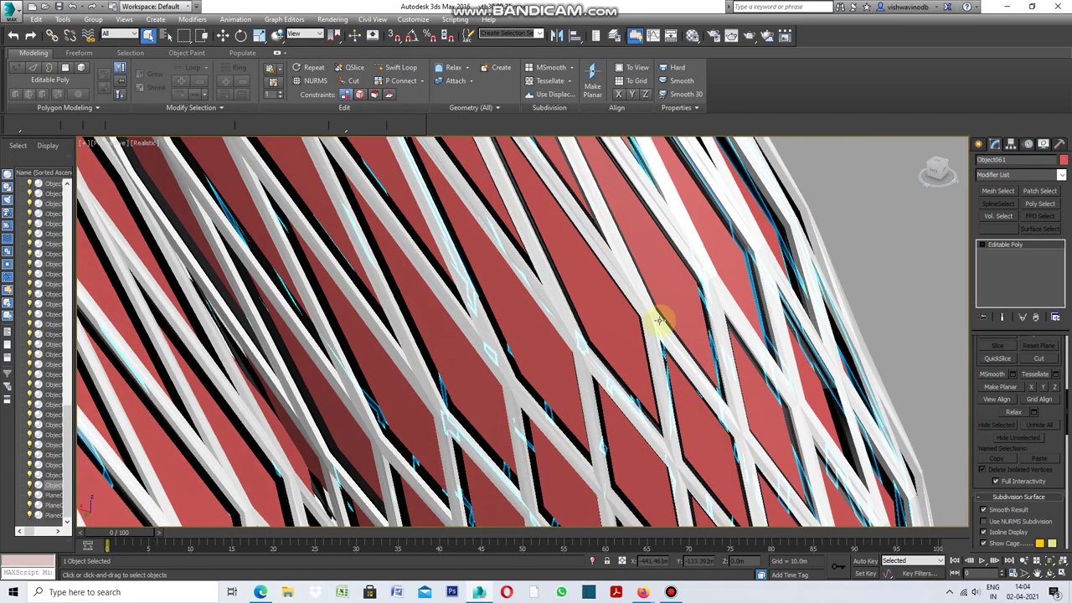
pyautogui.click(693, 36)
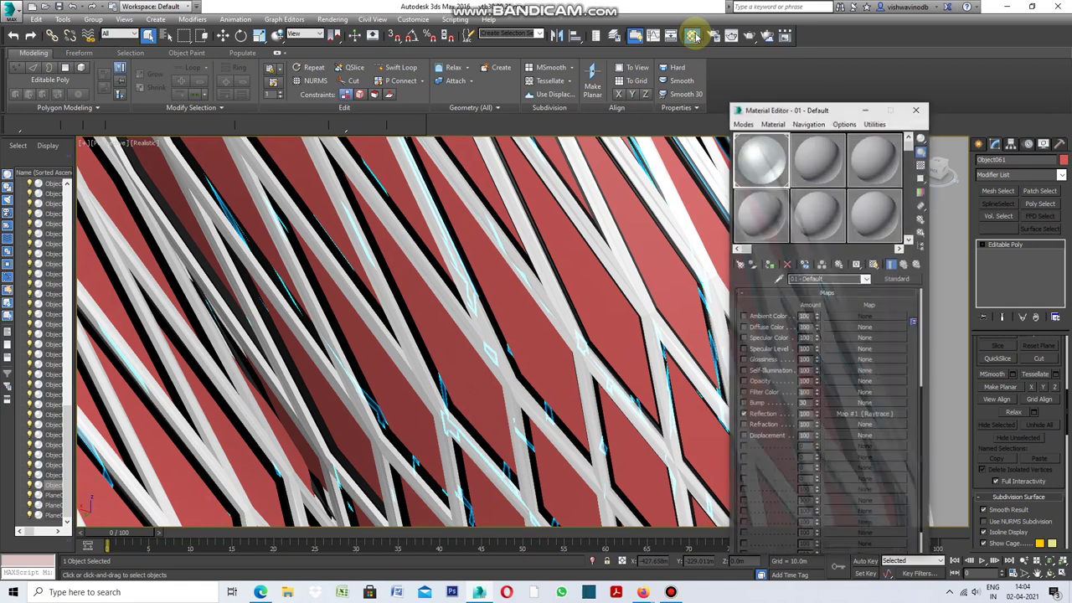
pyautogui.click(778, 264)
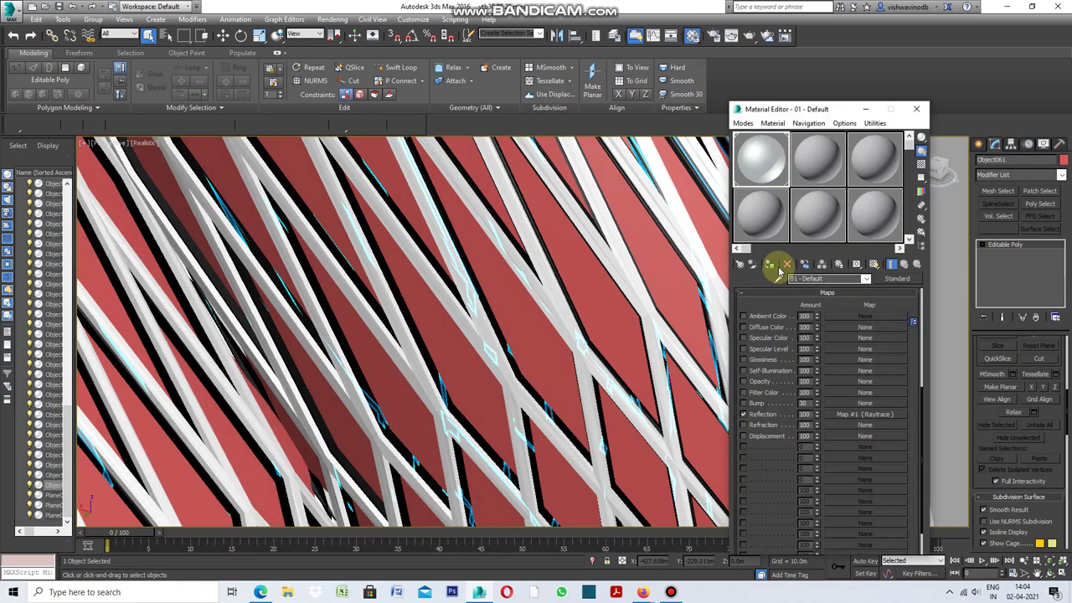
pyautogui.click(869, 112)
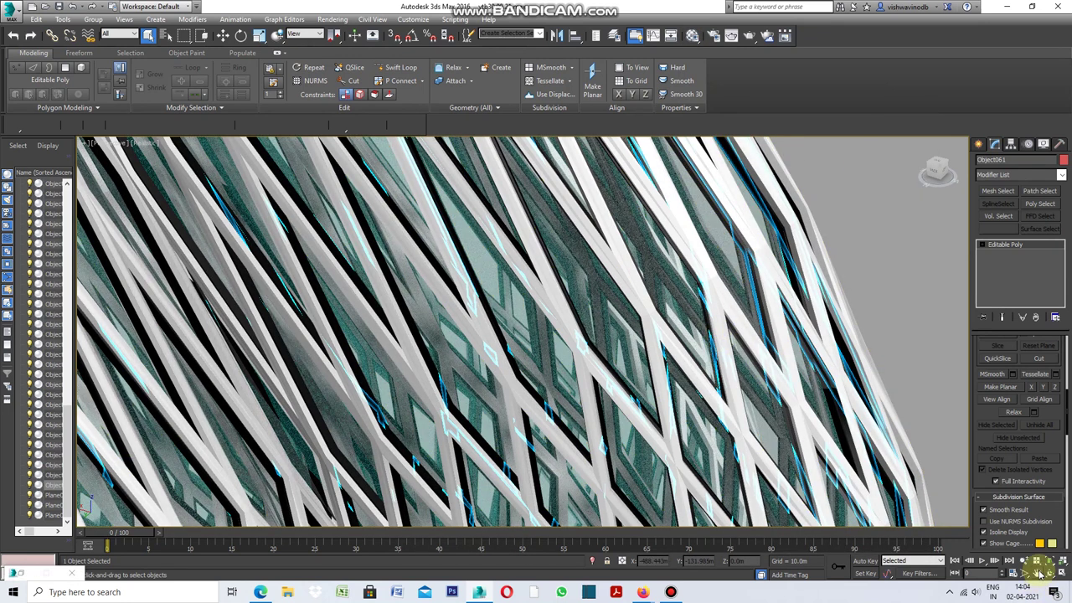
pyautogui.click(1039, 572)
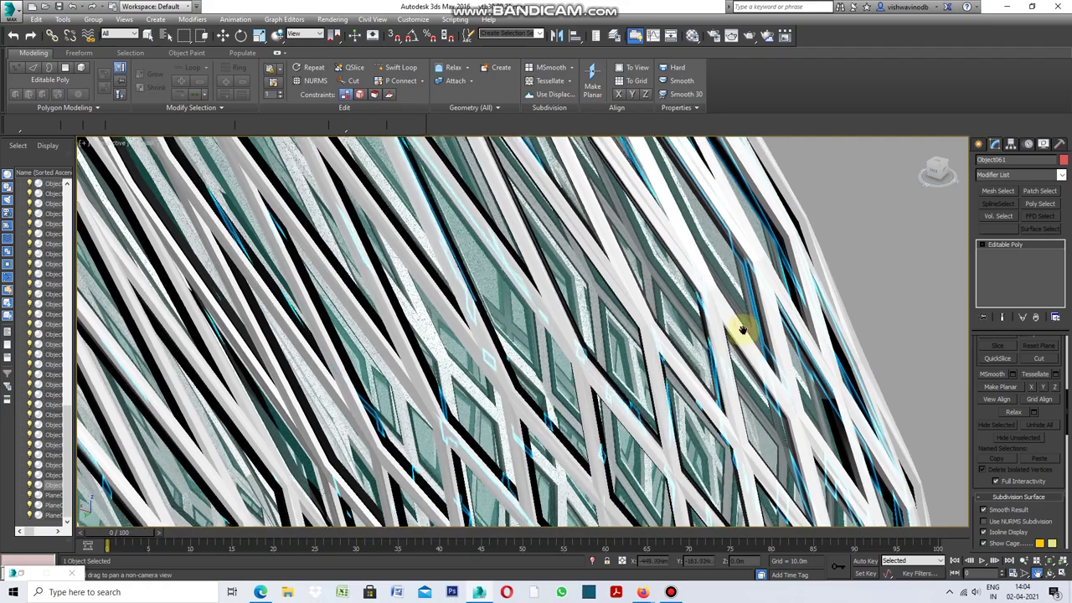
# Step: Pan and zoom to inspect the star-shaped tops of the glazed lattice tower
pyautogui.moveTo(742, 316)
pyautogui.mouseDown()
pyautogui.moveTo(732, 351)
pyautogui.moveTo(712, 355)
pyautogui.mouseUp()
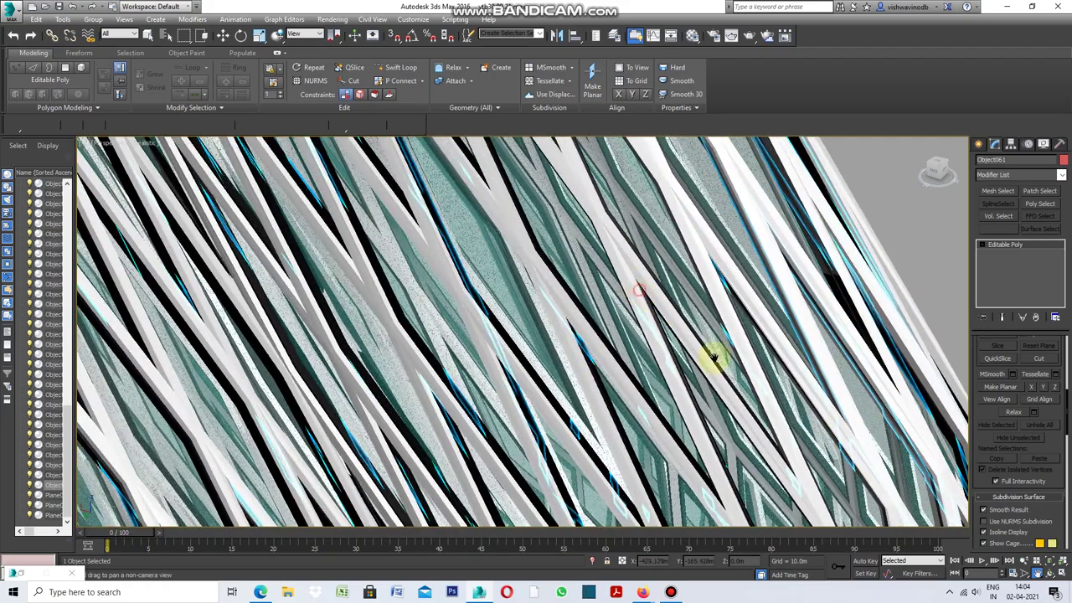
pyautogui.scroll(-2, 790, 411)
pyautogui.scroll(-5, 587, 283)
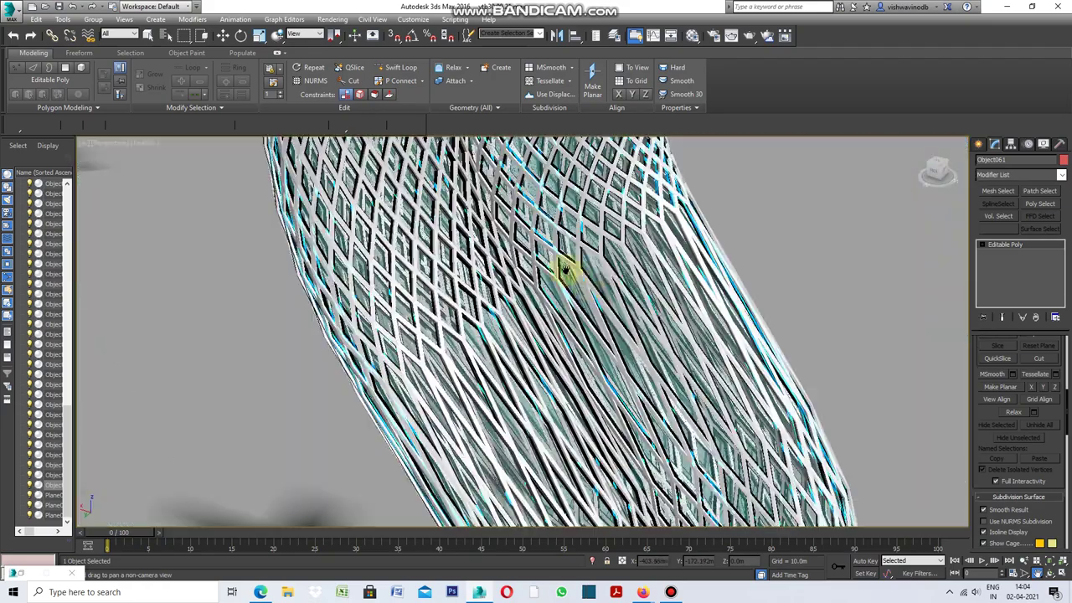
pyautogui.scroll(-2, 565, 283)
pyautogui.moveTo(546, 219)
pyautogui.mouseDown()
pyautogui.moveTo(587, 383)
pyautogui.moveTo(593, 276)
pyautogui.moveTo(563, 399)
pyautogui.mouseUp()
pyautogui.moveTo(609, 276)
pyautogui.mouseDown()
pyautogui.moveTo(586, 377)
pyautogui.moveTo(590, 339)
pyautogui.mouseUp()
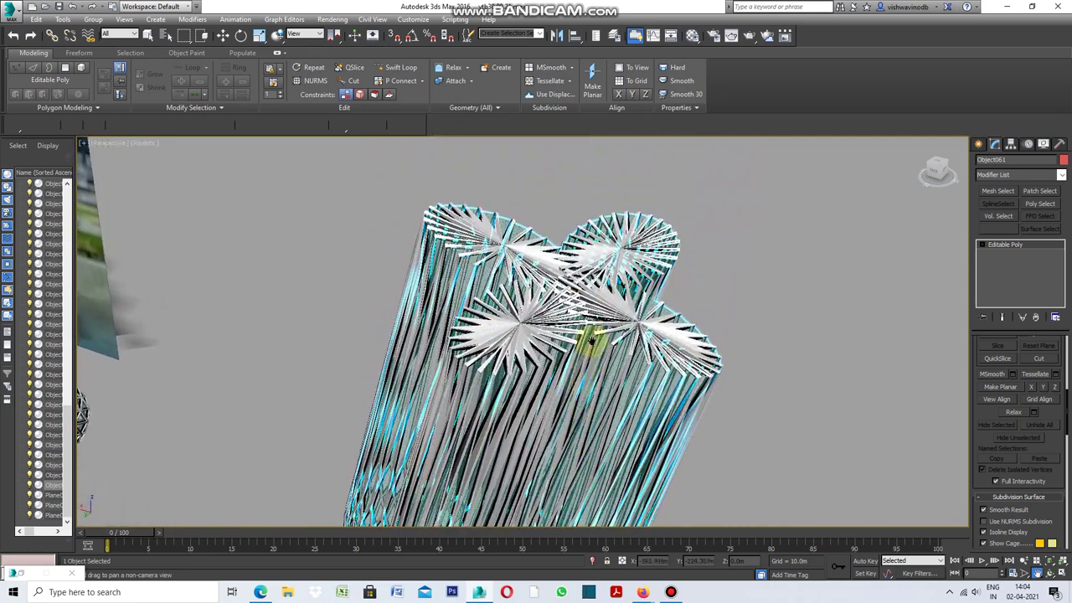
pyautogui.scroll(2, 543, 244)
pyautogui.scroll(3, 543, 244)
pyautogui.scroll(-3, 542, 245)
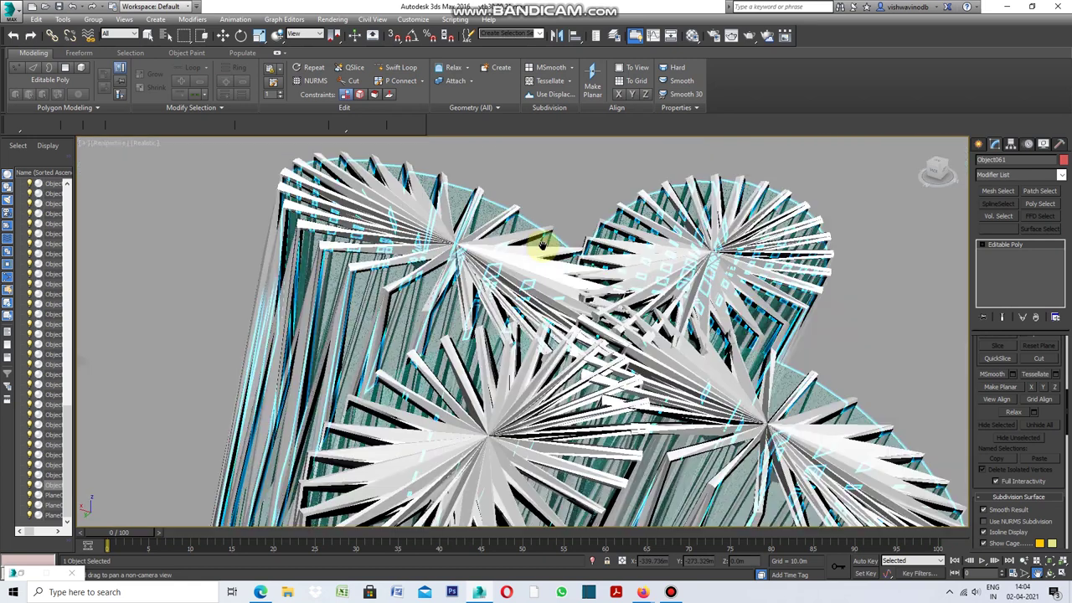
# Step: Pan down the tube bodies to the tower's base
pyautogui.moveTo(701, 321)
pyautogui.mouseDown()
pyautogui.moveTo(681, 263)
pyautogui.moveTo(682, 363)
pyautogui.moveTo(690, 287)
pyautogui.moveTo(659, 340)
pyautogui.moveTo(689, 239)
pyautogui.moveTo(658, 363)
pyautogui.moveTo(667, 228)
pyautogui.mouseUp()
pyautogui.moveTo(657, 379)
pyautogui.mouseDown()
pyautogui.moveTo(651, 276)
pyautogui.moveTo(650, 390)
pyautogui.moveTo(652, 279)
pyautogui.mouseUp()
pyautogui.moveTo(656, 411)
pyautogui.mouseDown()
pyautogui.moveTo(675, 268)
pyautogui.moveTo(651, 421)
pyautogui.moveTo(683, 259)
pyautogui.moveTo(672, 411)
pyautogui.moveTo(674, 266)
pyautogui.moveTo(669, 407)
pyautogui.moveTo(673, 289)
pyautogui.mouseUp()
pyautogui.moveTo(673, 404); pyautogui.dragTo(673, 339)
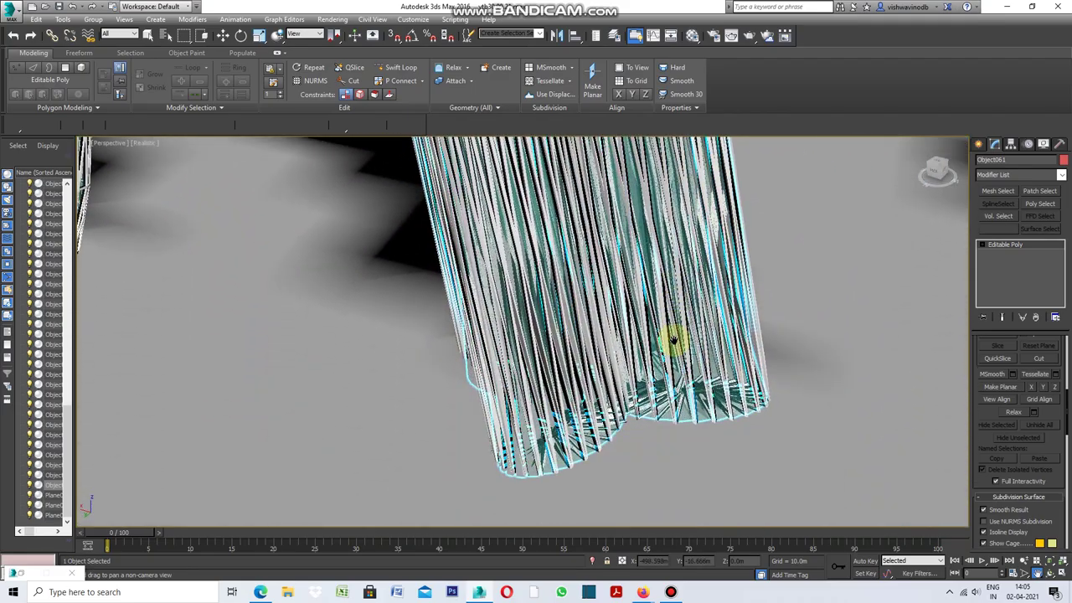
pyautogui.scroll(2, 653, 369)
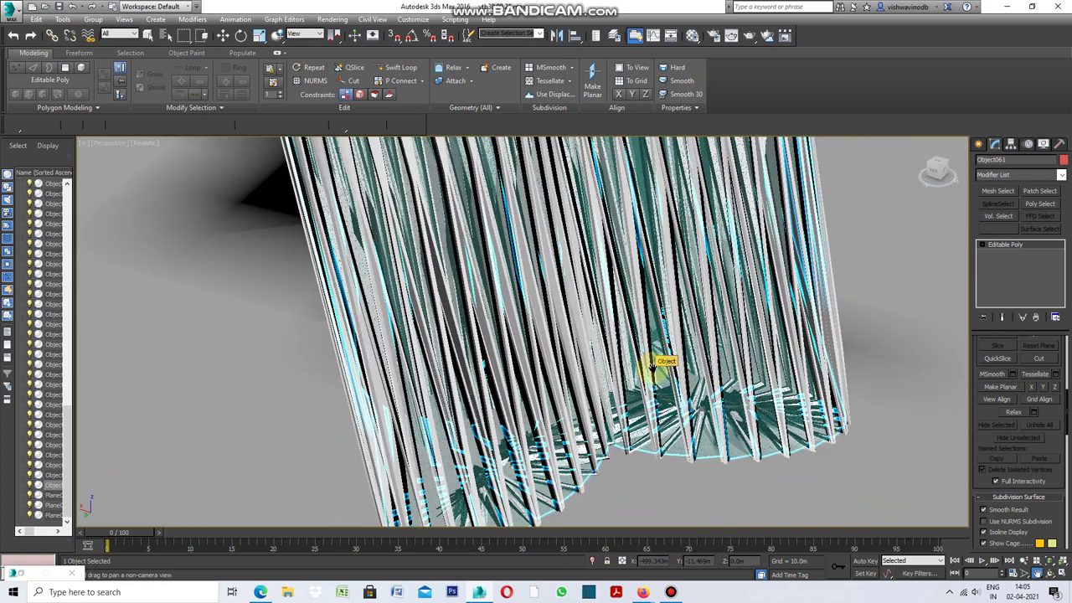
pyautogui.scroll(-3, 653, 369)
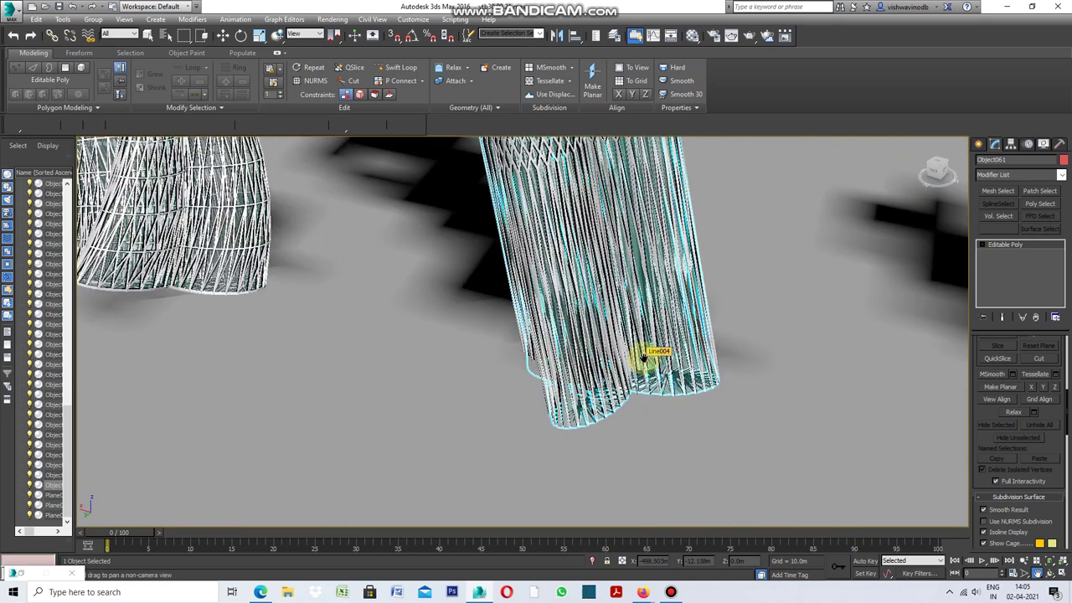
# Step: Reframe the view on the whole twisted glazed tower
pyautogui.moveTo(656, 310)
pyautogui.mouseDown()
pyautogui.moveTo(645, 411)
pyautogui.moveTo(655, 487)
pyautogui.mouseUp()
pyautogui.scroll(3, 667, 411)
pyautogui.moveTo(653, 347); pyautogui.dragTo(670, 486)
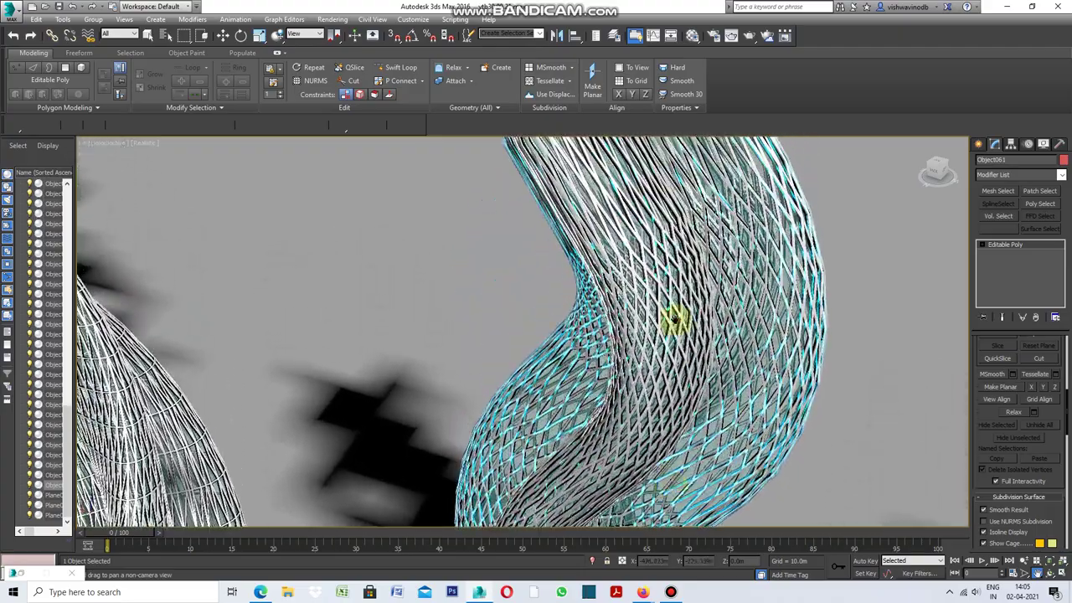
pyautogui.moveTo(677, 318); pyautogui.dragTo(699, 450)
pyautogui.moveTo(672, 321)
pyautogui.mouseDown()
pyautogui.moveTo(701, 438)
pyautogui.moveTo(682, 346)
pyautogui.mouseUp()
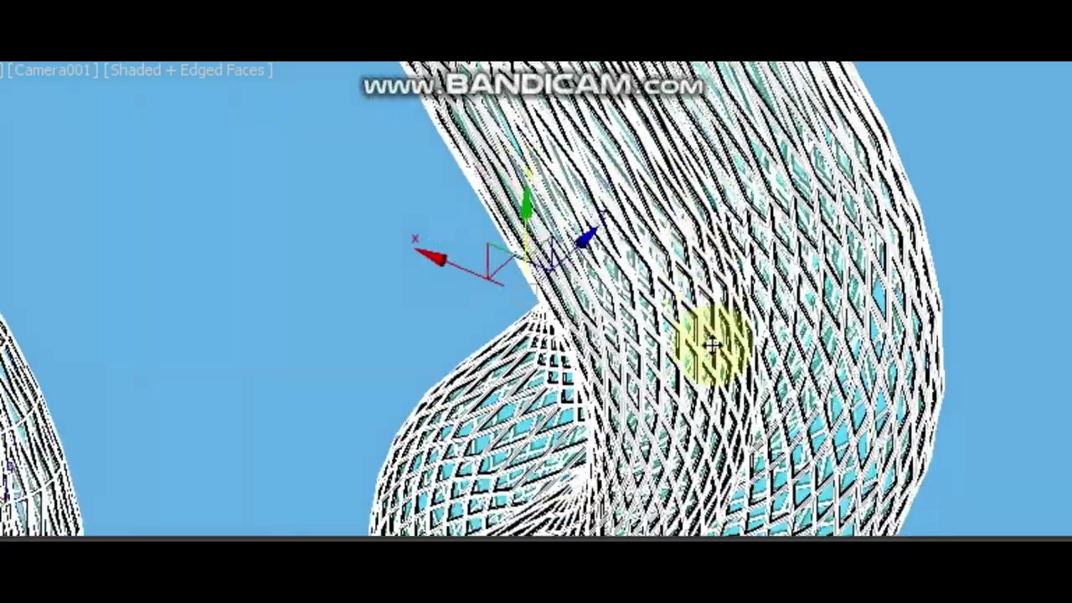
# Step: Orbit the Camera001 view to see the twisted white lattice glass tower from another angle
pyautogui.moveTo(710, 343)
pyautogui.mouseDown()
pyautogui.moveTo(801, 502)
pyautogui.moveTo(851, 134)
pyautogui.mouseUp()
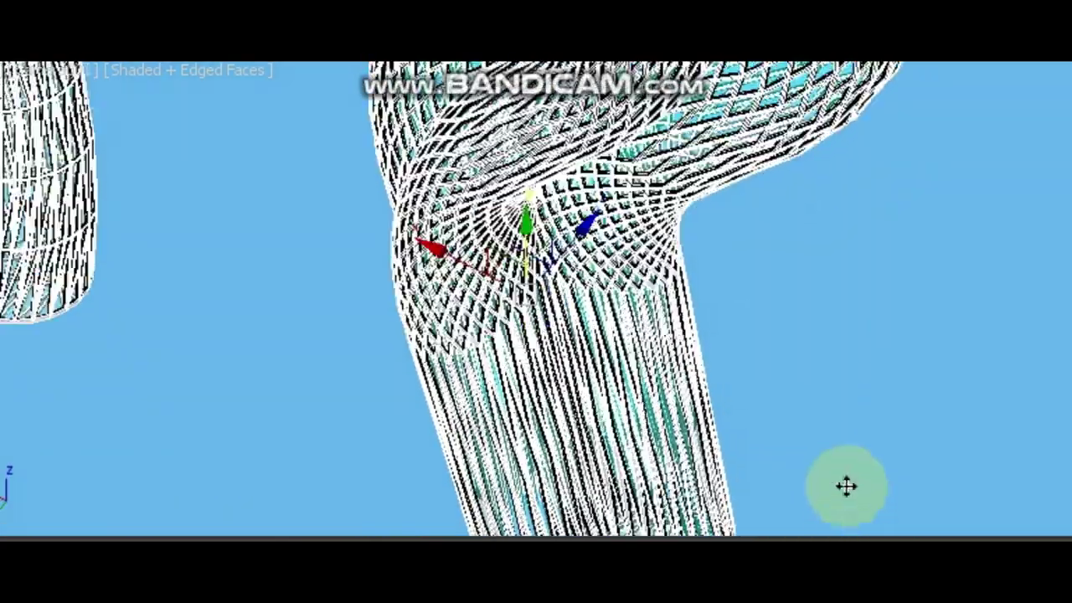